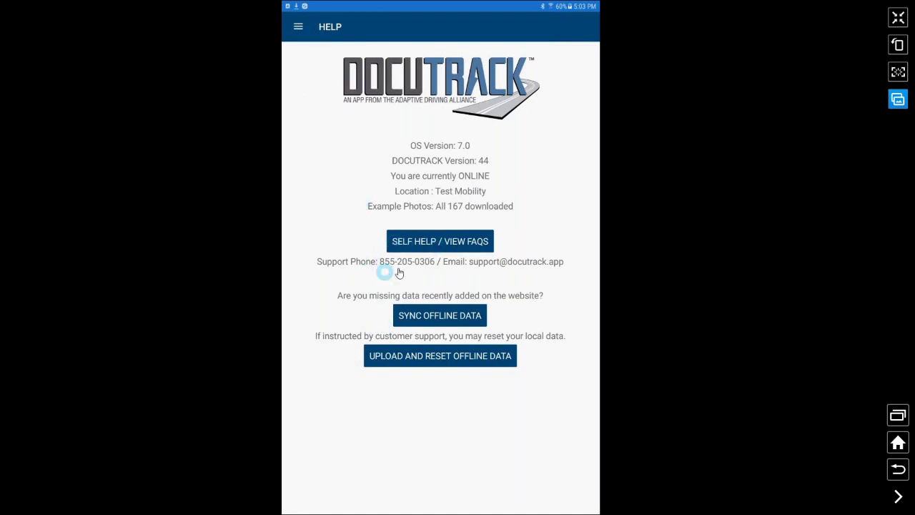
# Go from the Help screen back to the home dashboard using the top-left menu
pyautogui.click(297, 30)
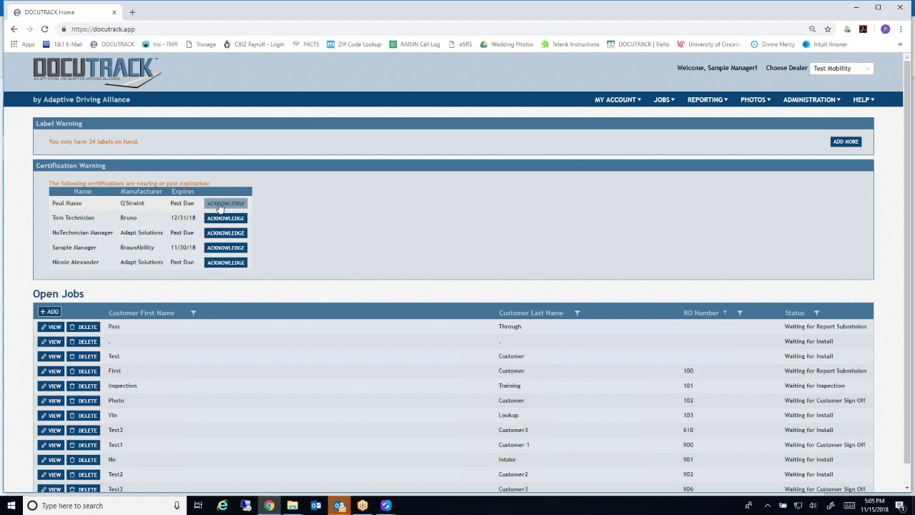
# Acknowledge the first past-due certification, then check the dealer list without changing dealer
pyautogui.click(223, 204)
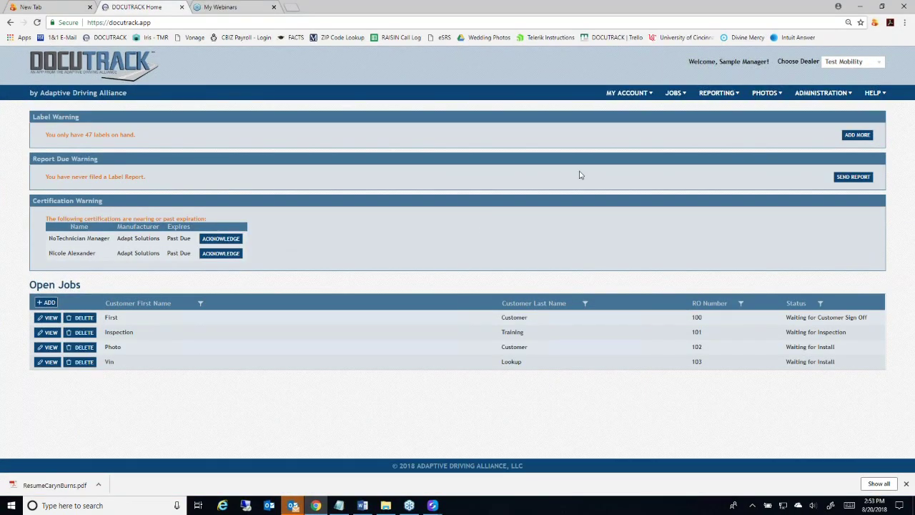
pyautogui.click(880, 65)
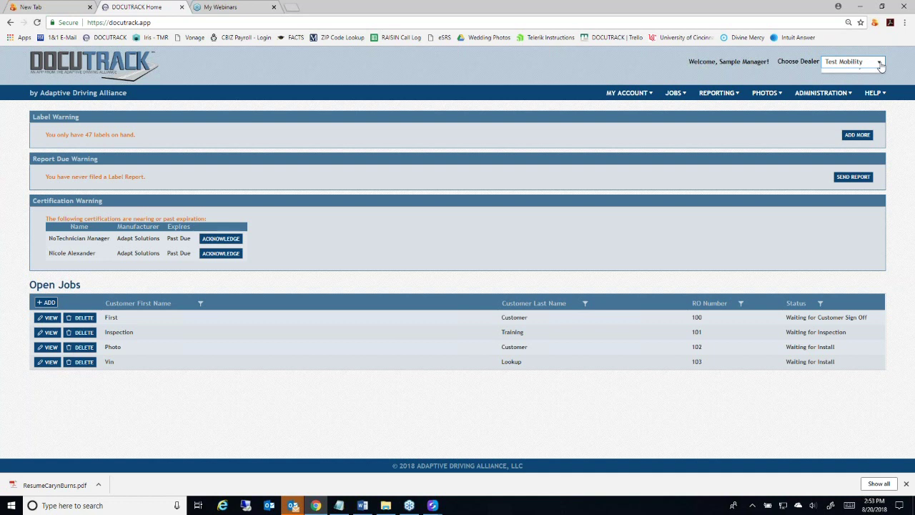
pyautogui.click(881, 66)
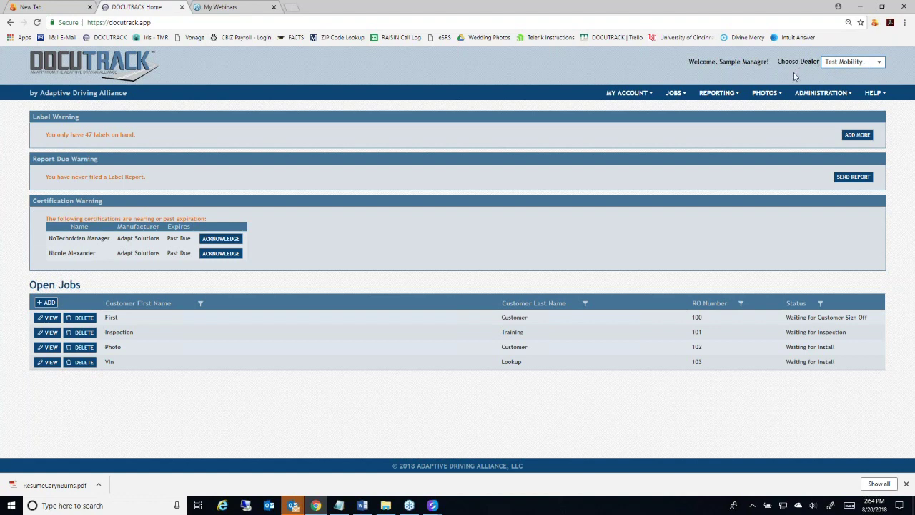
# Pick Test Mobility 2 from the Choose Dealer list
pyautogui.click(879, 64)
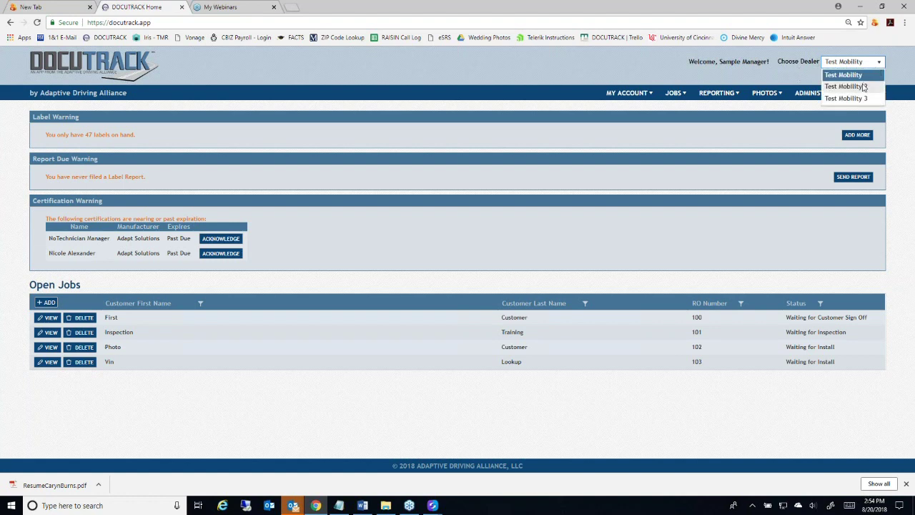
pyautogui.click(863, 86)
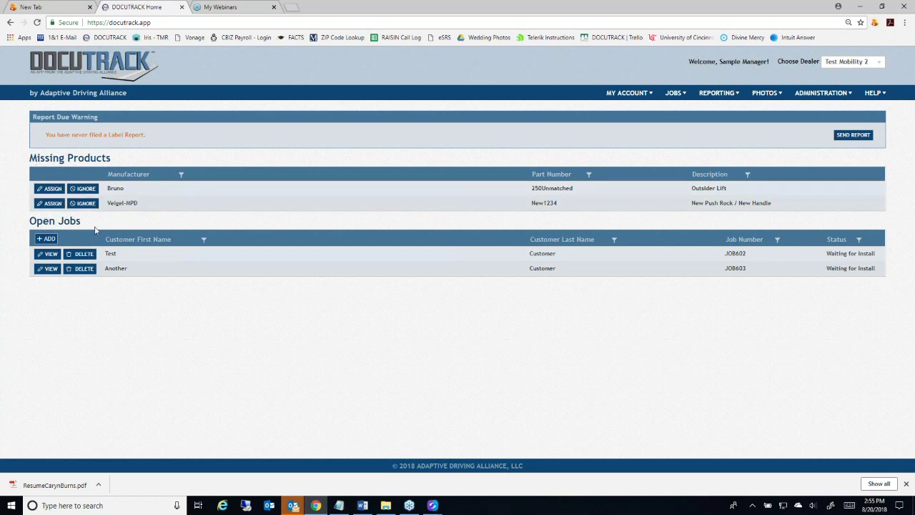
# Assign Veigel-MPD part New1234 to catalogue part 68448-000 and save the match
pyautogui.click(51, 205)
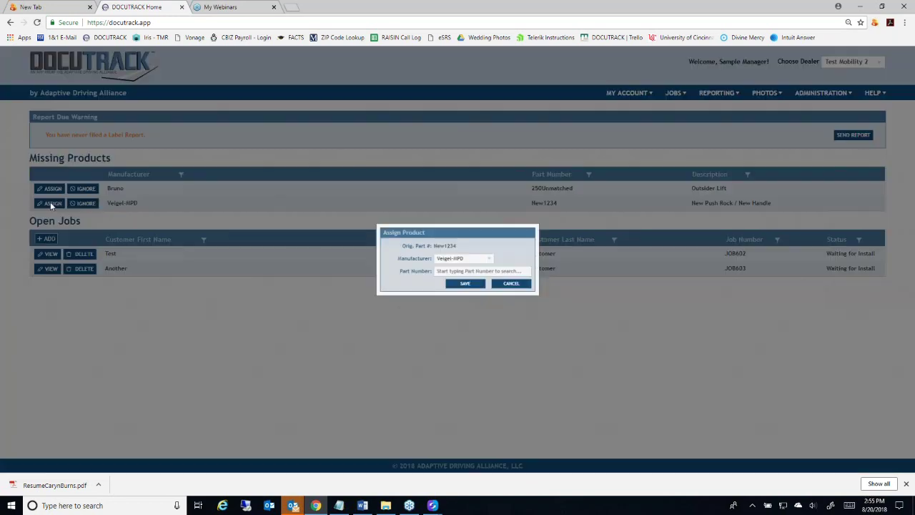
pyautogui.click(489, 259)
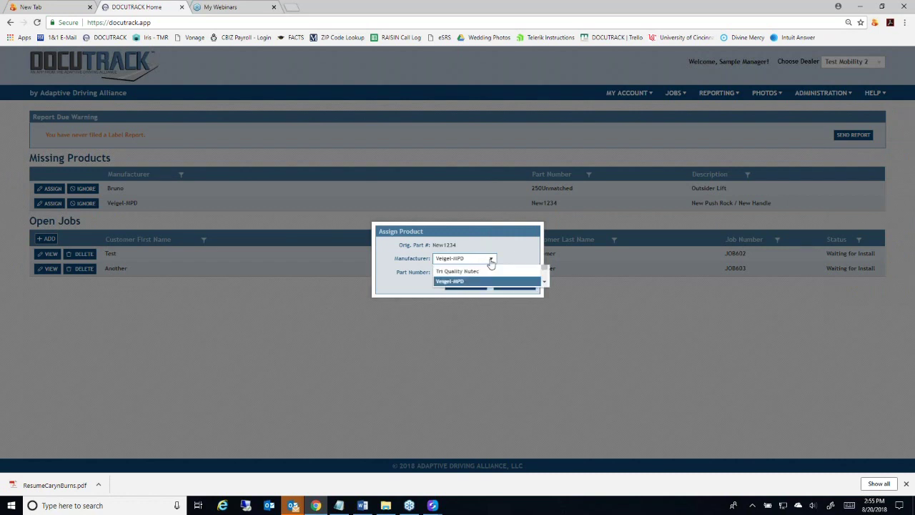
pyautogui.click(470, 345)
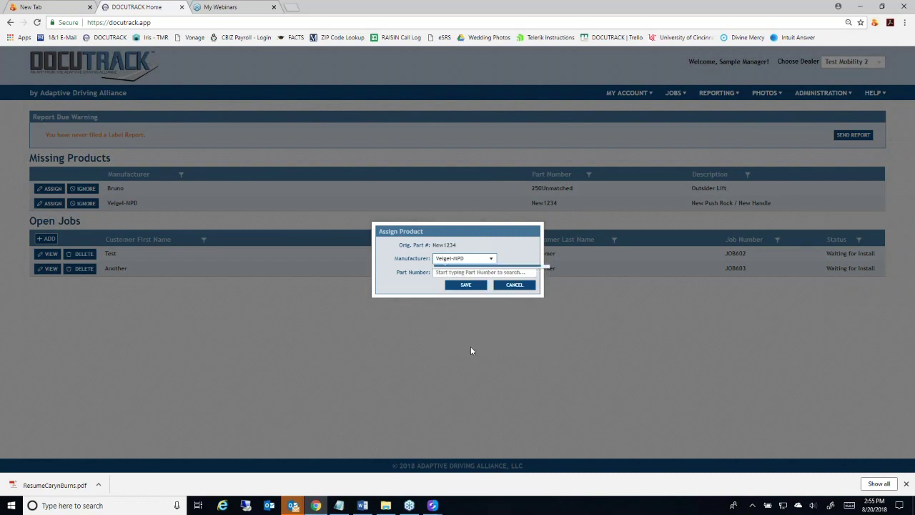
pyautogui.click(473, 271)
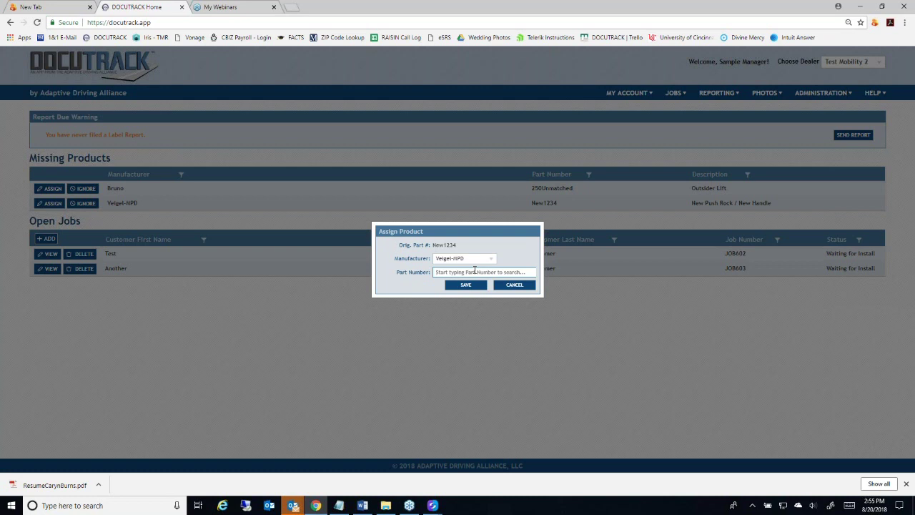
pyautogui.write('48')
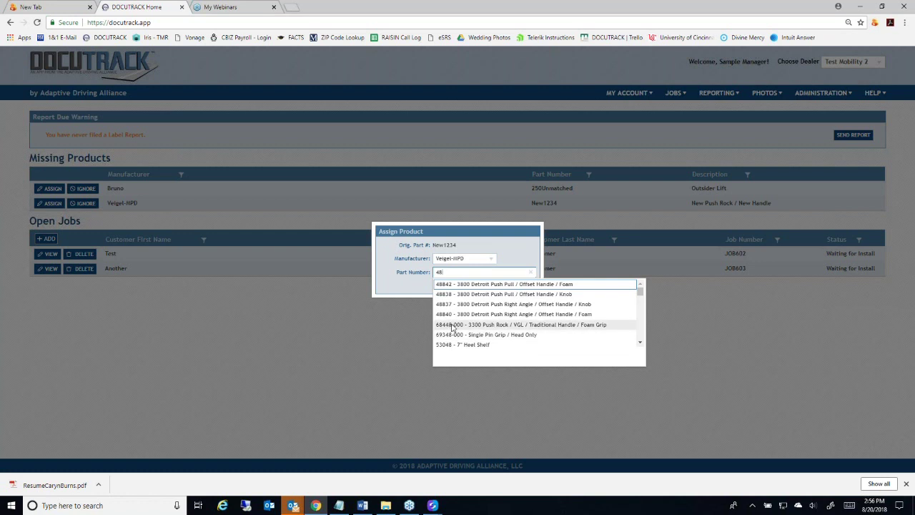
pyautogui.click(452, 326)
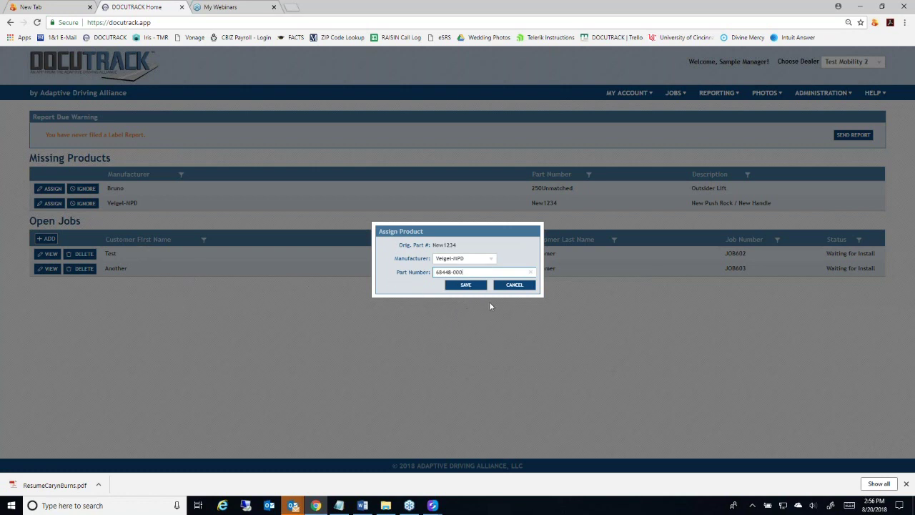
pyautogui.click(466, 286)
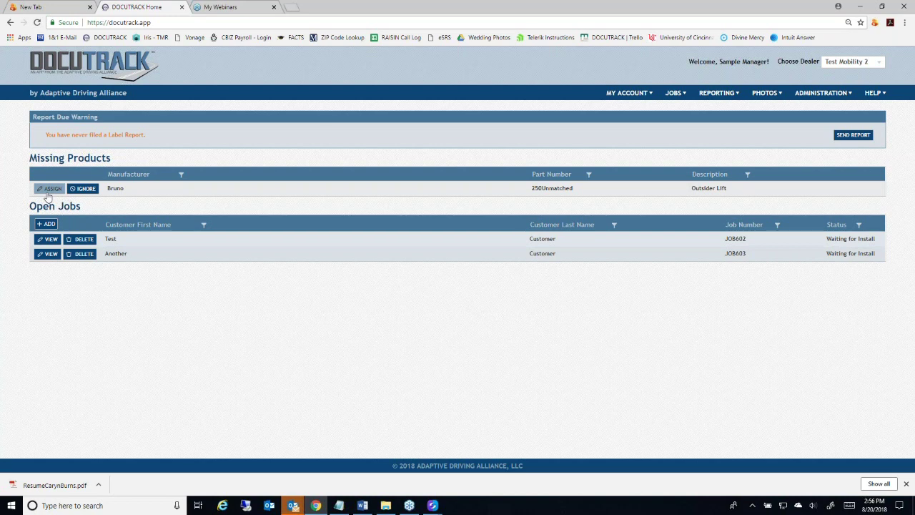
# Start assigning Bruno's 250Unmatched part, search part number 250D, then choose Add New Part
pyautogui.click(49, 193)
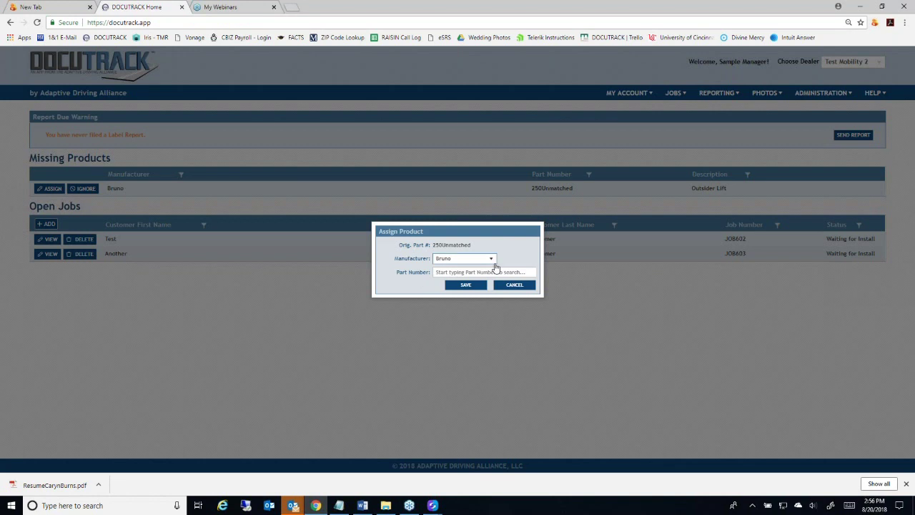
pyautogui.click(501, 271)
pyautogui.write('250')
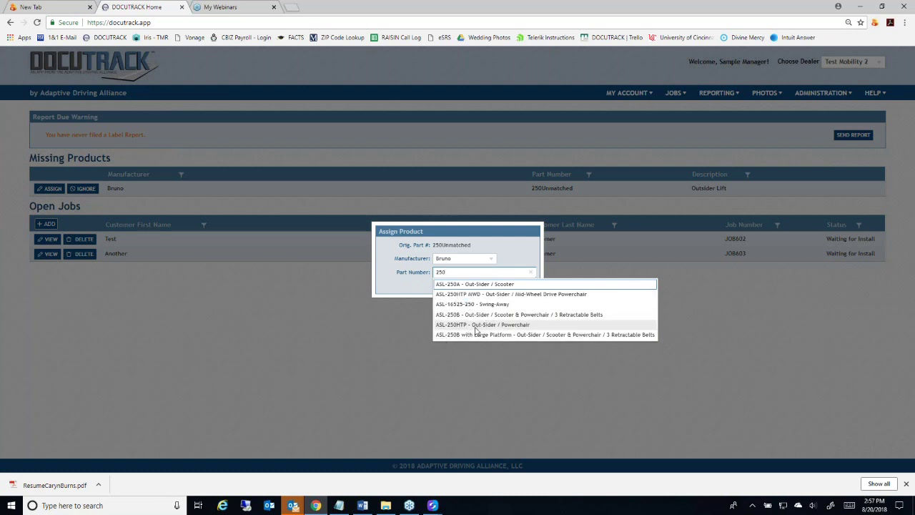
pyautogui.write('D')
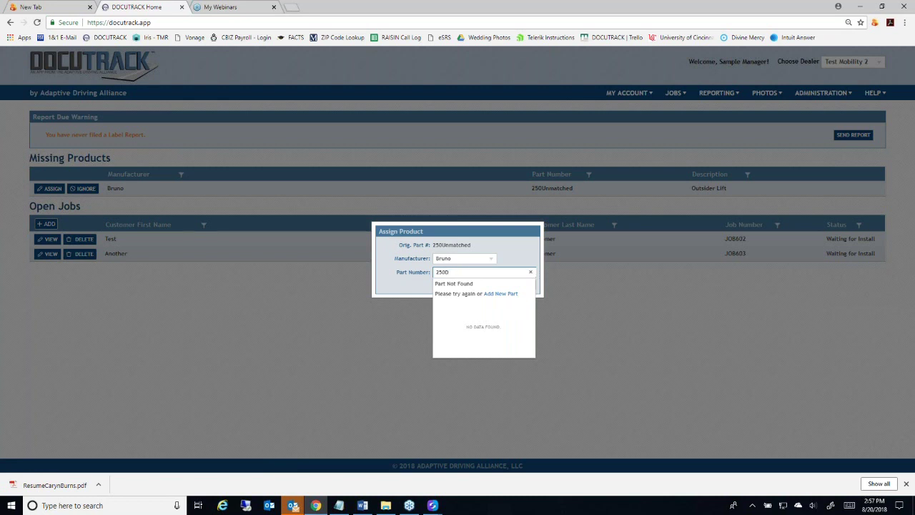
pyautogui.click(506, 295)
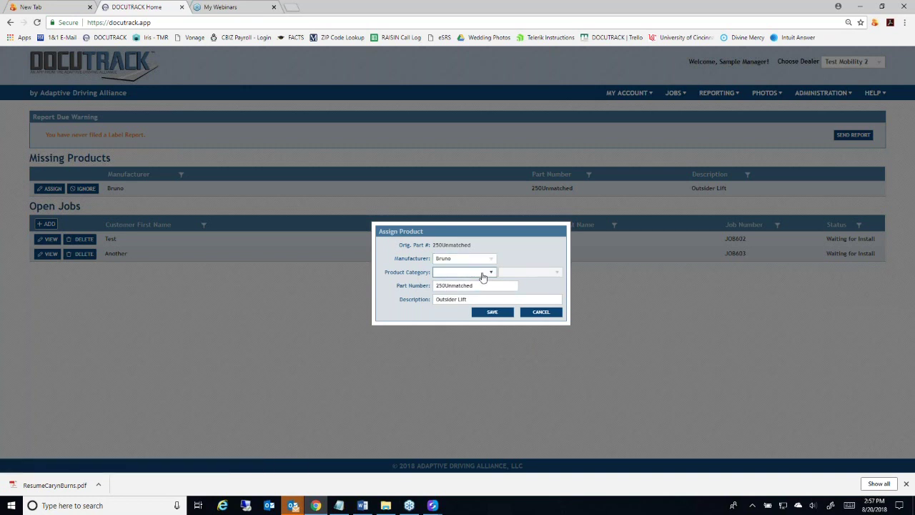
# Give Bruno's new 250Unmatched part category UNOCCUPIED LIFTS and subcategory HITCH MOUNT LIFT
pyautogui.click(491, 273)
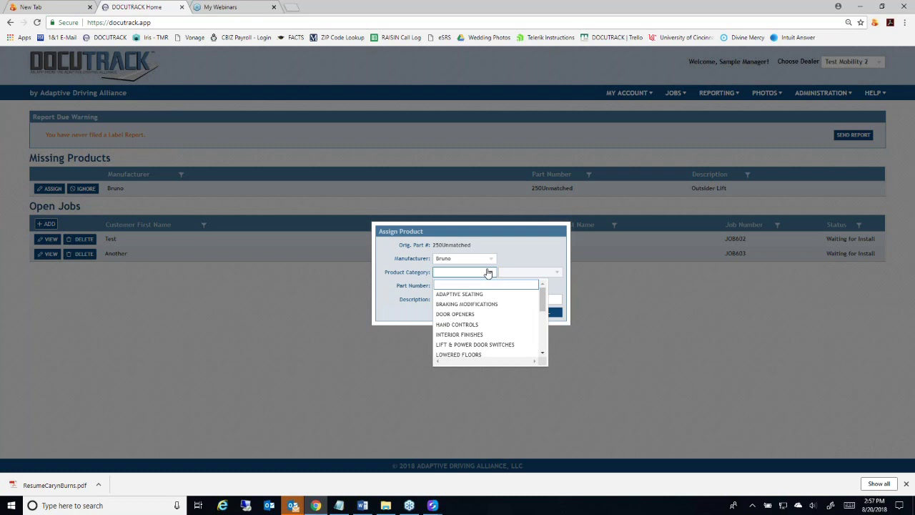
pyautogui.scroll(-5, 465, 315)
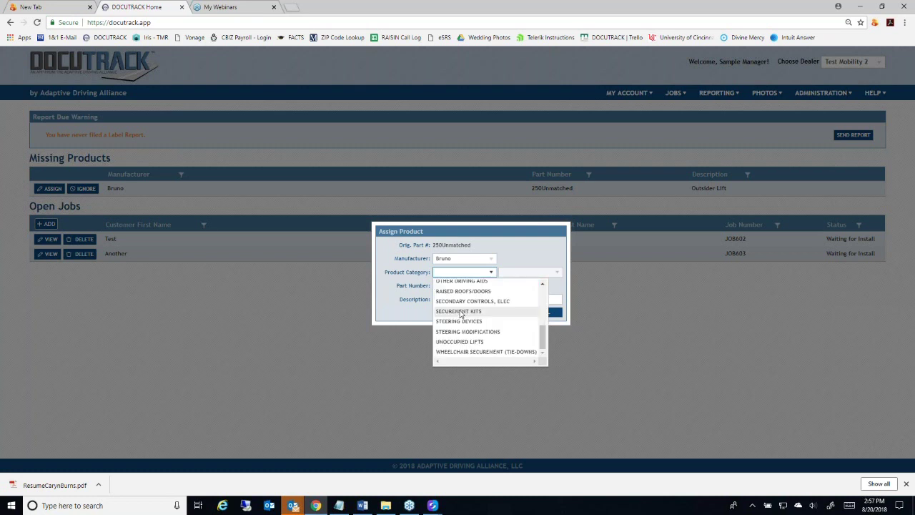
pyautogui.click(465, 341)
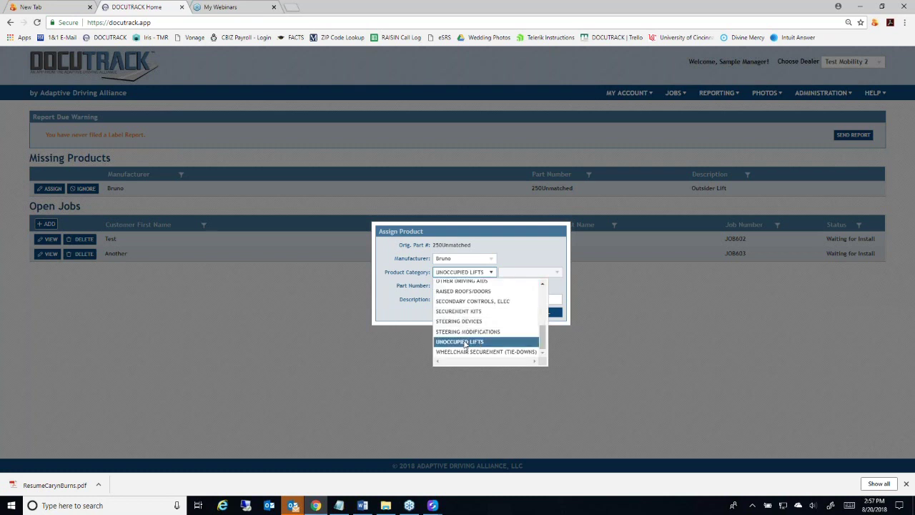
pyautogui.click(540, 276)
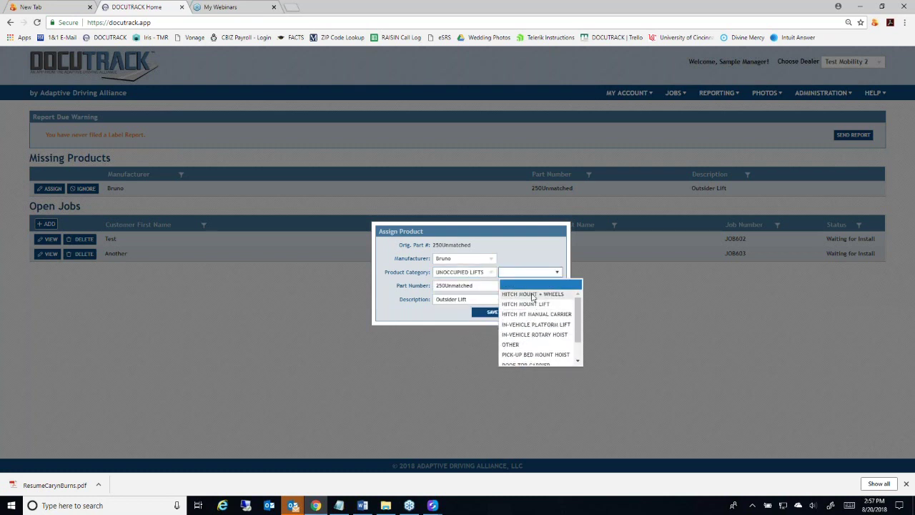
pyautogui.click(534, 304)
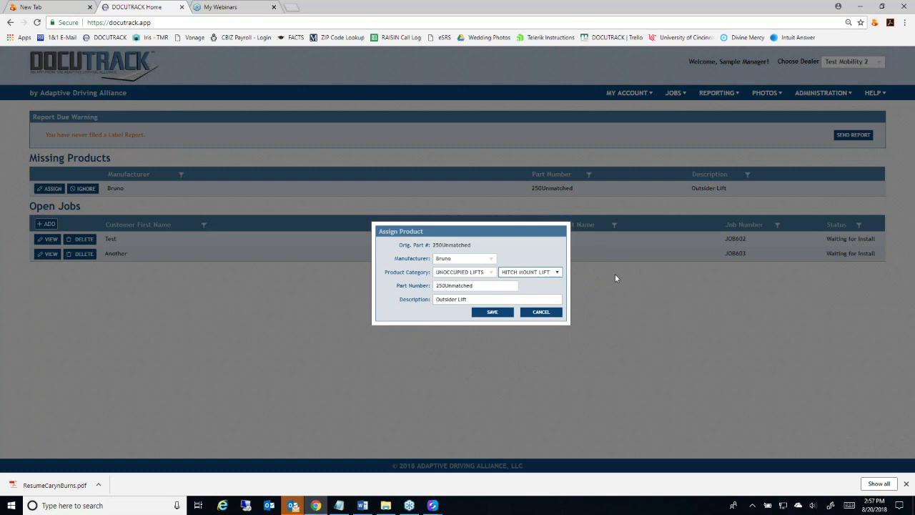
pyautogui.click(484, 286)
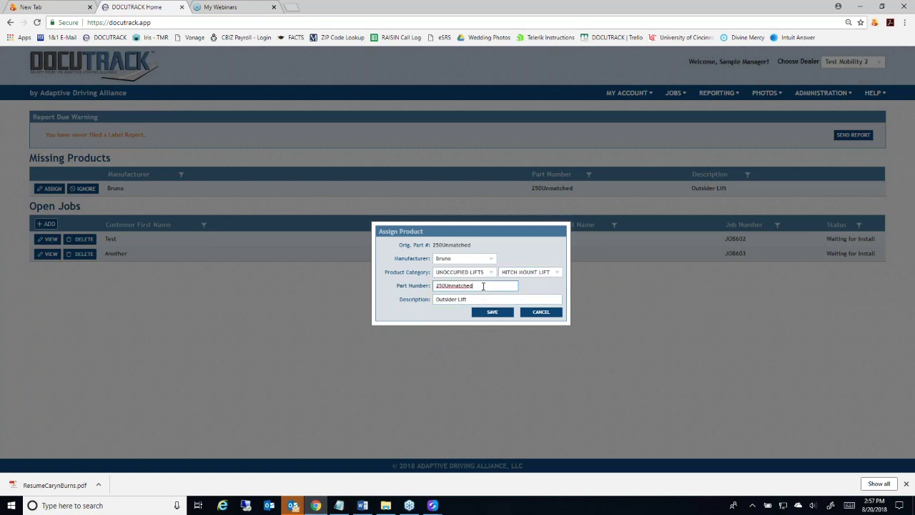
# Replace the new part's number with ASL-2500, then cancel the assignment without saving
pyautogui.moveTo(483, 286); pyautogui.dragTo(409, 293)
pyautogui.write('2')
pyautogui.write('50')
pyautogui.write('D')
pyautogui.write('ASL-')
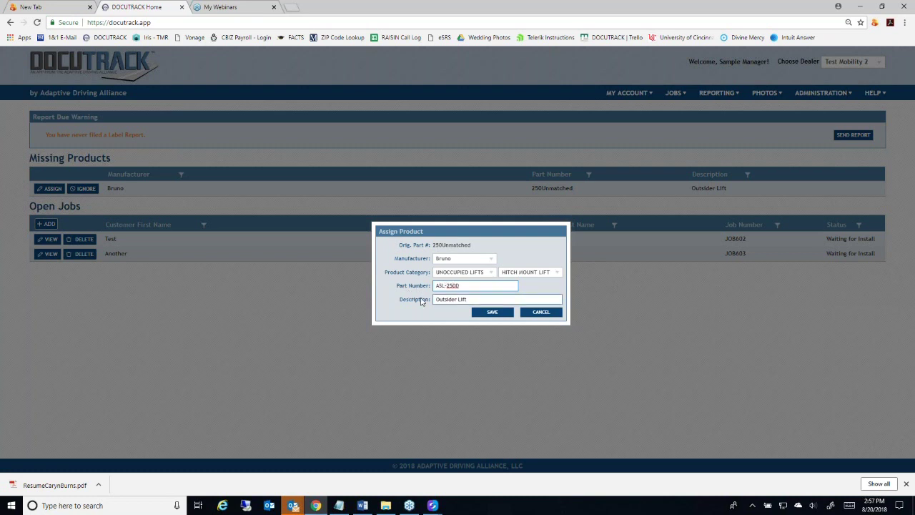
pyautogui.click(478, 299)
pyautogui.click(544, 312)
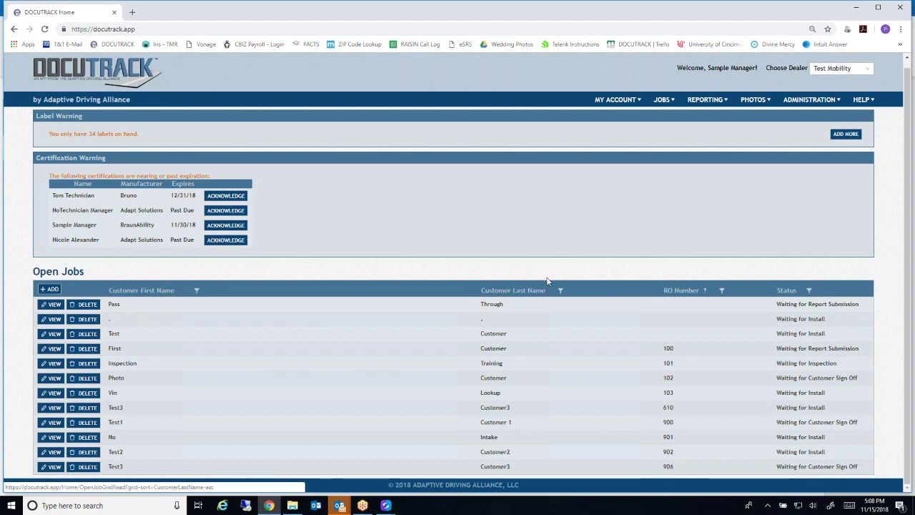
# Sort Open Jobs by Customer First Name A to Z, then Z to A, then clear sorting
pyautogui.click(143, 292)
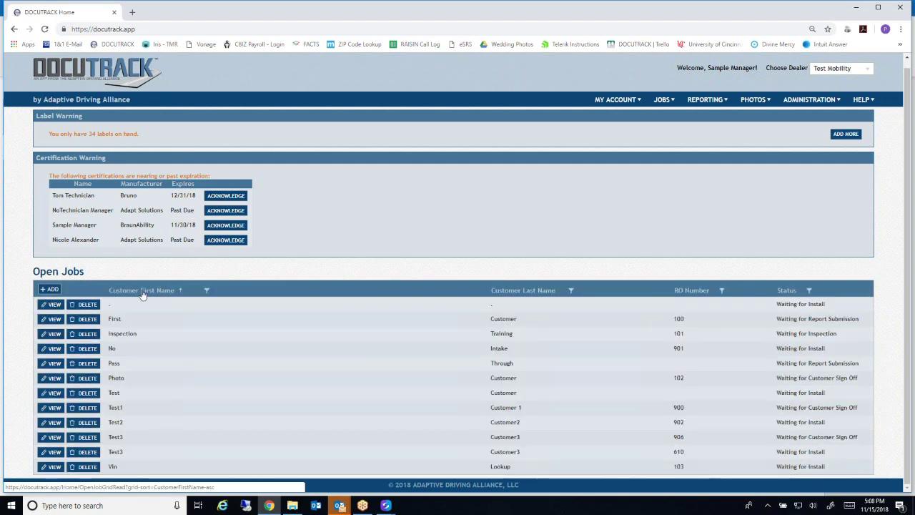
pyautogui.click(143, 291)
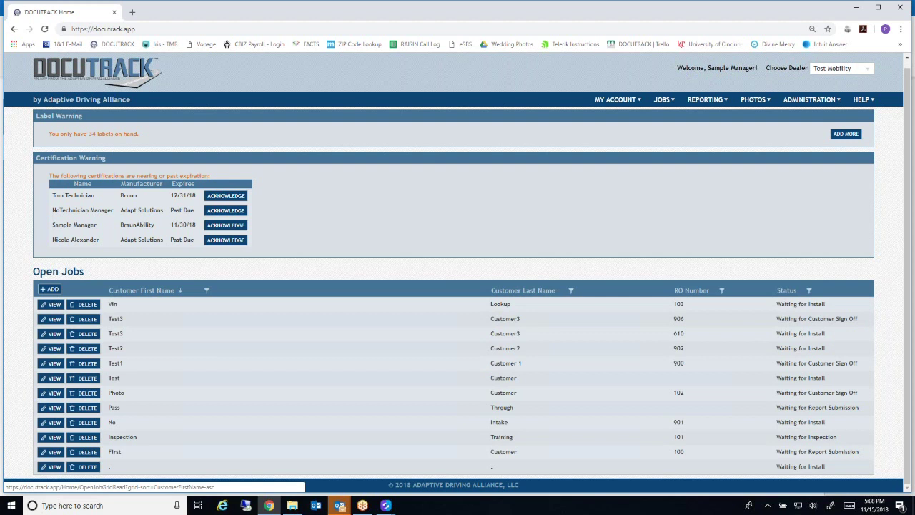
pyautogui.click(143, 292)
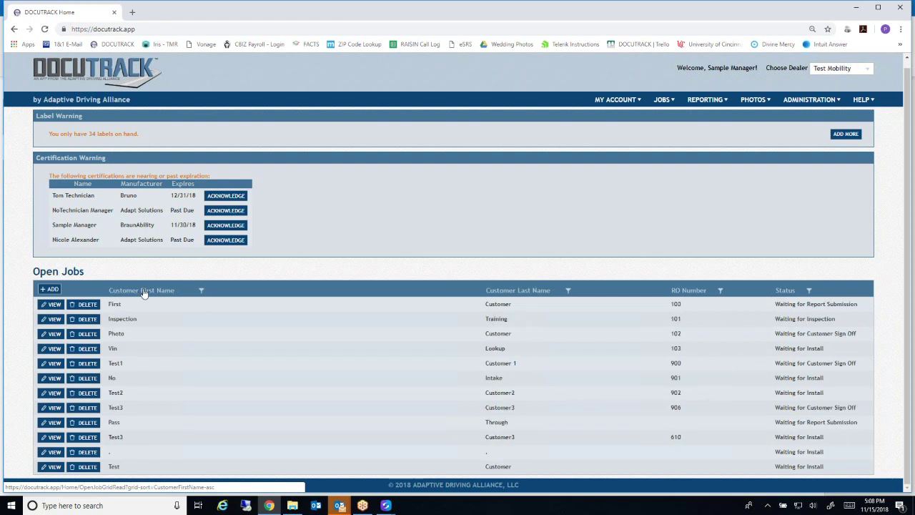
# Filter Open Jobs to first names containing 'te', then clear that filter
pyautogui.click(202, 292)
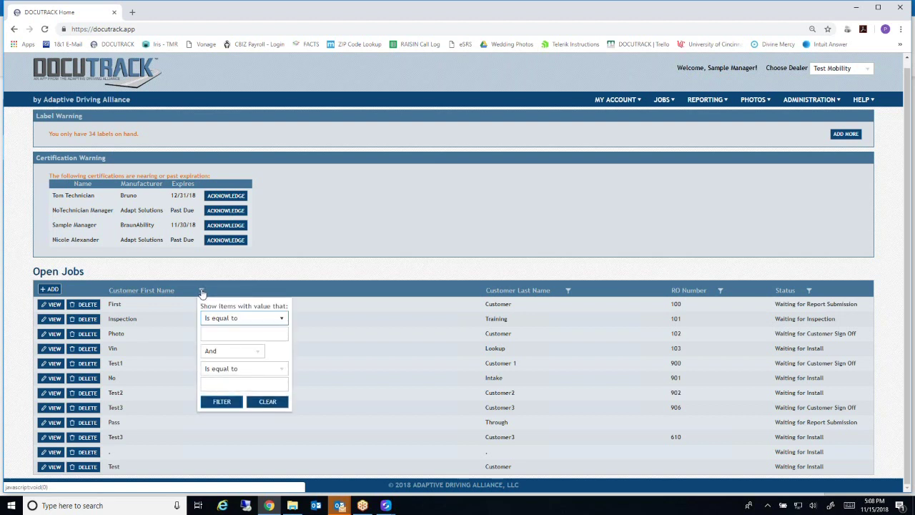
pyautogui.click(222, 321)
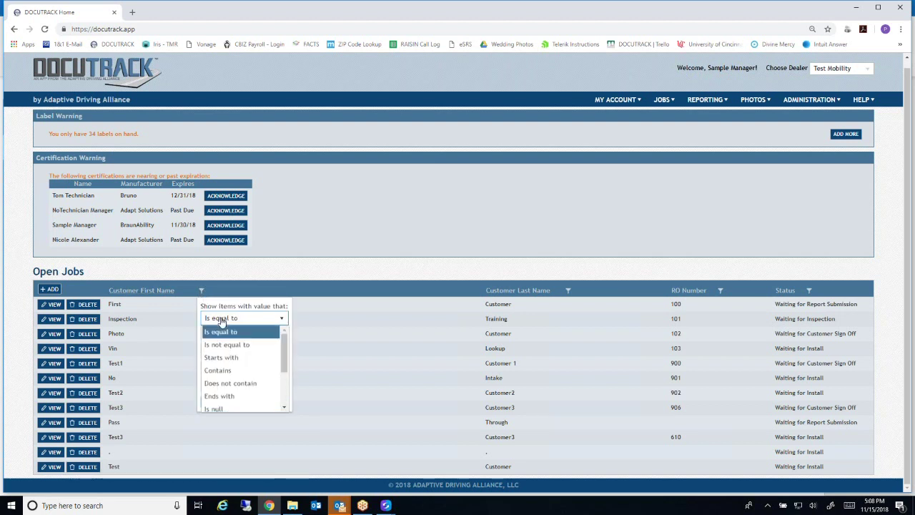
pyautogui.click(227, 370)
pyautogui.click(236, 333)
pyautogui.write('te')
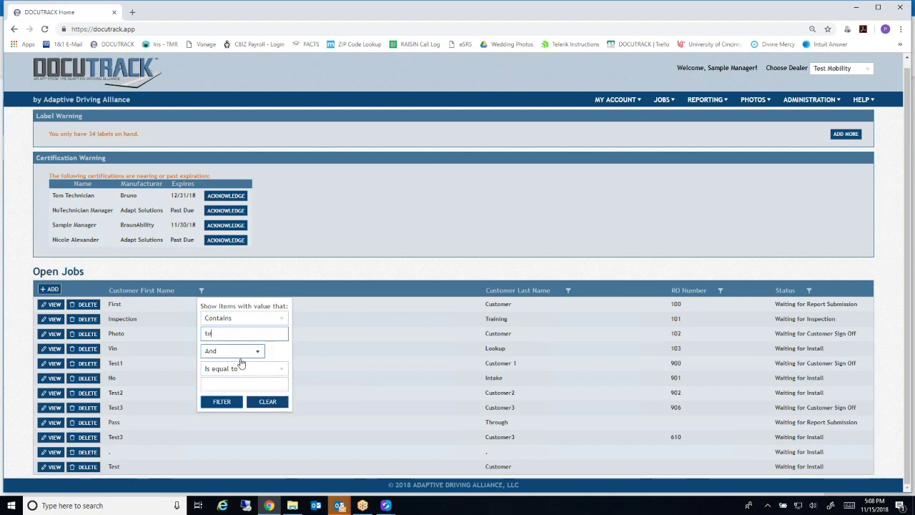
pyautogui.click(221, 401)
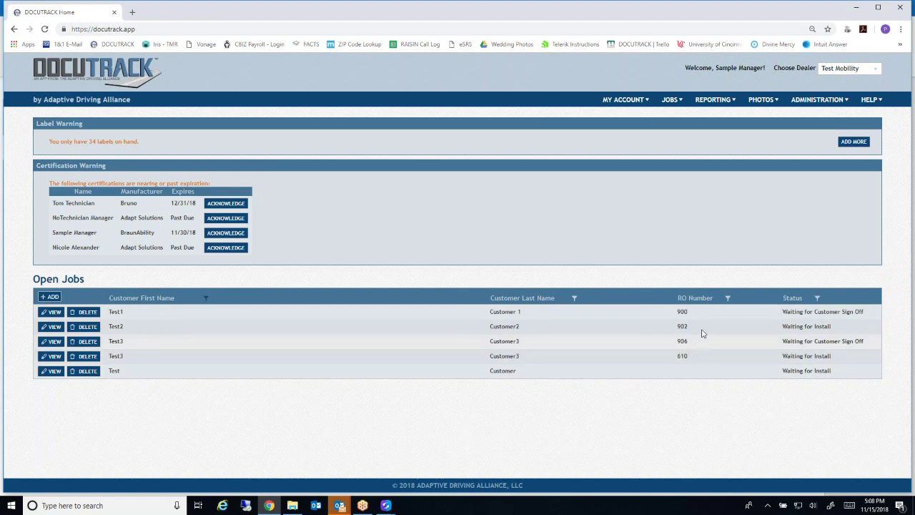
pyautogui.click(206, 298)
pyautogui.click(272, 409)
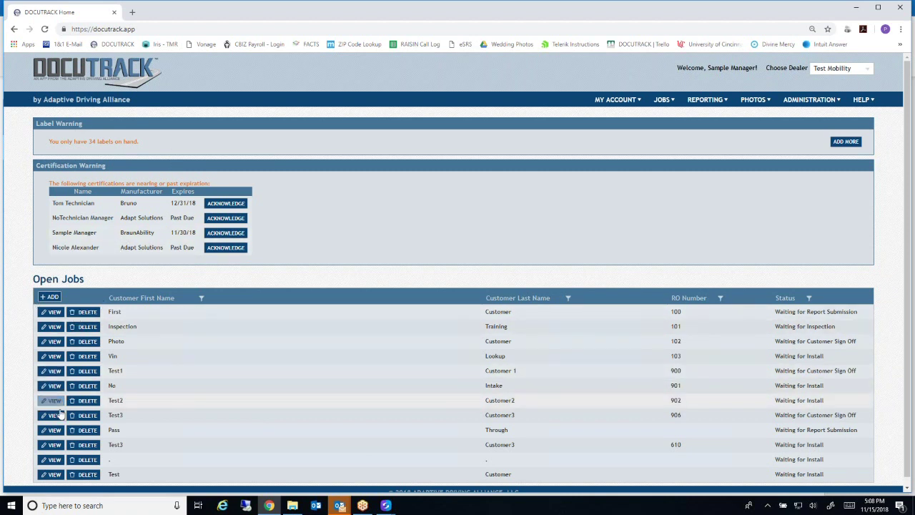
# Add a new job for dealer Test Mobility and move to its Customer field
pyautogui.click(50, 297)
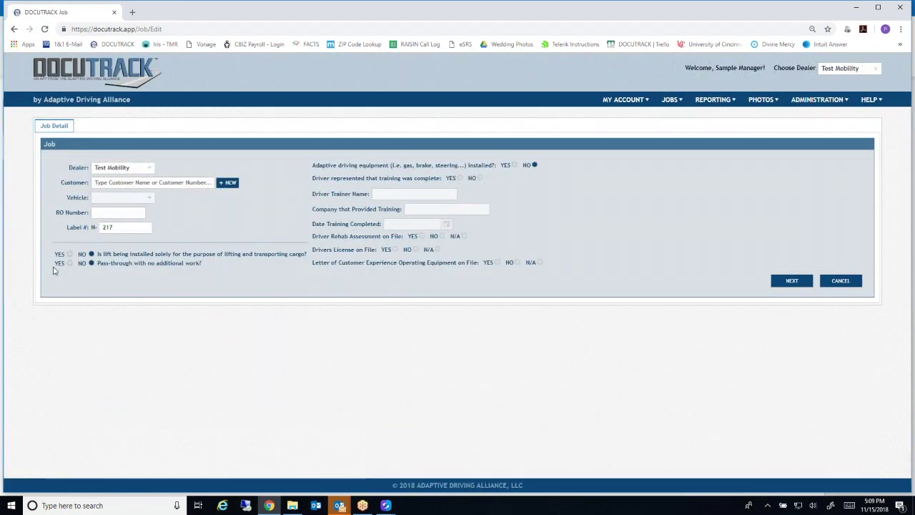
pyautogui.click(149, 168)
pyautogui.click(149, 179)
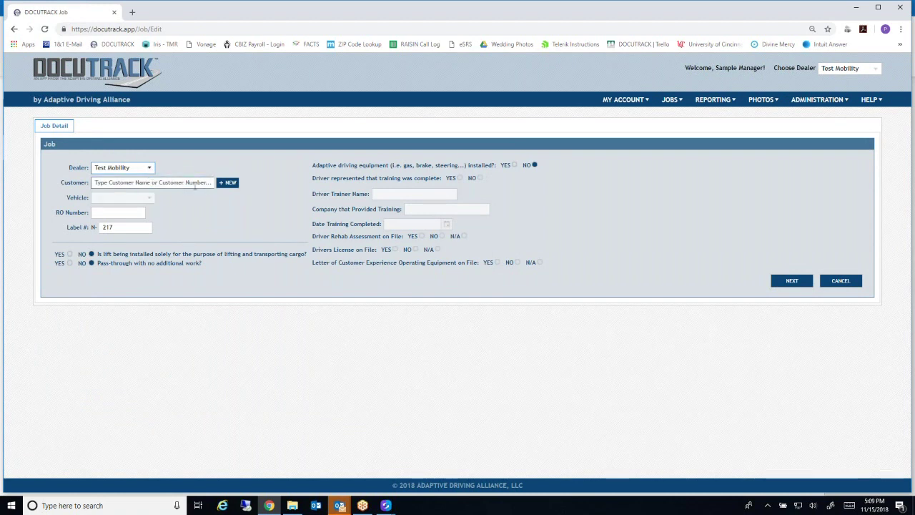
pyautogui.click(169, 184)
# Search for the customer, then start a new customer record with their first and last name
pyautogui.write('paul')
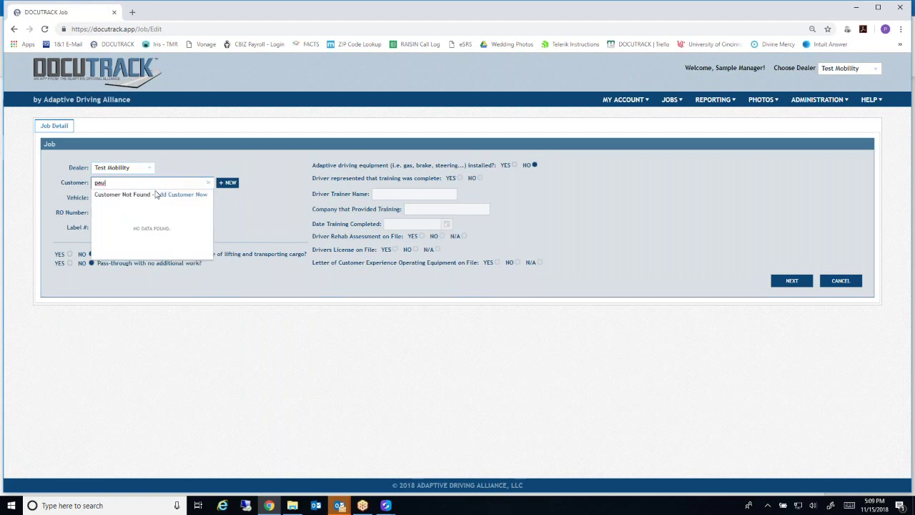
pyautogui.click(208, 182)
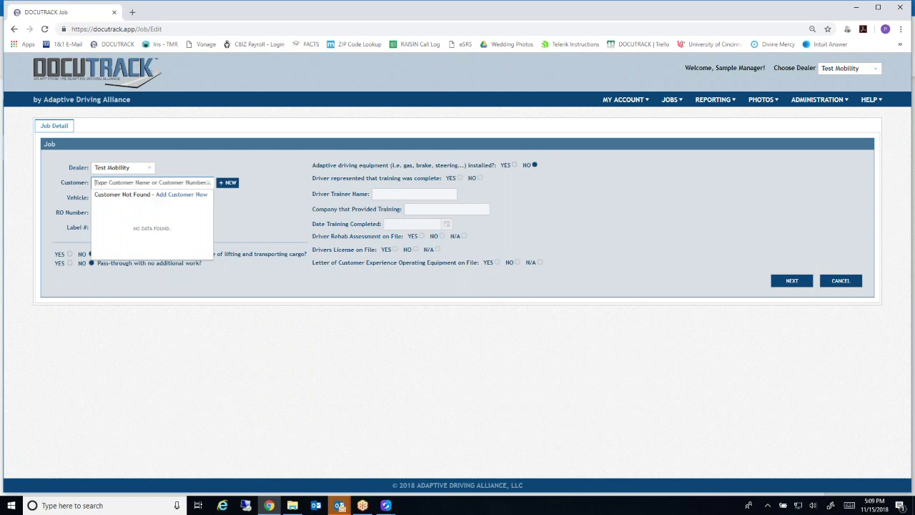
pyautogui.click(227, 182)
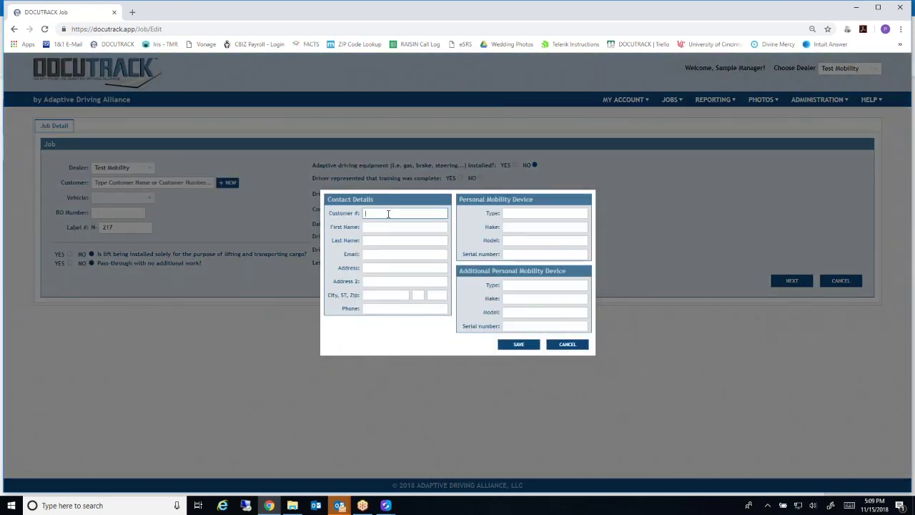
pyautogui.click(389, 227)
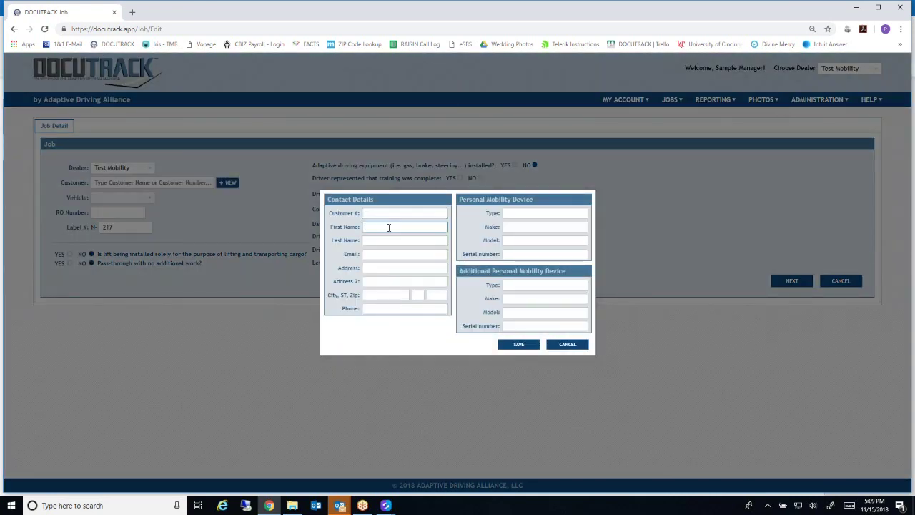
pyautogui.press('Tab')
pyautogui.press('Tab')
pyautogui.press('Tab')
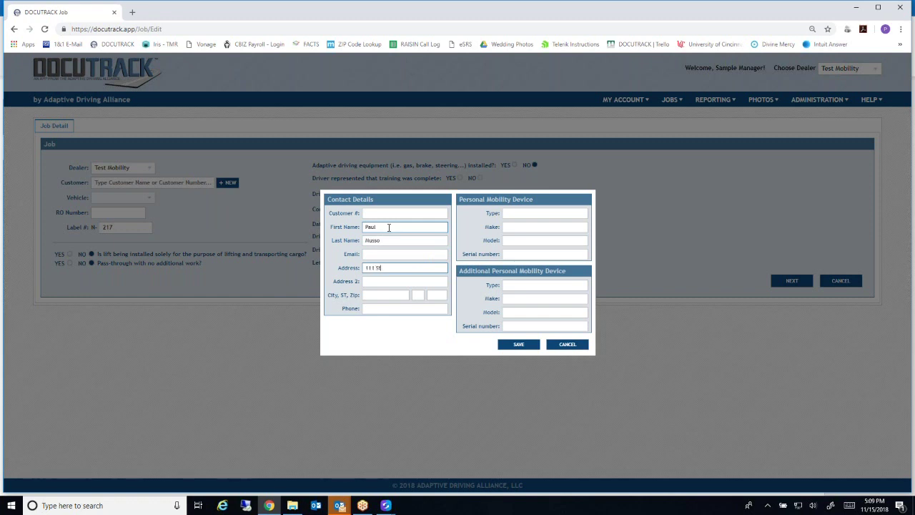
# Enter the customer's street address, zip code (auto-filling city and state) and phone number, and save to the job
pyautogui.press('Tab')
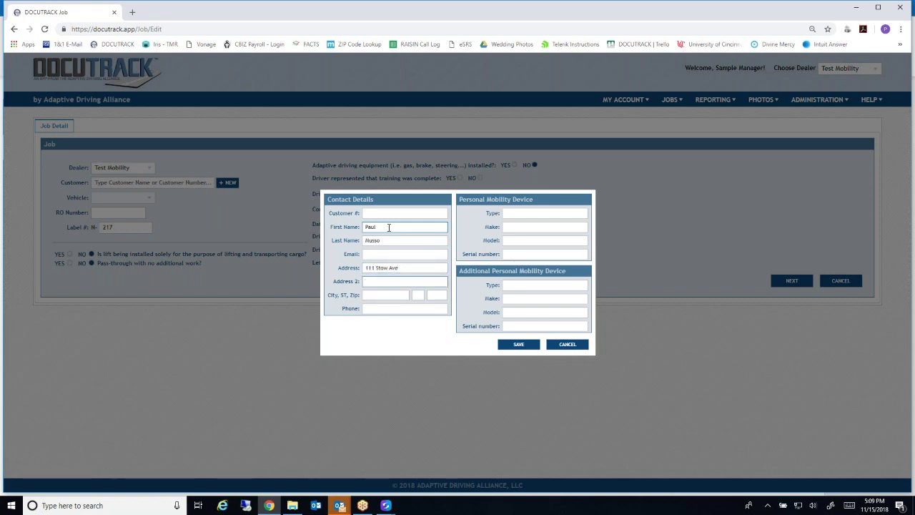
pyautogui.press('Tab')
pyautogui.write('4422')
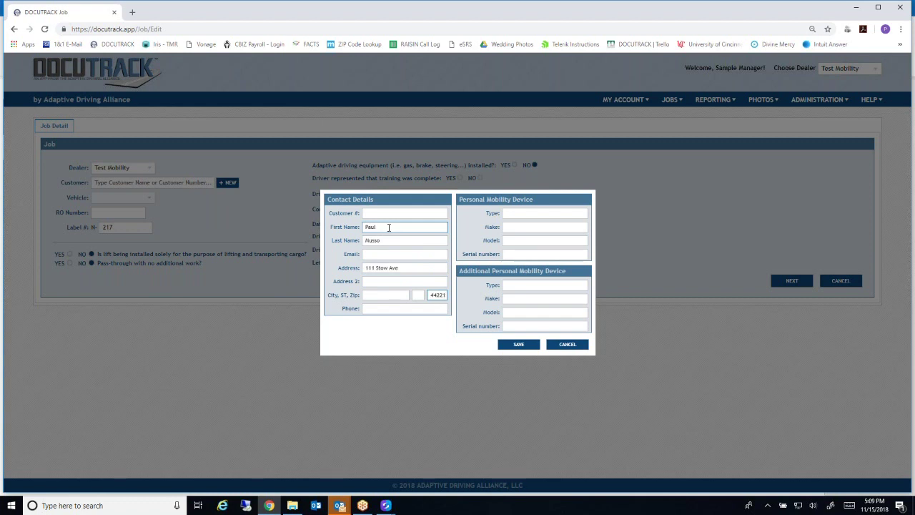
pyautogui.press('Tab')
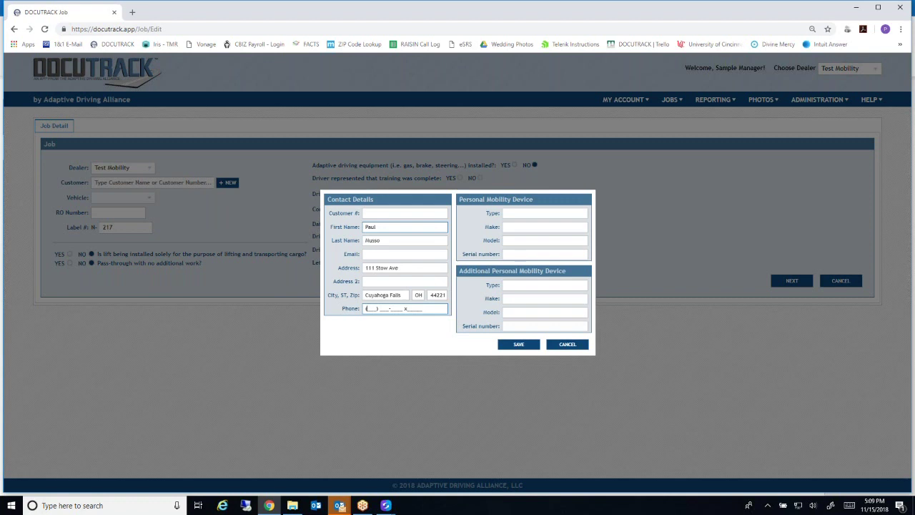
pyautogui.press('Tab')
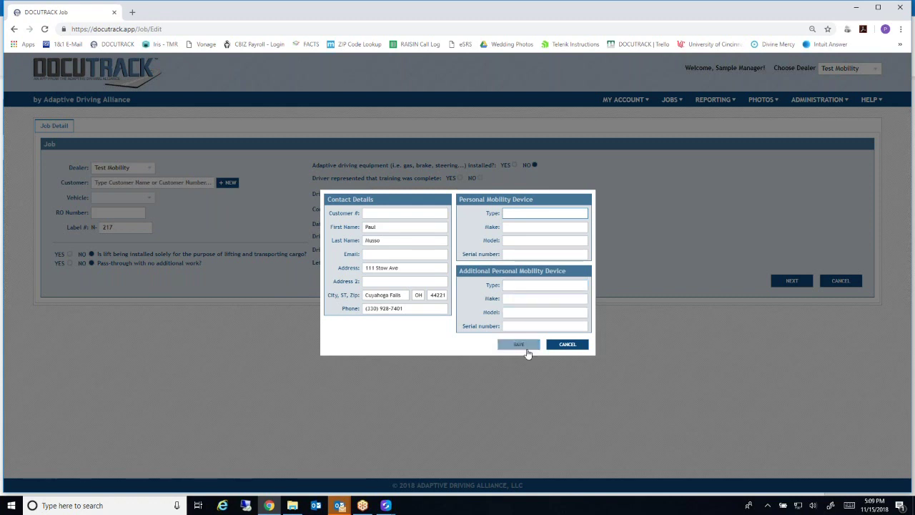
pyautogui.click(522, 346)
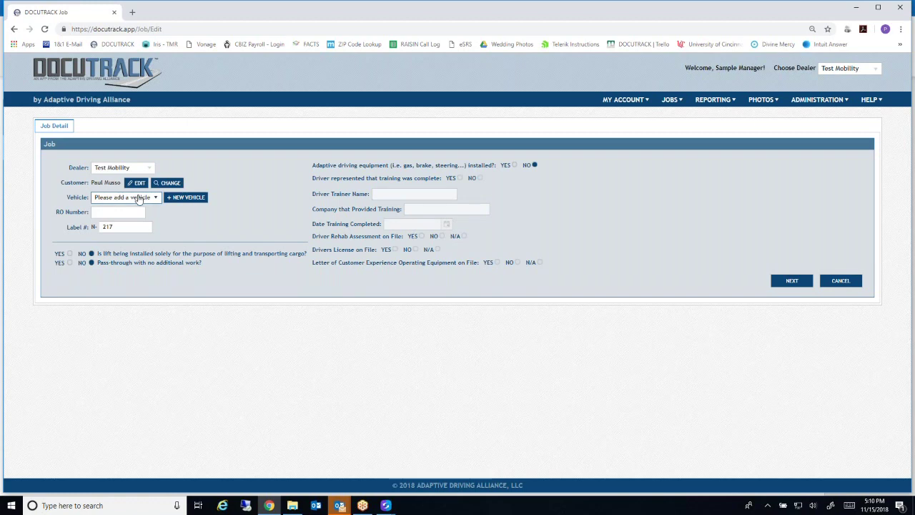
# Start a new vehicle by pasting its VIN to auto-fill the 2017 Chevrolet Impala details
pyautogui.click(185, 197)
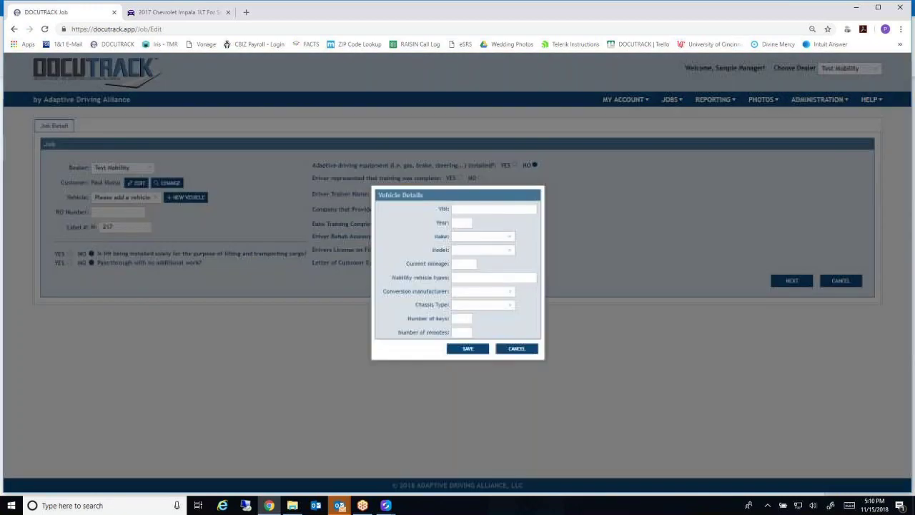
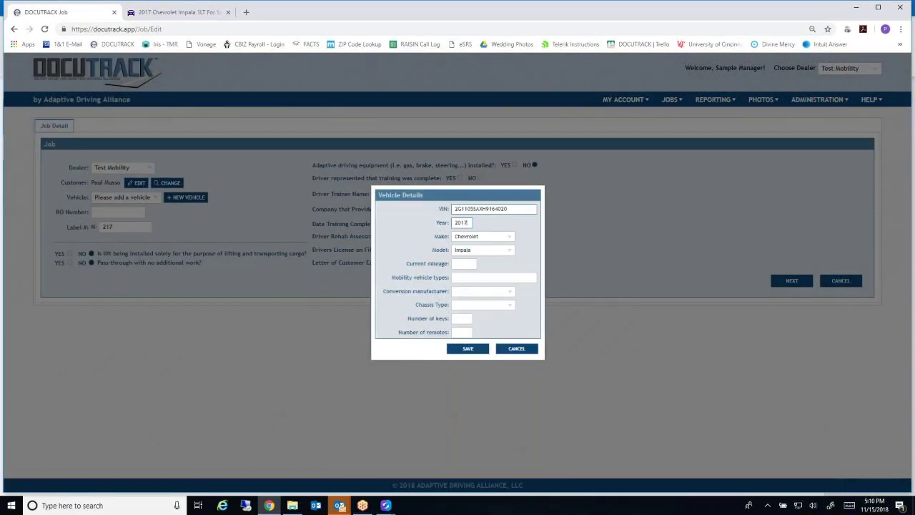
pyautogui.click(462, 263)
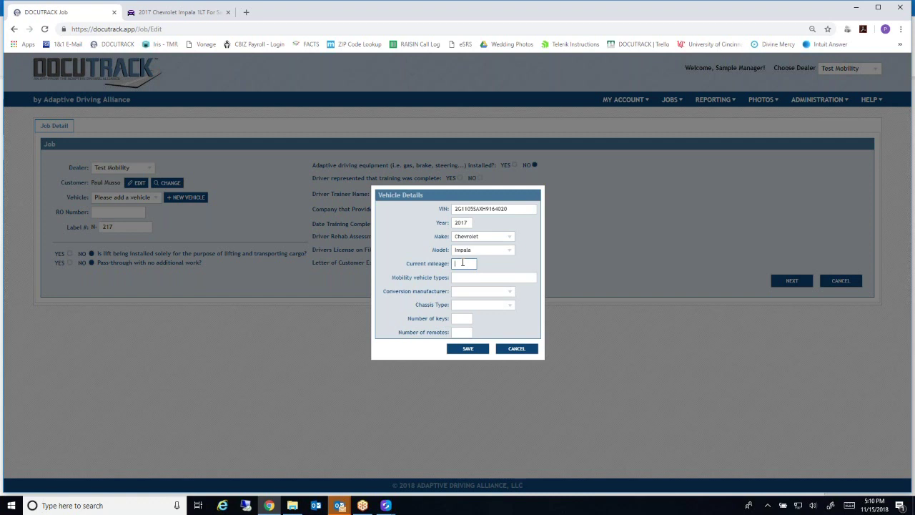
pyautogui.press('Tab')
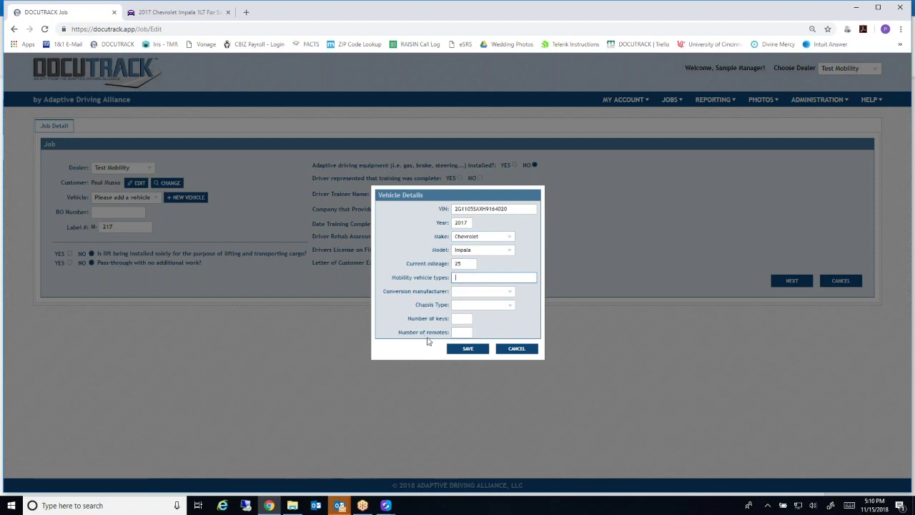
# Tag the vehicle with mobility types Lowered Floor, Minivan and Consumer
pyautogui.click(487, 281)
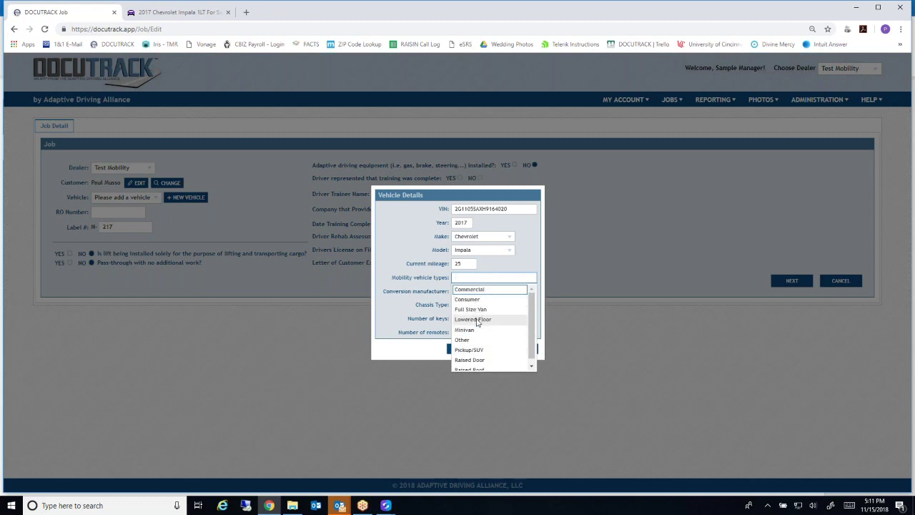
pyautogui.click(477, 321)
pyautogui.click(510, 279)
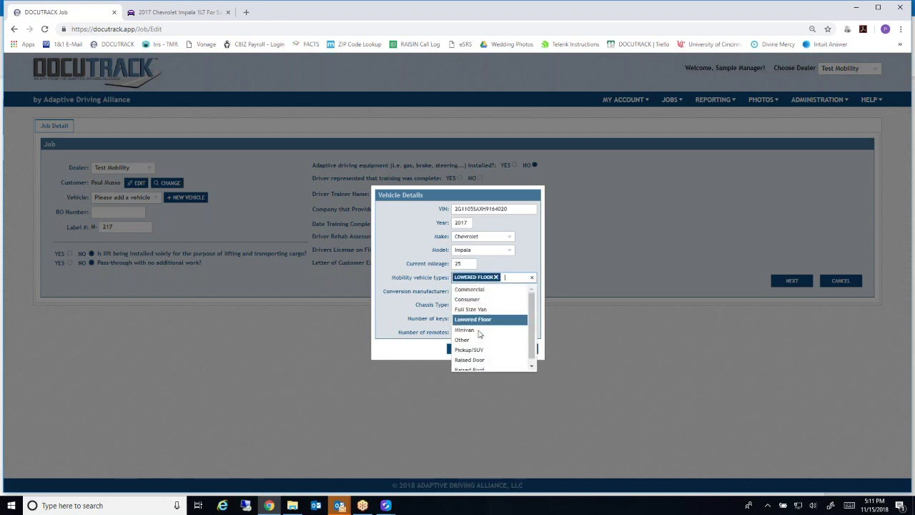
pyautogui.click(482, 332)
pyautogui.click(516, 283)
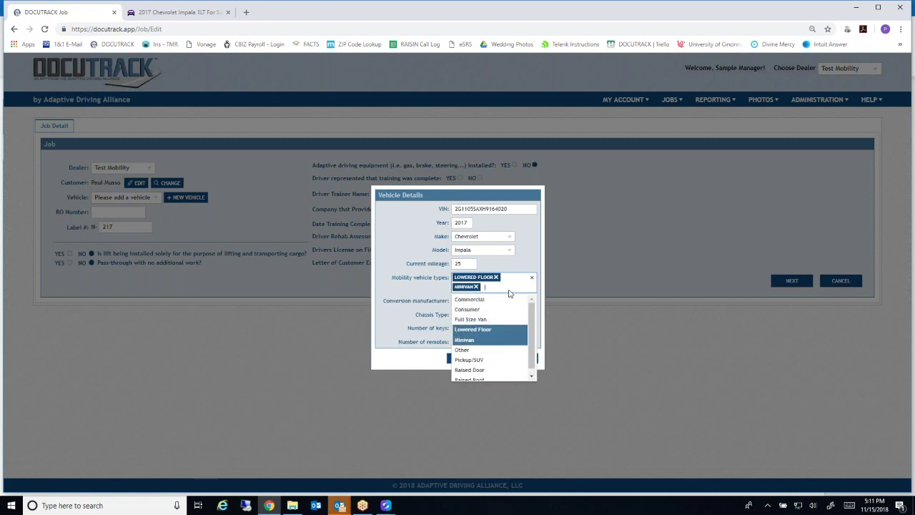
pyautogui.click(483, 310)
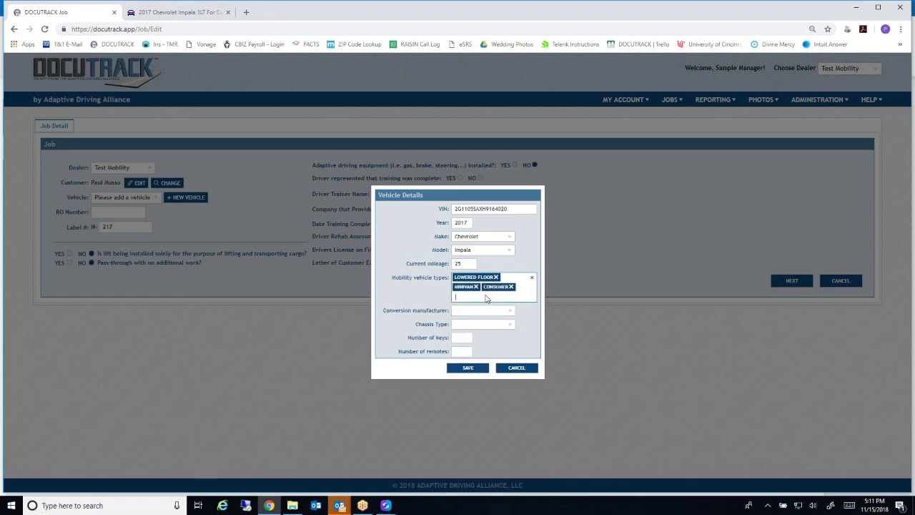
# Set the conversion manufacturer to BraunAbility and the chassis type to New
pyautogui.click(480, 311)
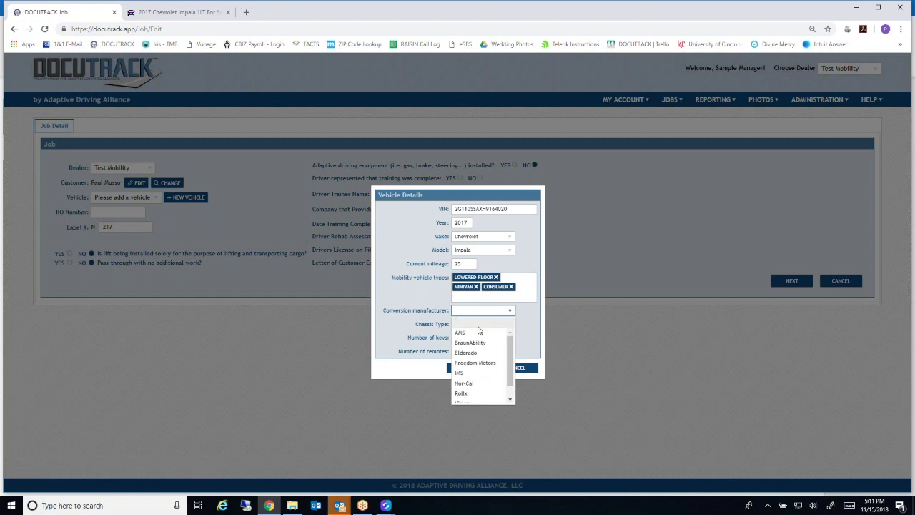
pyautogui.click(472, 343)
pyautogui.click(466, 324)
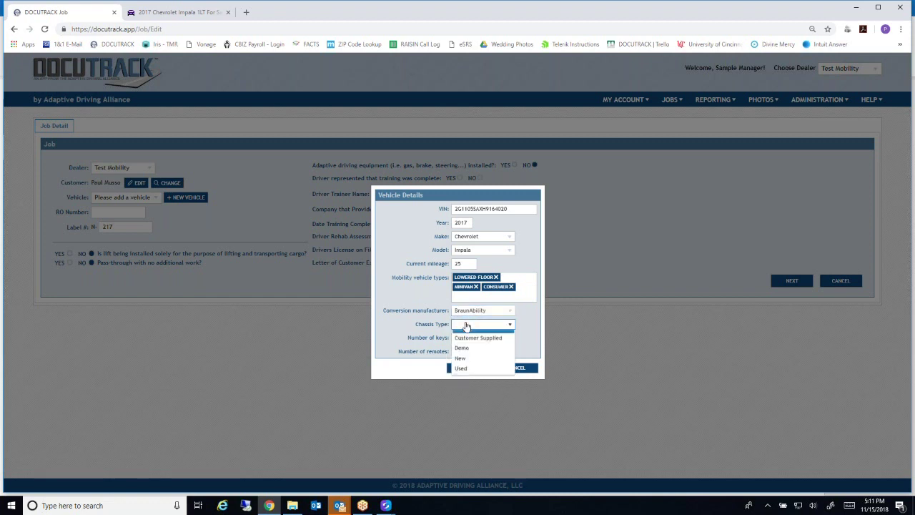
pyautogui.click(461, 366)
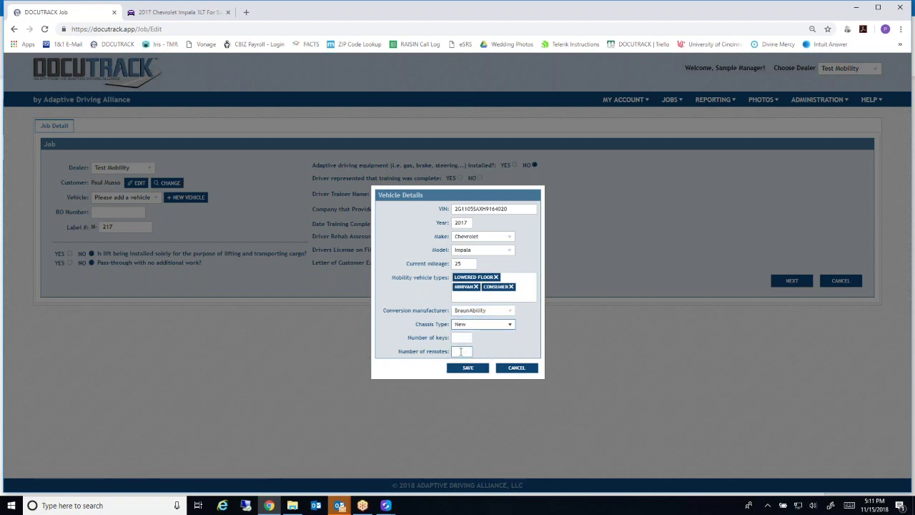
pyautogui.click(487, 326)
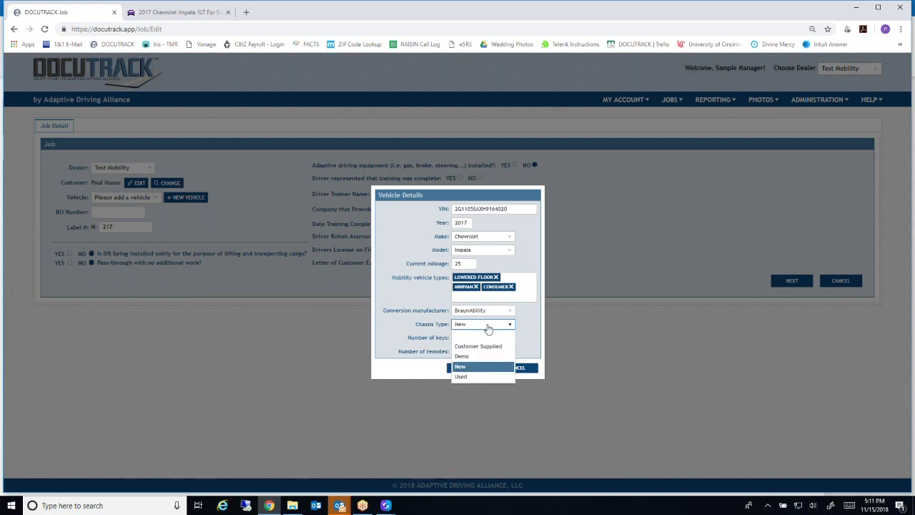
pyautogui.click(486, 326)
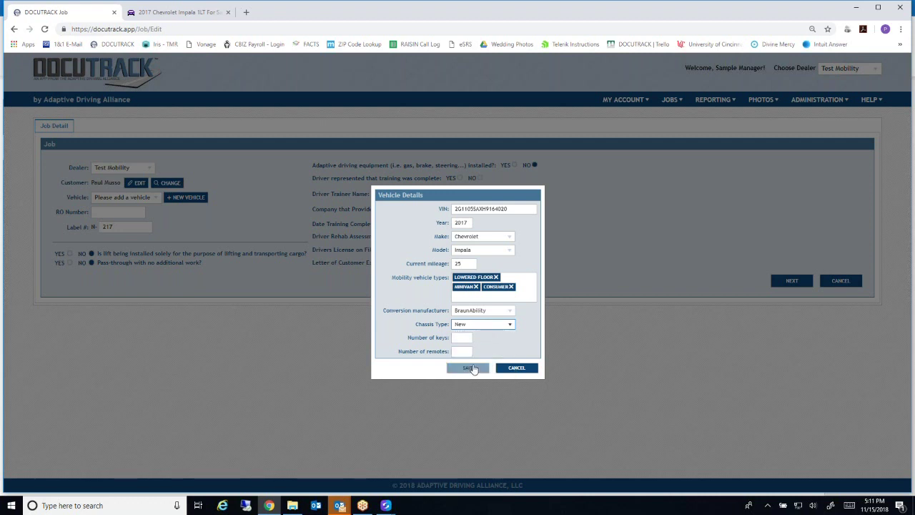
# Enter 2 keys and 2 remotes, then save the vehicle details
pyautogui.click(463, 337)
pyautogui.write('2')
pyautogui.click(462, 351)
pyautogui.write('2')
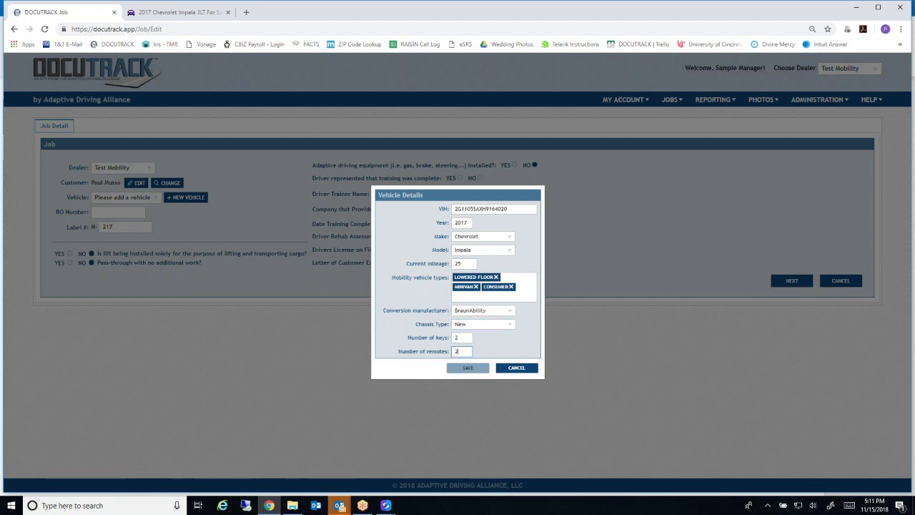
pyautogui.click(469, 369)
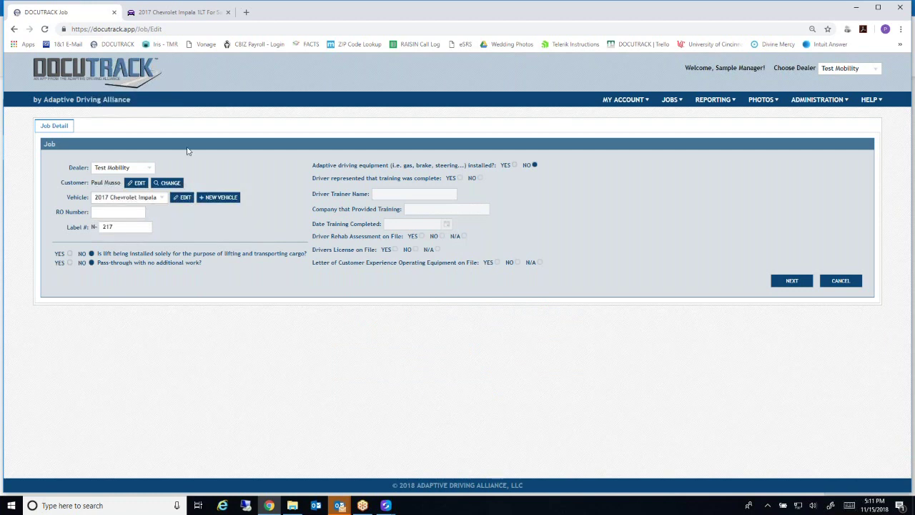
# Enter 555 as the RO number, dismissing the label autocomplete suggestion
pyautogui.write('555')
pyautogui.click(116, 227)
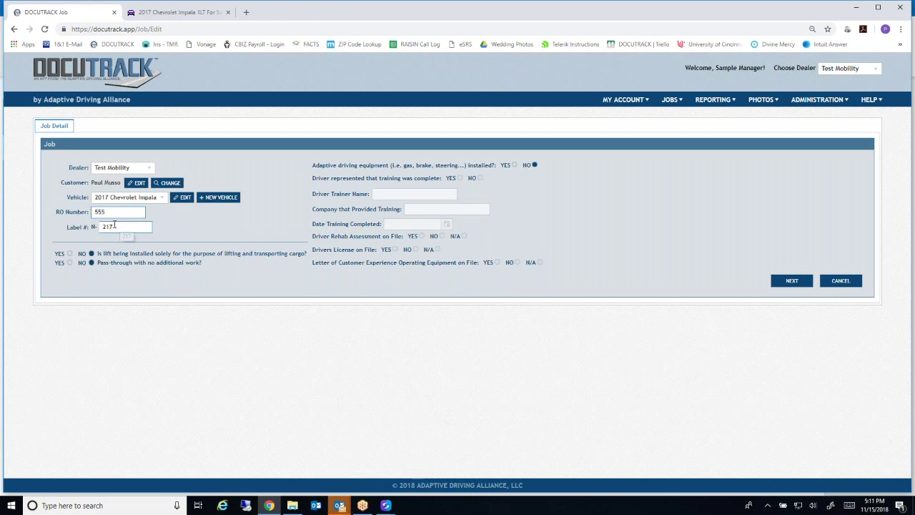
pyautogui.click(110, 229)
pyautogui.hotkey('shift', 'Tab')
pyautogui.click(106, 224)
# Answer NO to adaptive driving equipment installed and NO to driver training complete
pyautogui.click(514, 165)
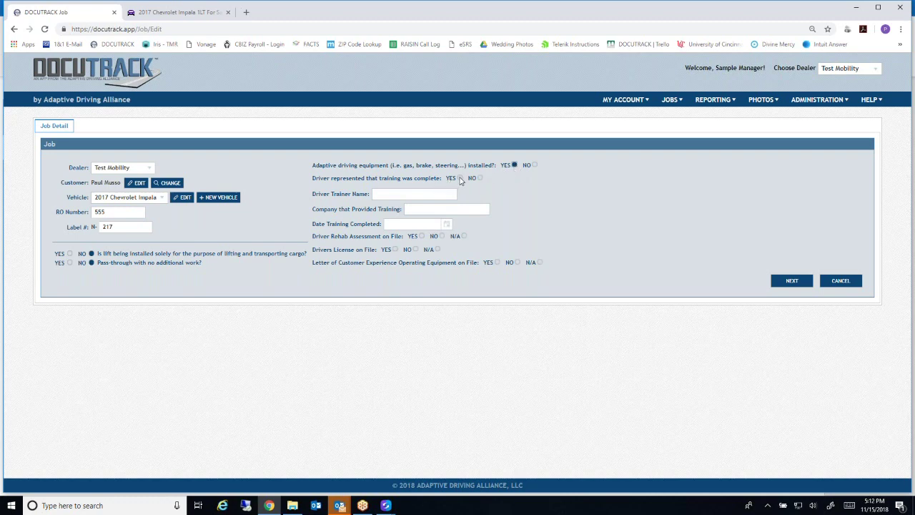
pyautogui.click(535, 165)
pyautogui.click(480, 178)
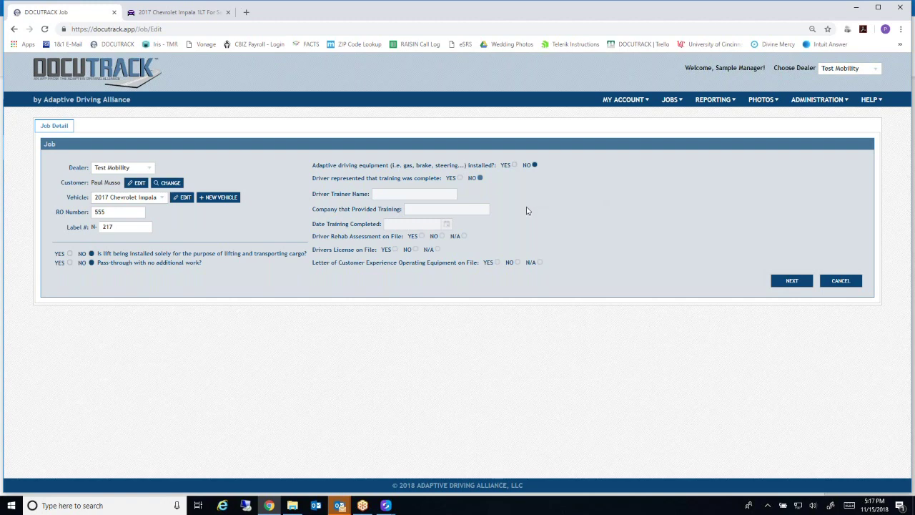
# Change the job's customer and search for 'tes' to list matching test customers
pyautogui.click(167, 183)
pyautogui.write('tes')
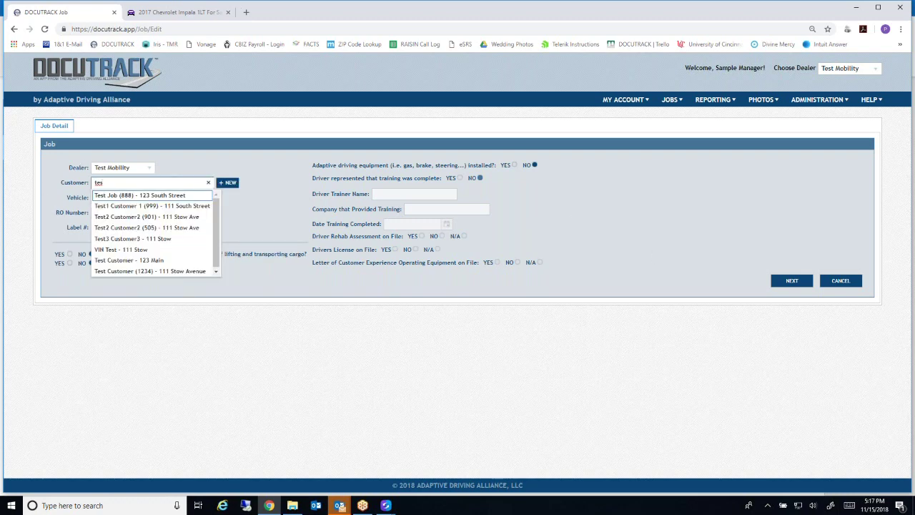
# Select Test1 Customer 1, keeping their 2018 Toyota Sienna and cancelling the new-vehicle form
pyautogui.click(187, 207)
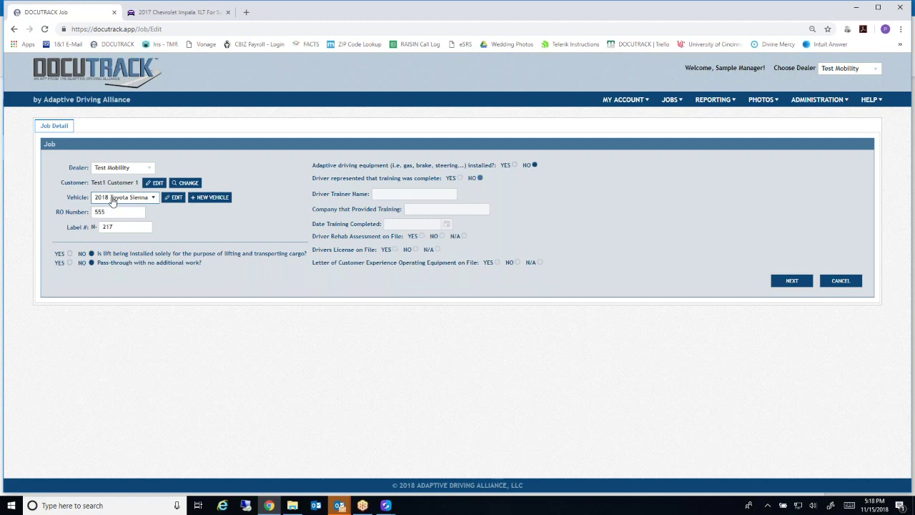
pyautogui.click(154, 199)
pyautogui.click(154, 199)
pyautogui.click(207, 200)
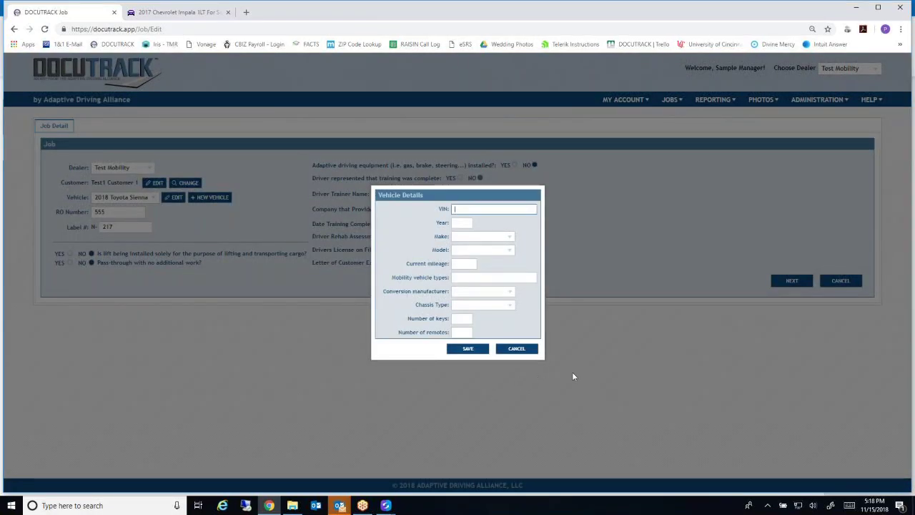
pyautogui.click(515, 349)
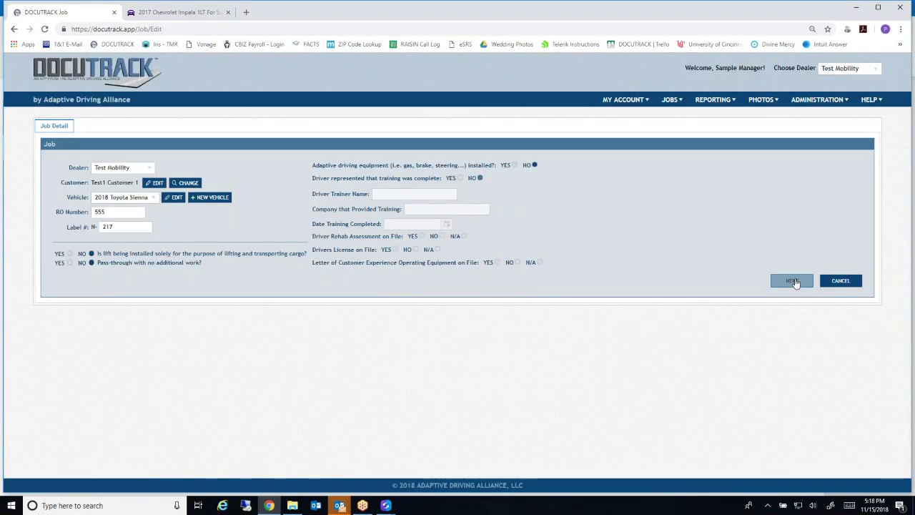
# Move on and add Bruno part ASL-250A Out-Sider / Scooter, confirming it has no serial number
pyautogui.click(794, 281)
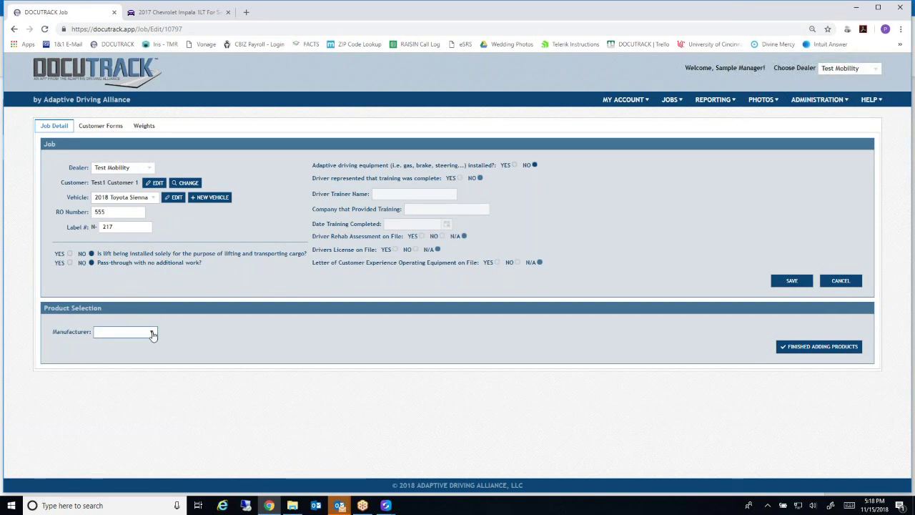
pyautogui.click(152, 333)
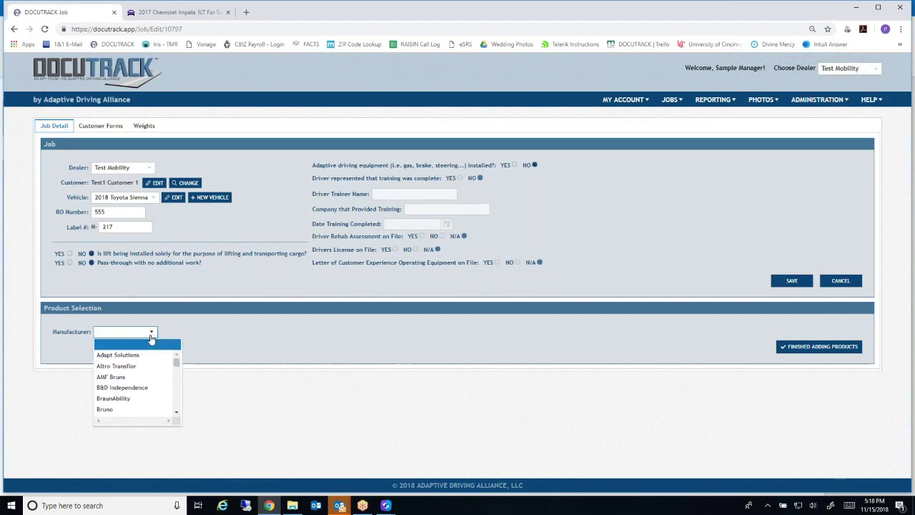
pyautogui.click(111, 409)
pyautogui.click(127, 365)
pyautogui.write('250a')
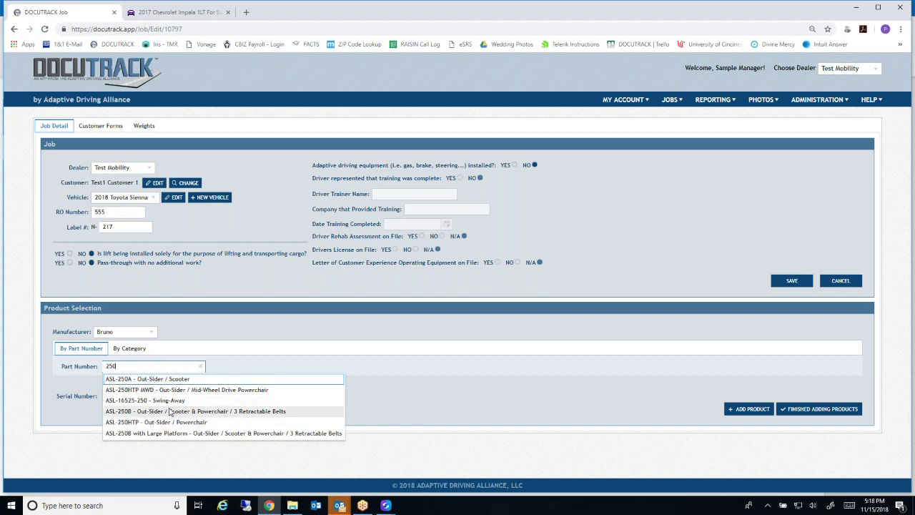
pyautogui.click(140, 378)
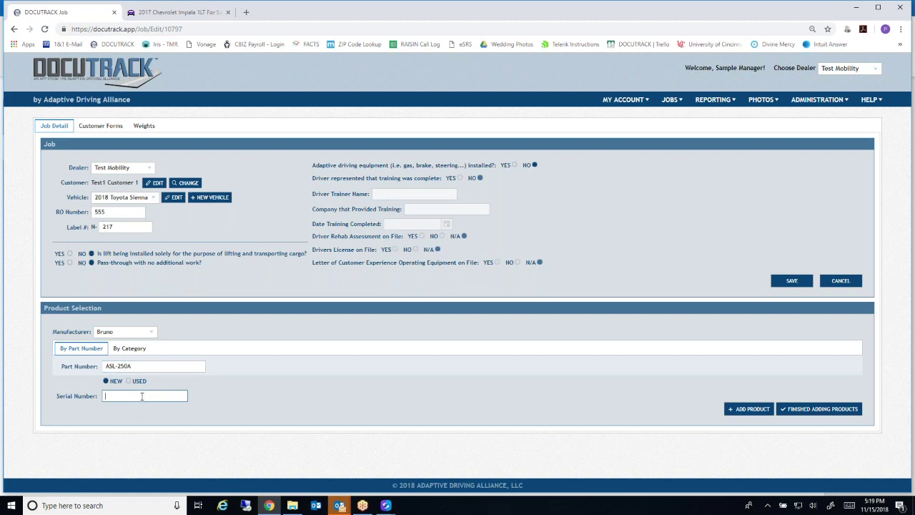
pyautogui.click(742, 409)
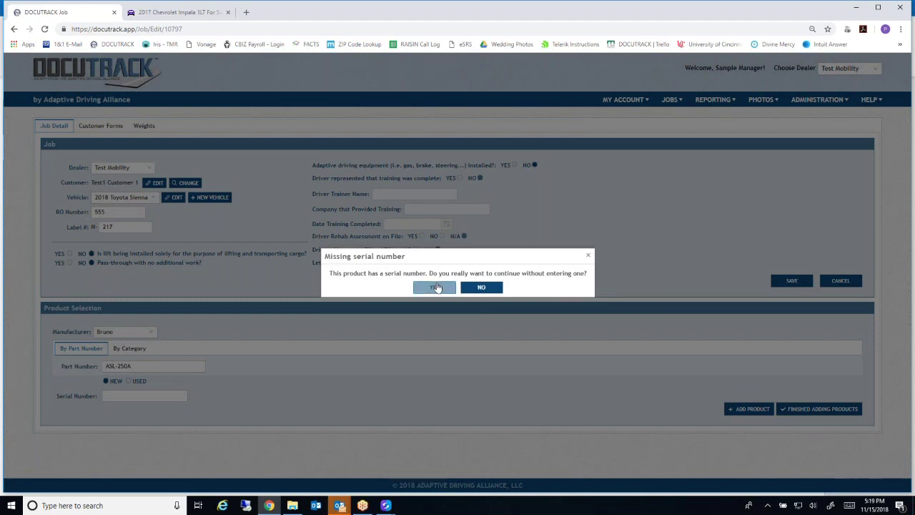
pyautogui.click(434, 286)
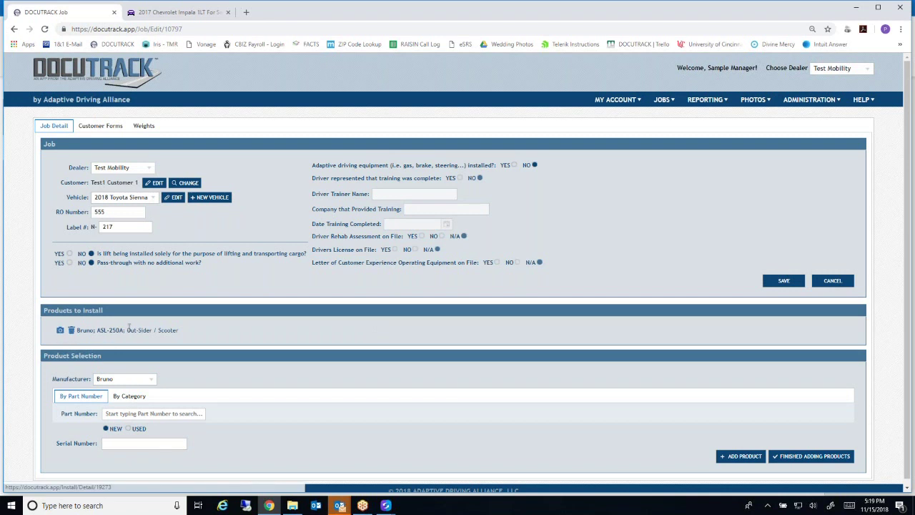
# Set the manufacturer to Veigel-MPD and switch to searching products by category
pyautogui.click(153, 413)
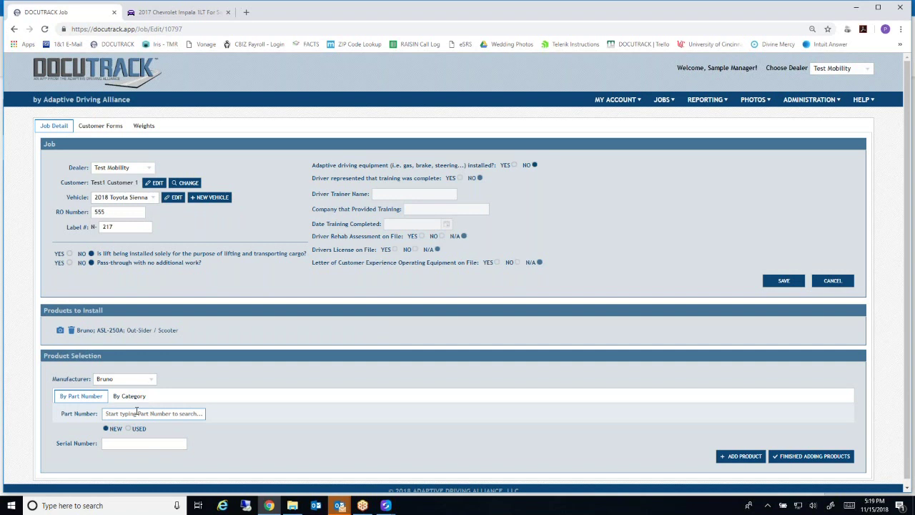
pyautogui.click(147, 380)
pyautogui.scroll(-5, 138, 429)
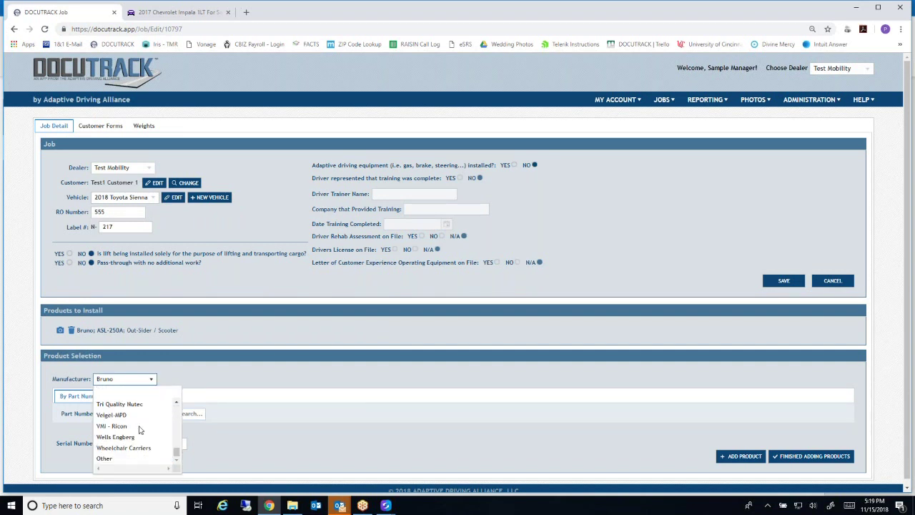
pyautogui.click(129, 428)
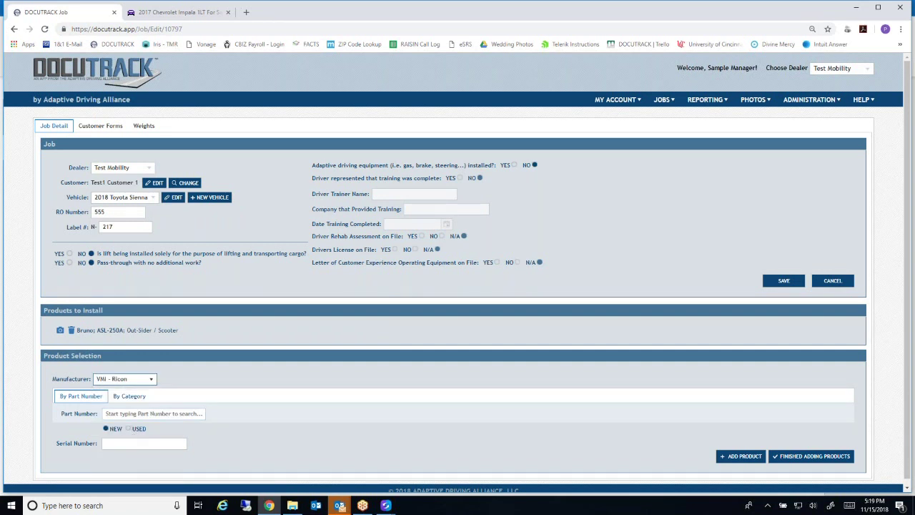
pyautogui.click(149, 380)
pyautogui.scroll(-5, 118, 436)
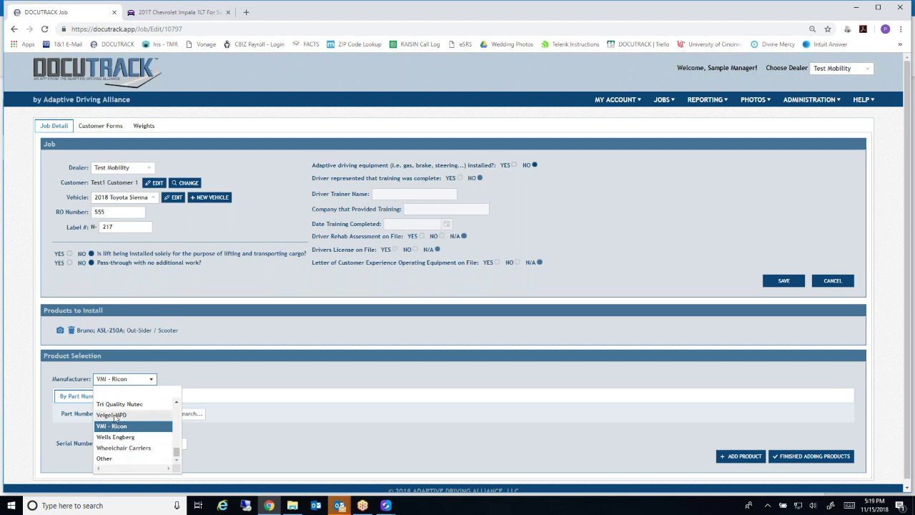
pyautogui.click(115, 415)
pyautogui.click(73, 401)
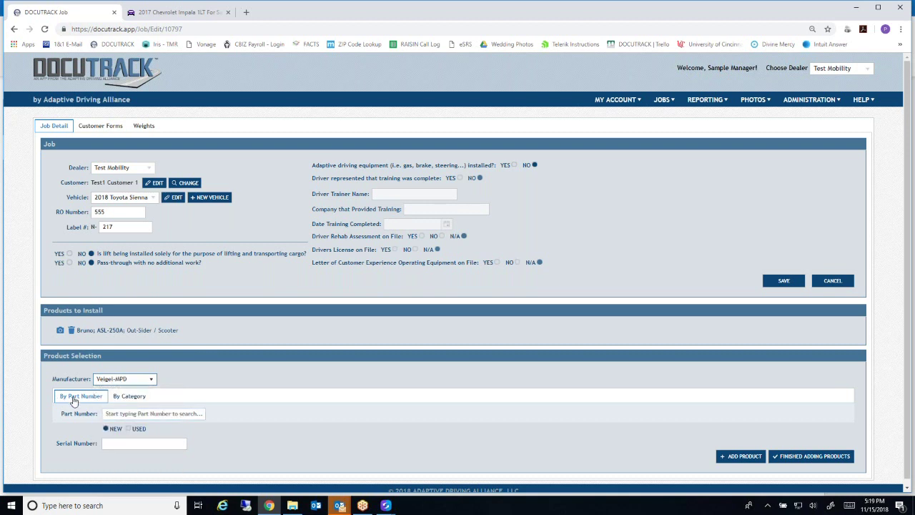
pyautogui.click(136, 398)
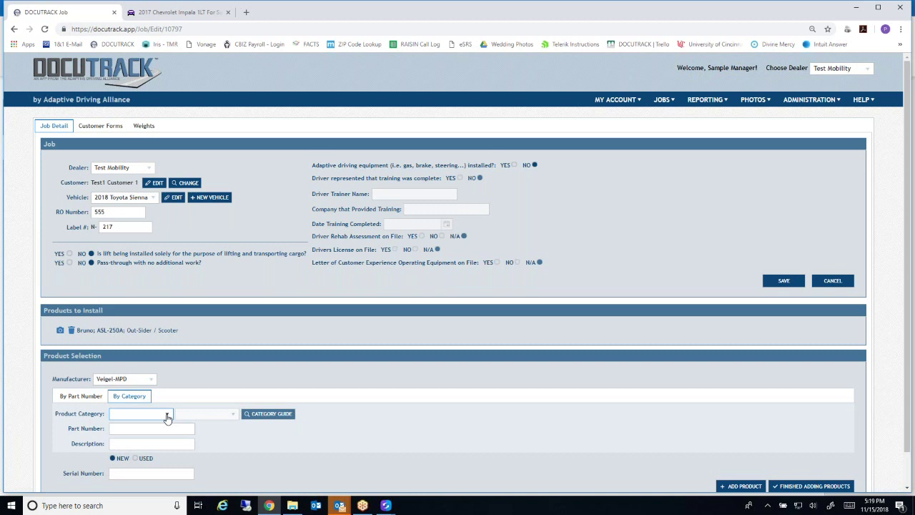
# Choose ADAPTIVE SEATING > INTERIOR TRANSFER BASE > 6-WAY and view the category reference chart
pyautogui.click(167, 416)
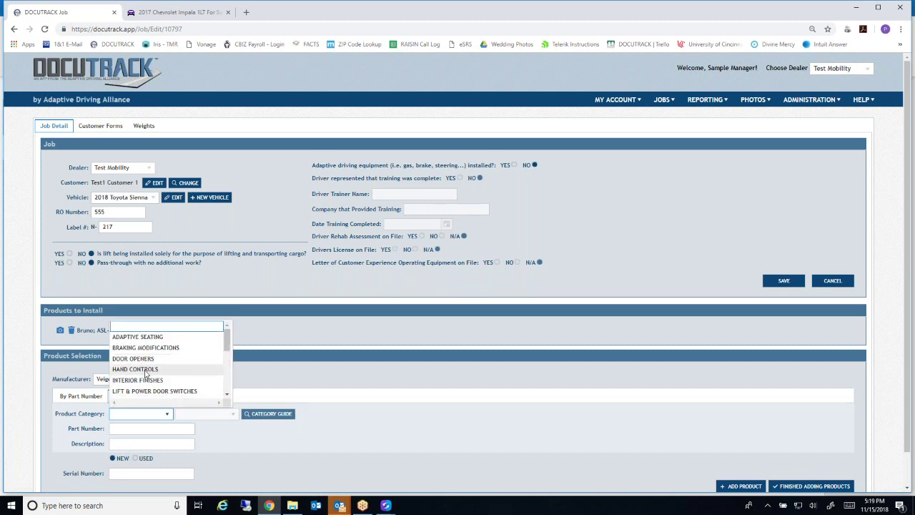
pyautogui.scroll(-2, 143, 372)
pyautogui.scroll(3, 143, 371)
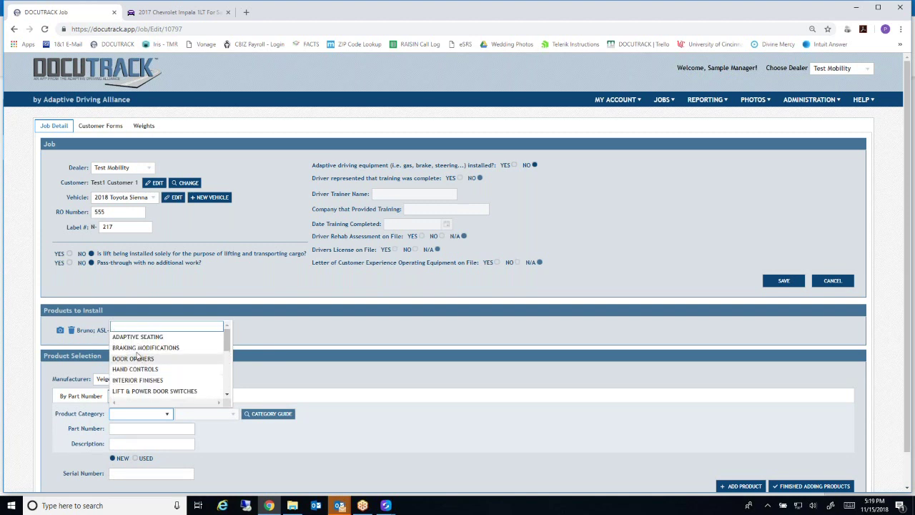
pyautogui.click(137, 337)
pyautogui.click(216, 416)
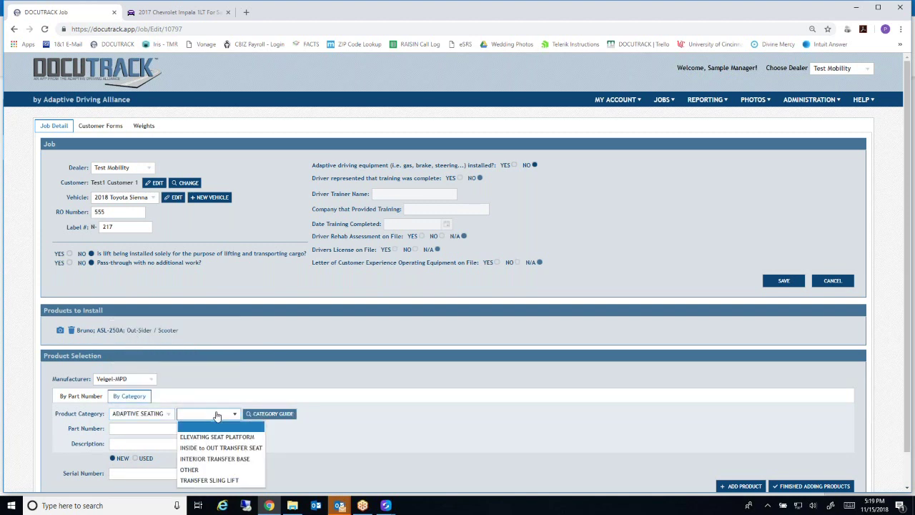
pyautogui.click(216, 460)
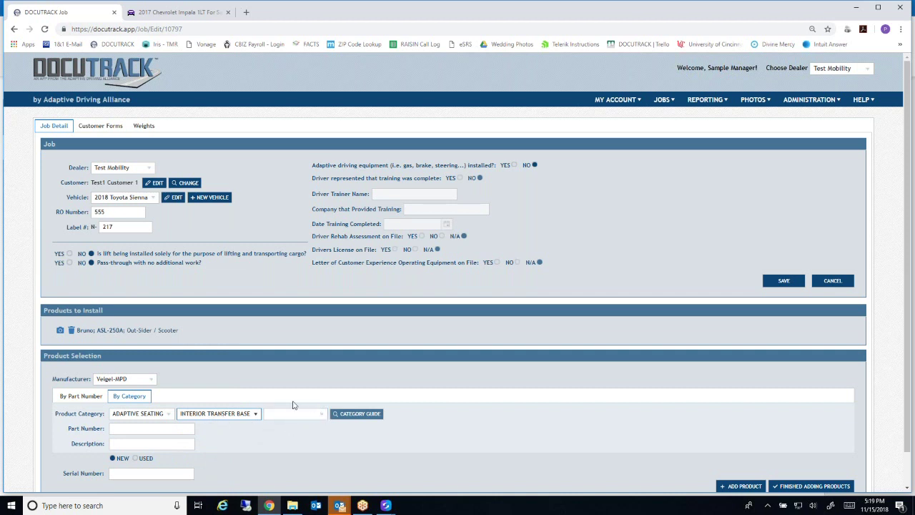
pyautogui.click(322, 418)
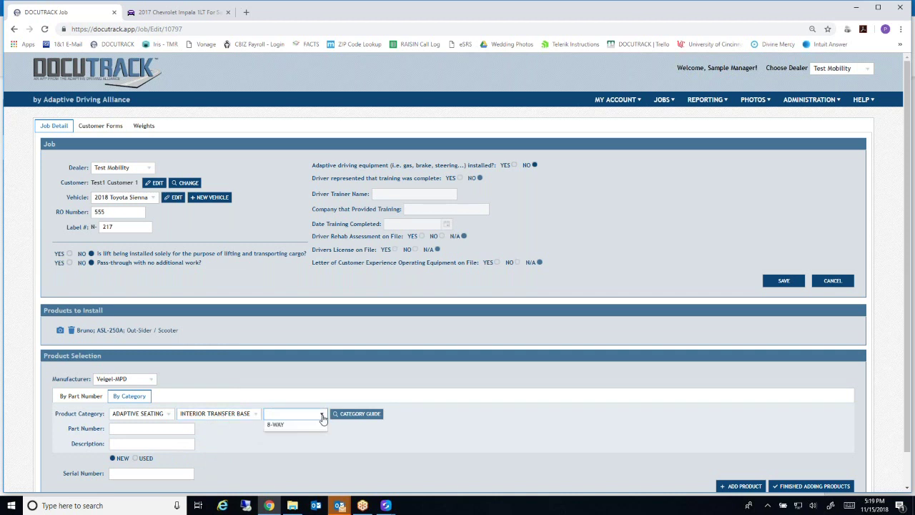
pyautogui.click(295, 448)
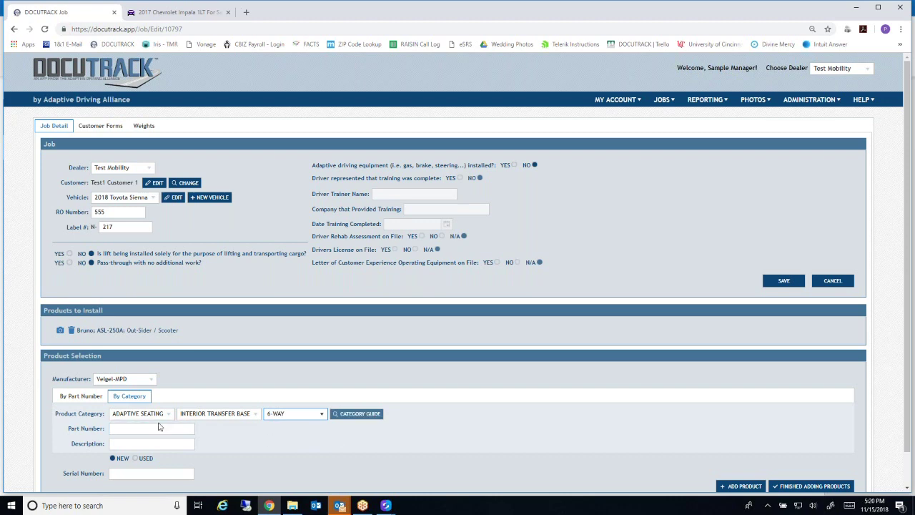
pyautogui.click(355, 414)
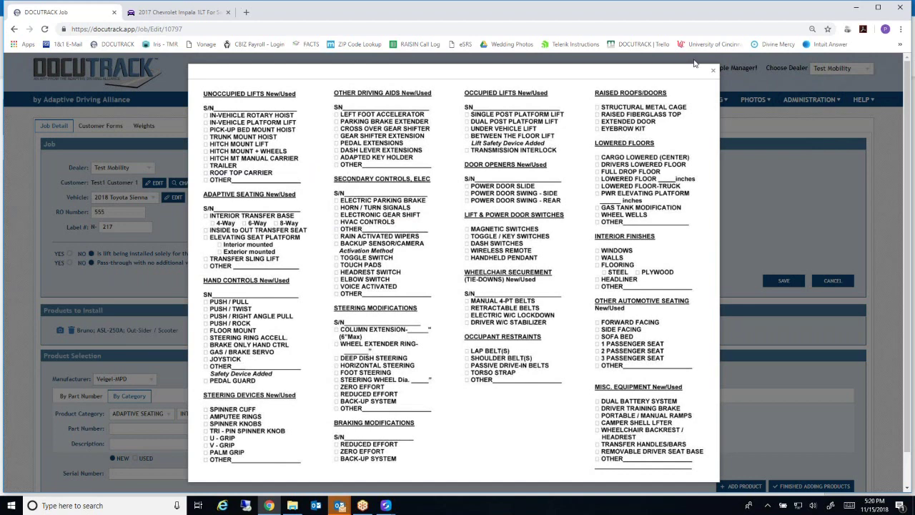
pyautogui.click(713, 70)
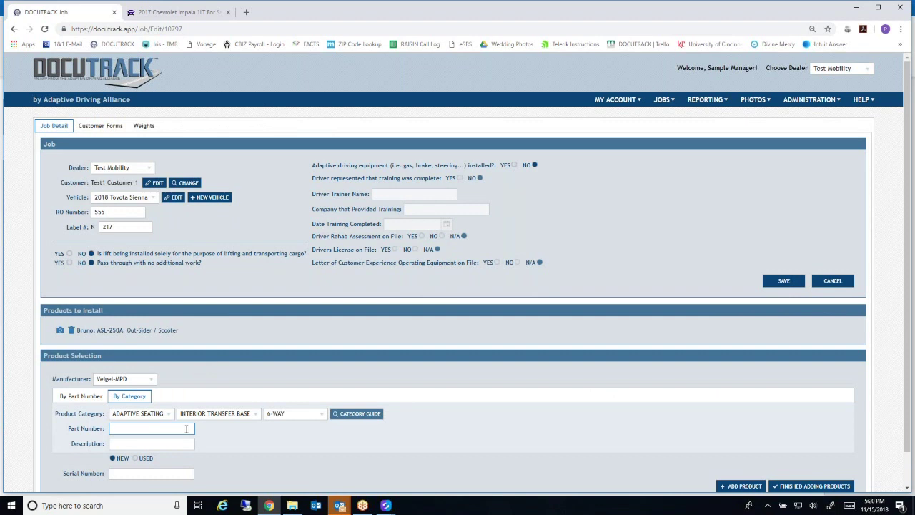
pyautogui.click(86, 399)
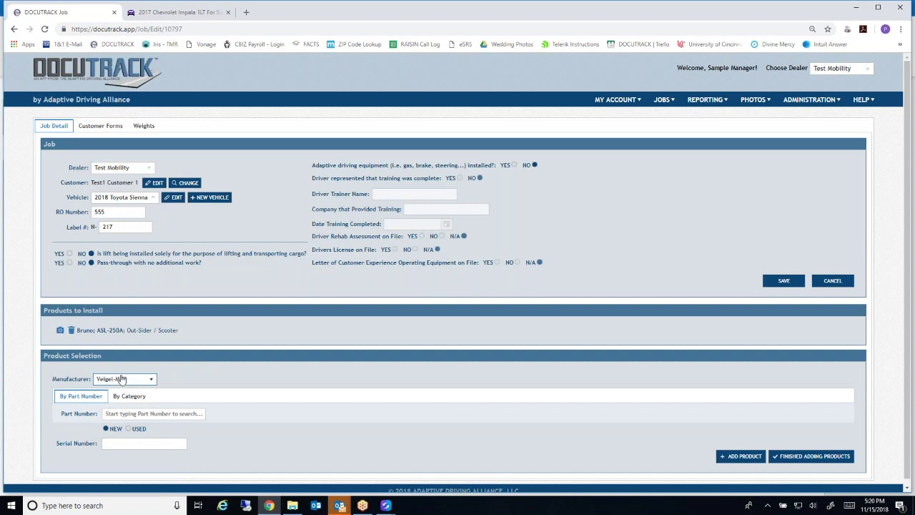
pyautogui.click(107, 414)
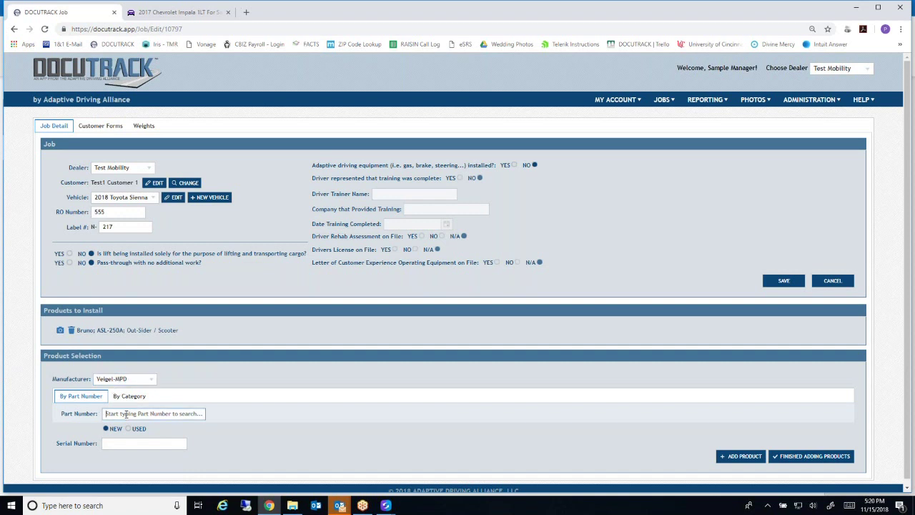
pyautogui.write('468')
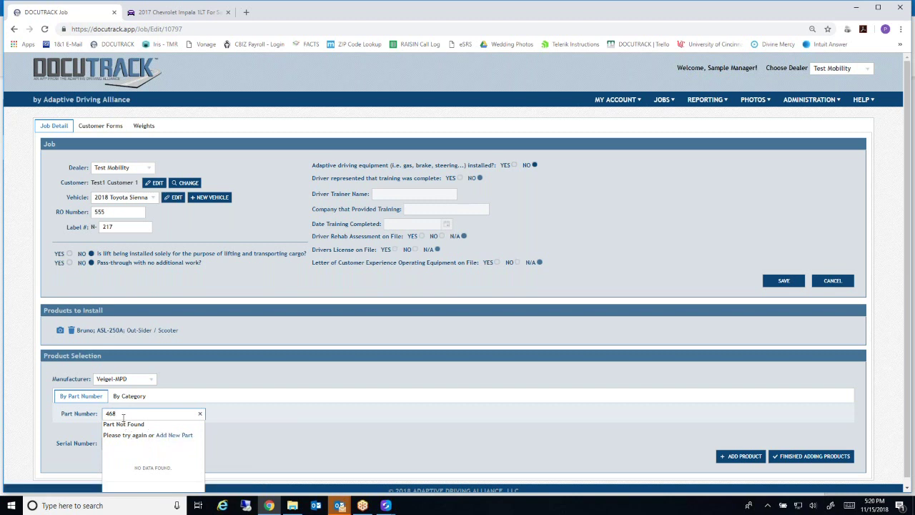
pyautogui.press('BackSpace')
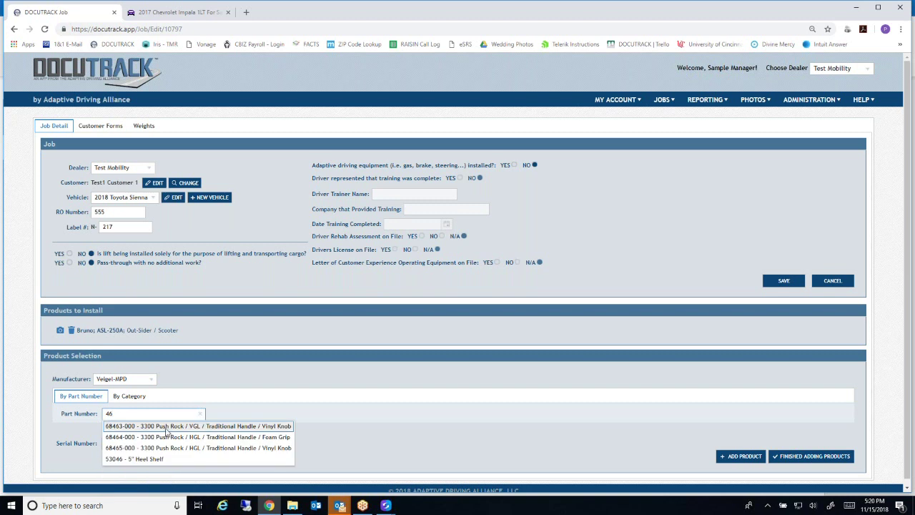
pyautogui.click(132, 425)
pyautogui.click(144, 442)
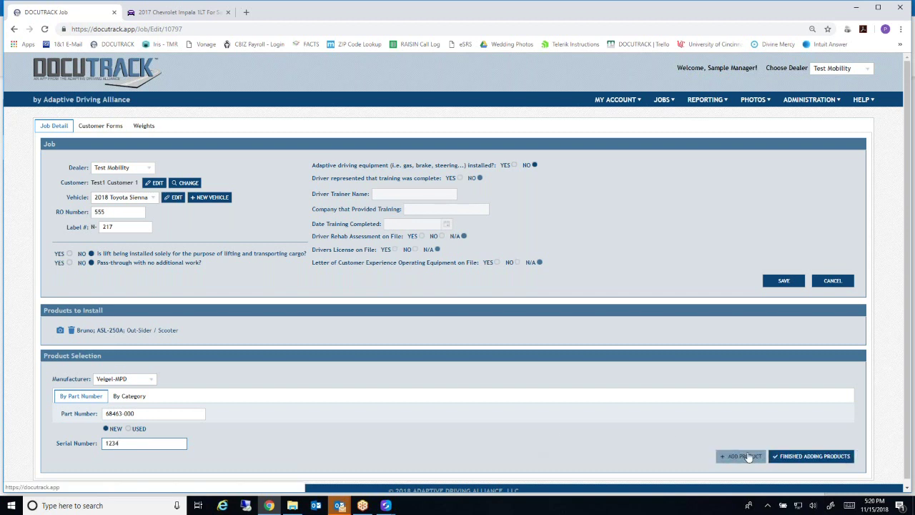
pyautogui.click(741, 456)
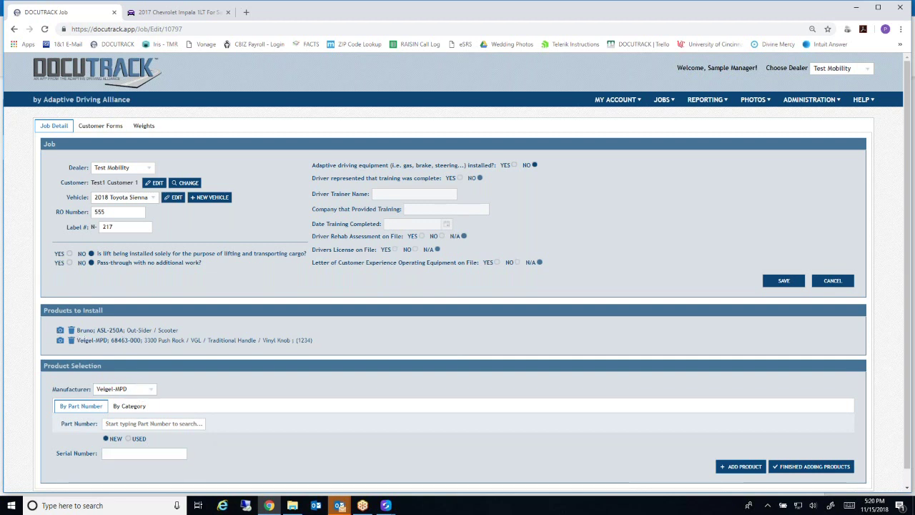
# Add part Labor Only from manufacturer LABOR ONLY to the products to install
pyautogui.click(151, 391)
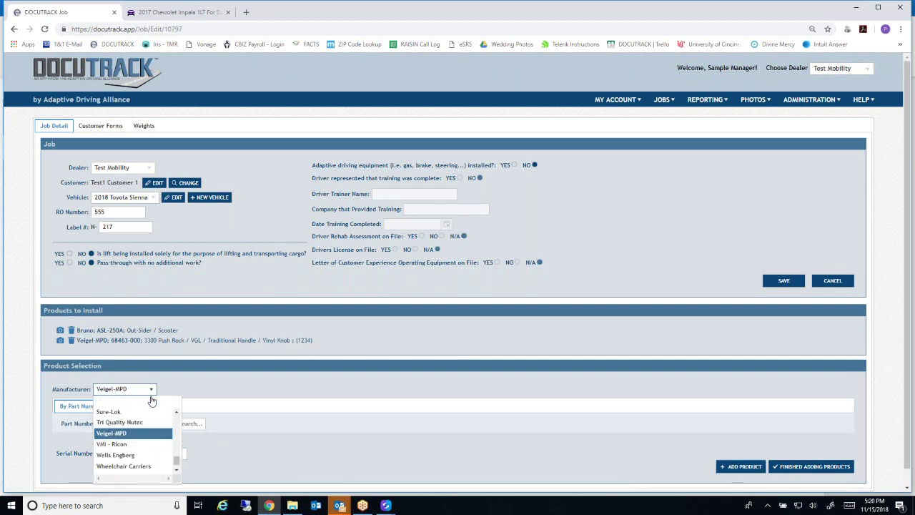
pyautogui.scroll(5, 145, 464)
pyautogui.scroll(4, 145, 463)
pyautogui.scroll(-4, 145, 463)
pyautogui.scroll(-4, 144, 464)
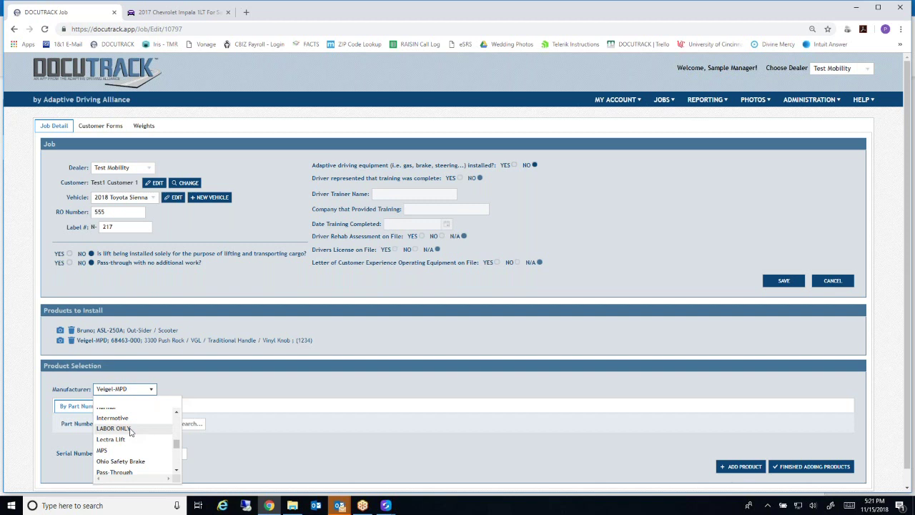
pyautogui.click(130, 428)
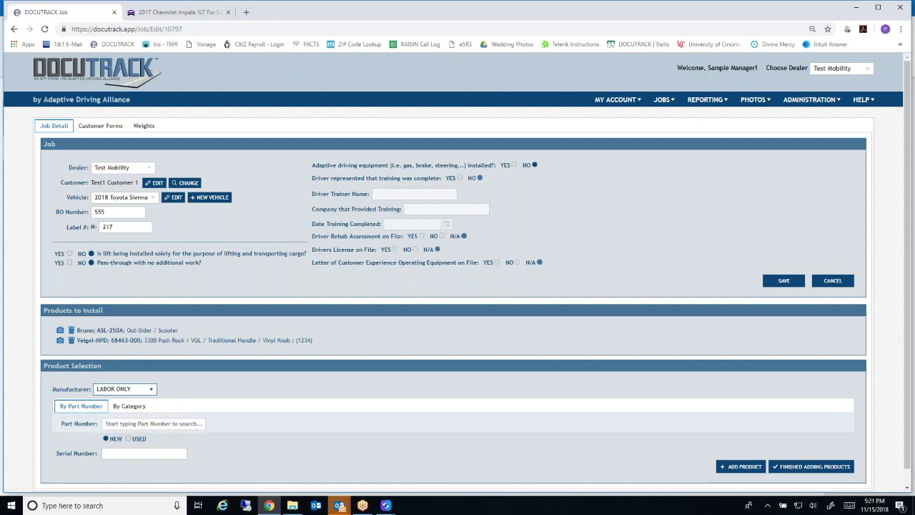
pyautogui.click(132, 423)
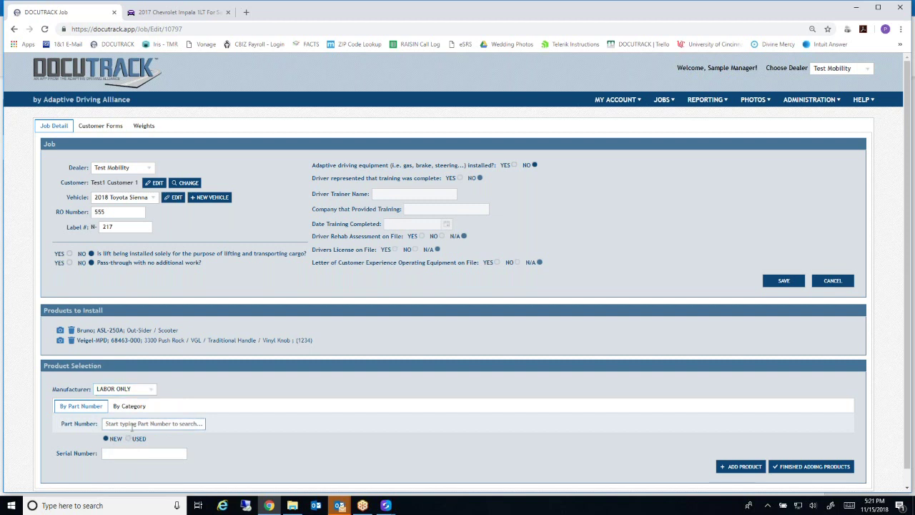
pyautogui.write('lab')
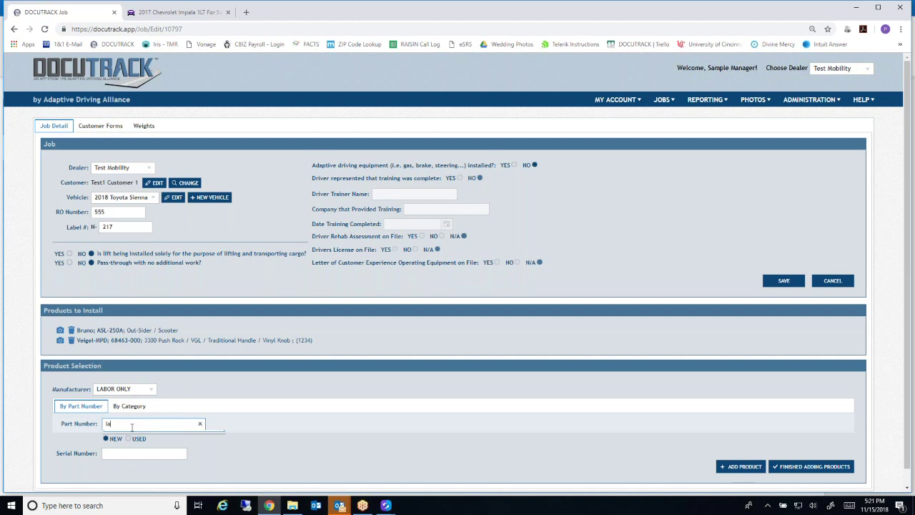
pyautogui.click(134, 436)
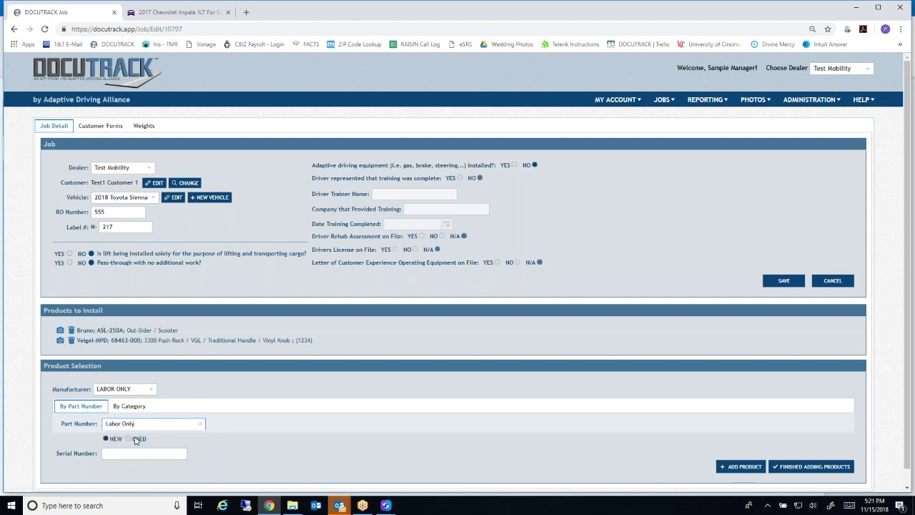
pyautogui.click(107, 454)
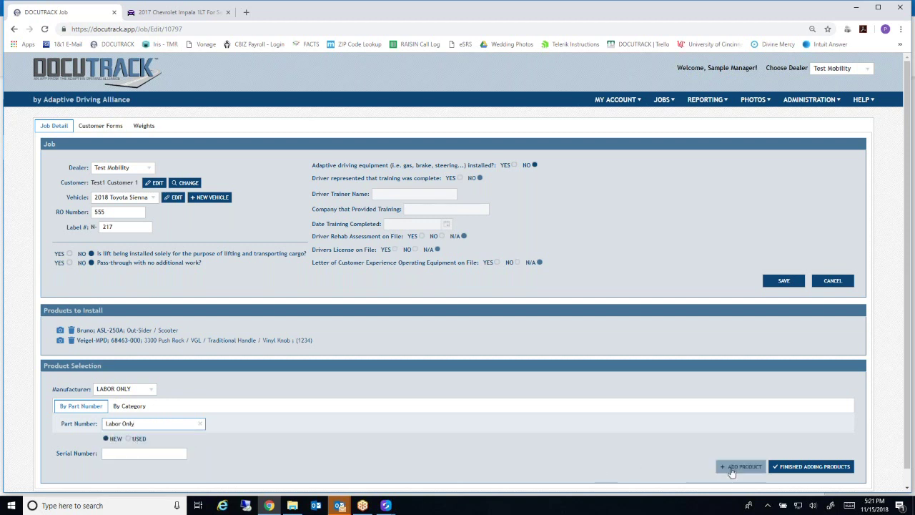
pyautogui.click(727, 466)
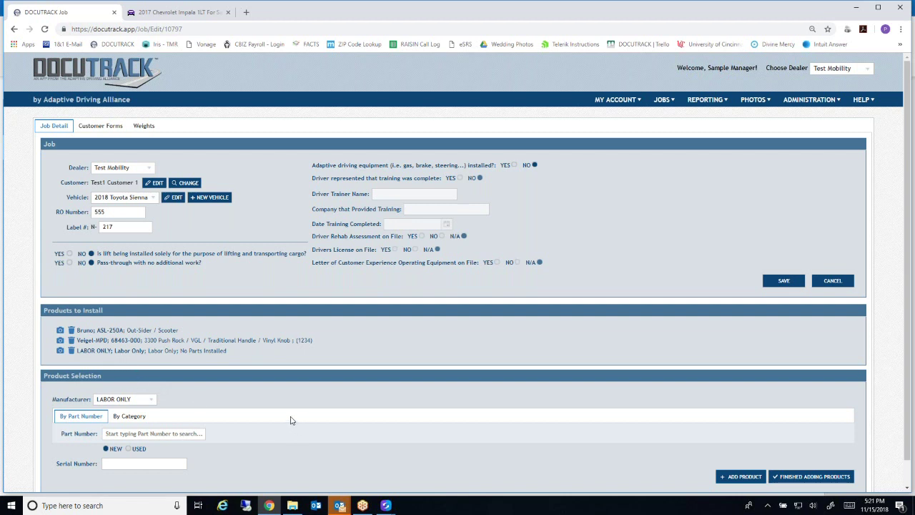
# Finish adding products and review the dashboard showing the RO 555 job and 33 labels on hand
pyautogui.click(815, 476)
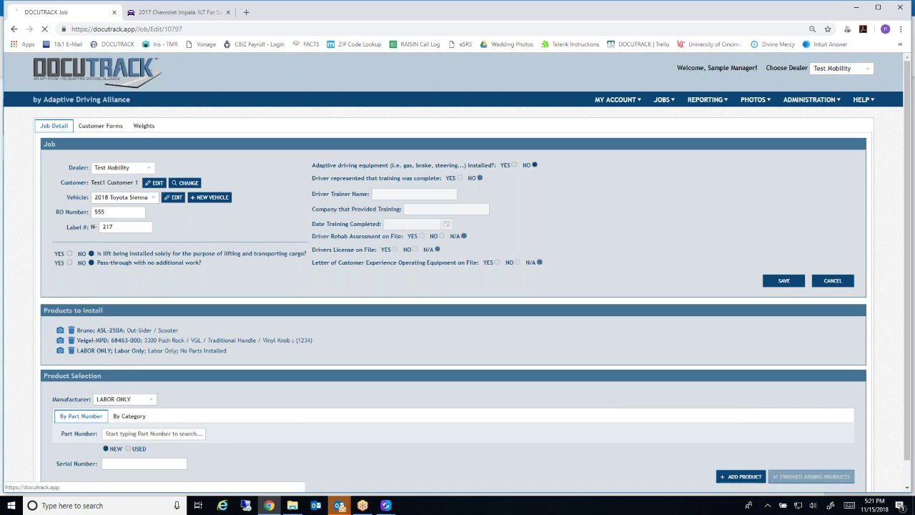
pyautogui.scroll(-1, 522, 362)
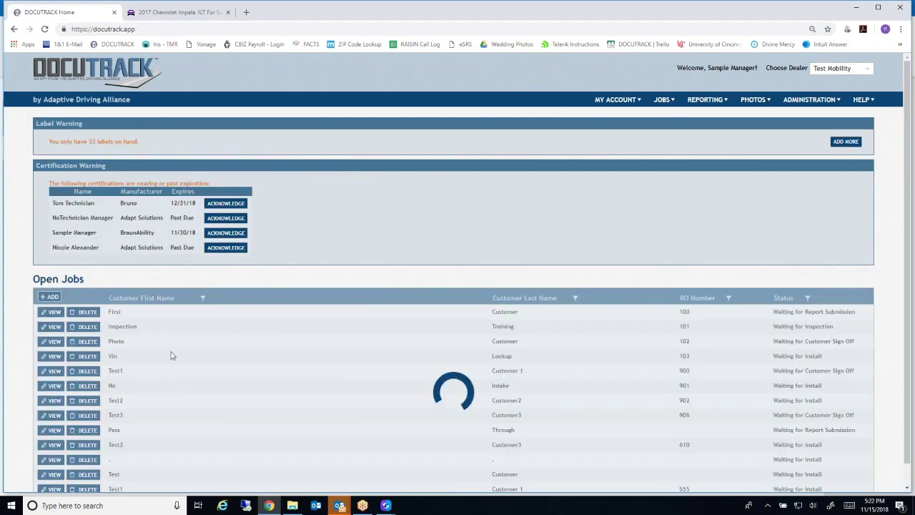
pyautogui.scroll(-1, 171, 353)
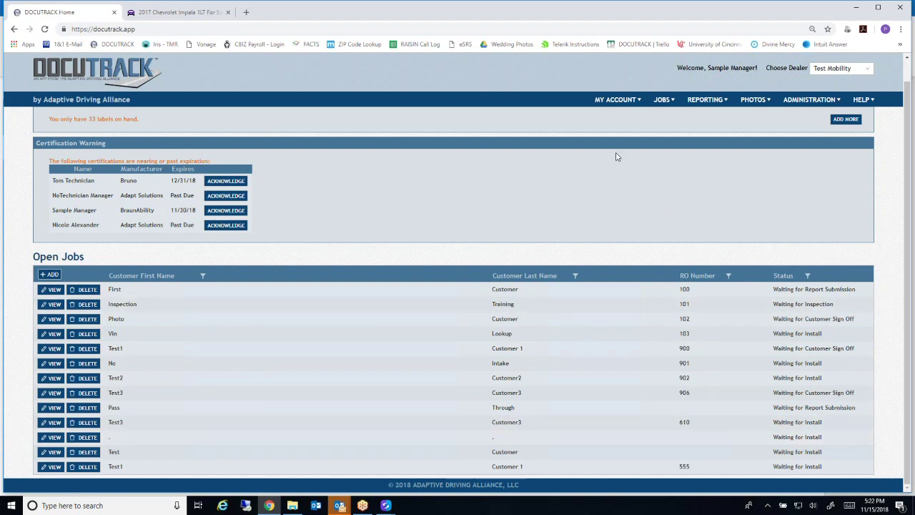
pyautogui.moveTo(630, 104)
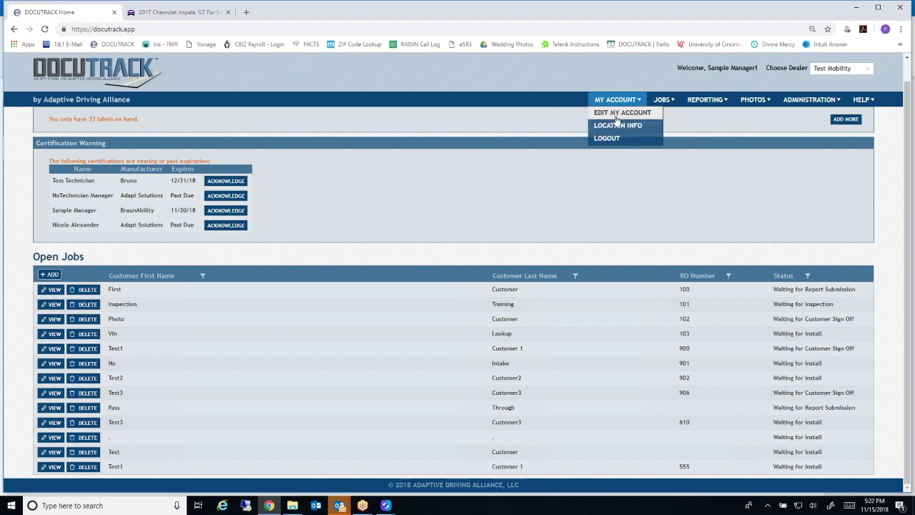
pyautogui.moveTo(661, 102)
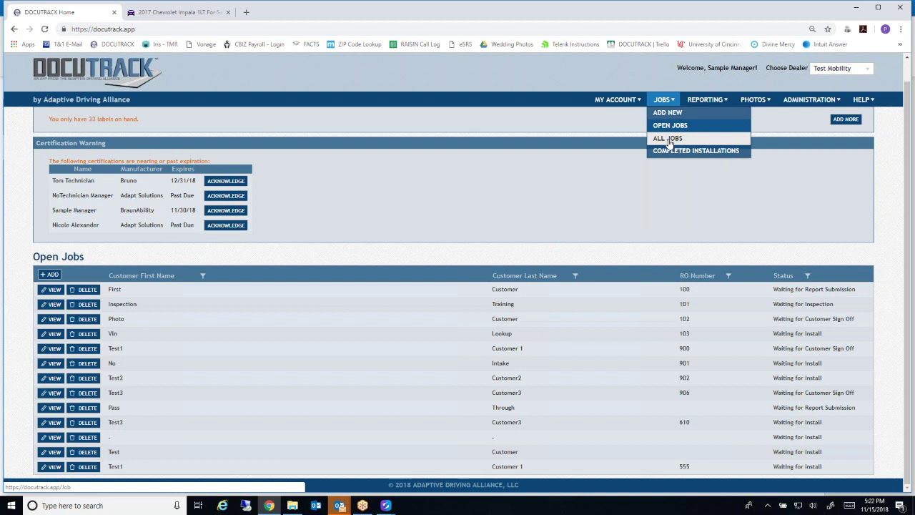
# Show all 18 jobs in the All Jobs list by clearing its Status filter
pyautogui.click(669, 139)
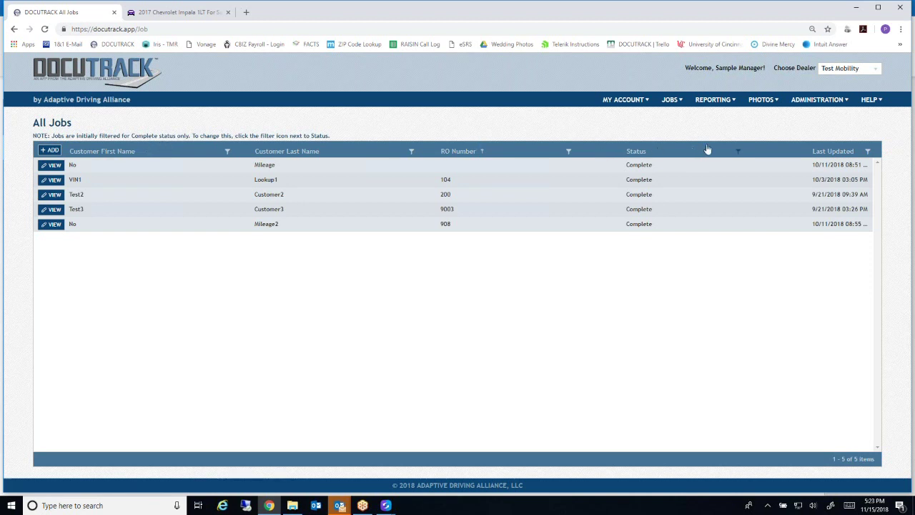
pyautogui.click(738, 151)
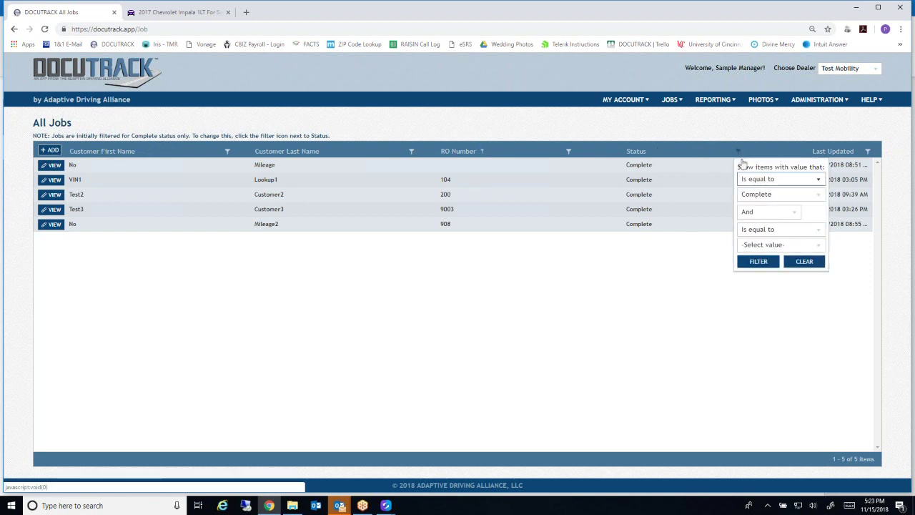
pyautogui.click(805, 261)
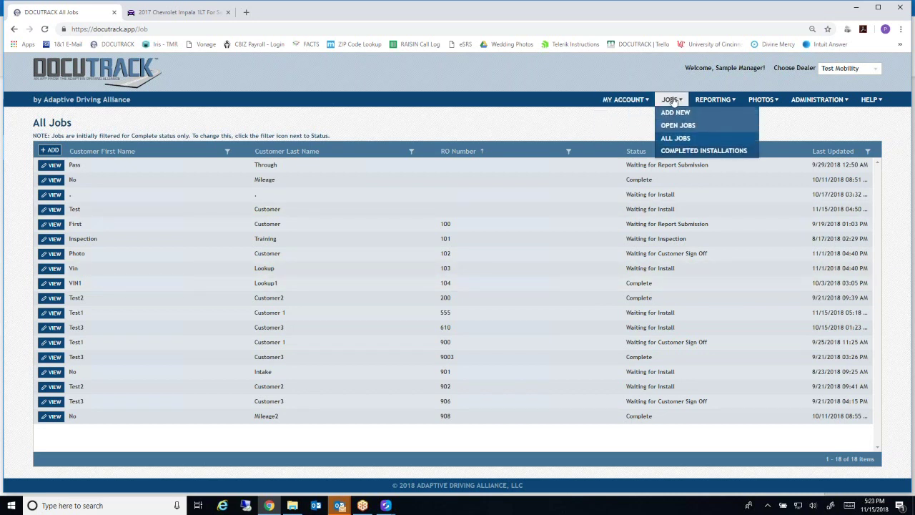
pyautogui.click(674, 154)
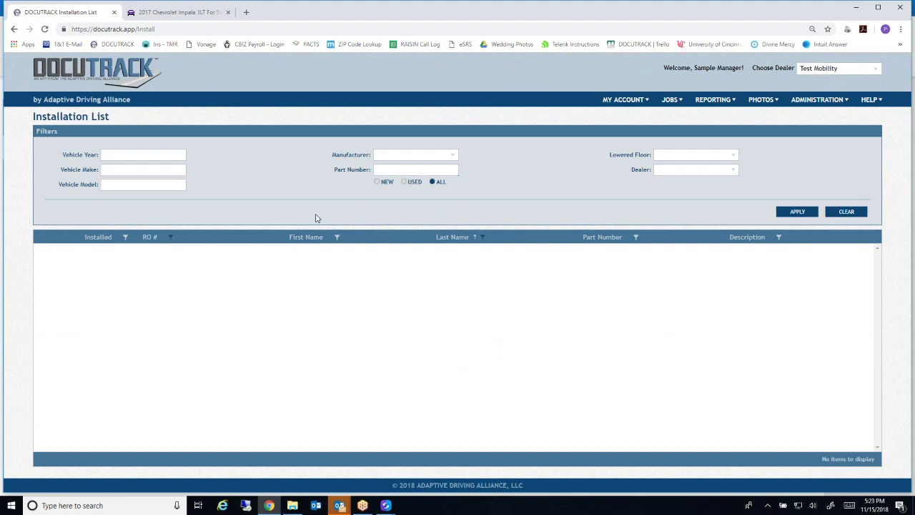
# Bring up the October 2018 Label Use Report for labels N-200 through N-214
pyautogui.click(717, 102)
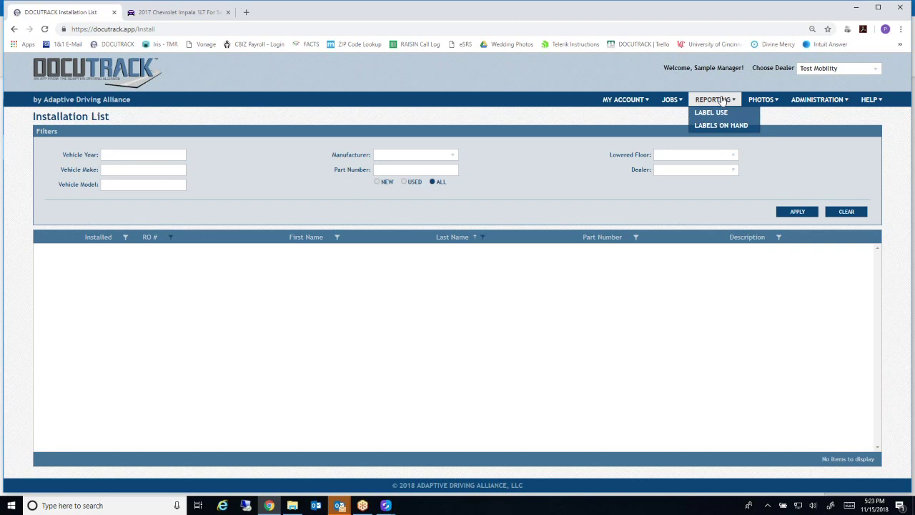
pyautogui.click(712, 113)
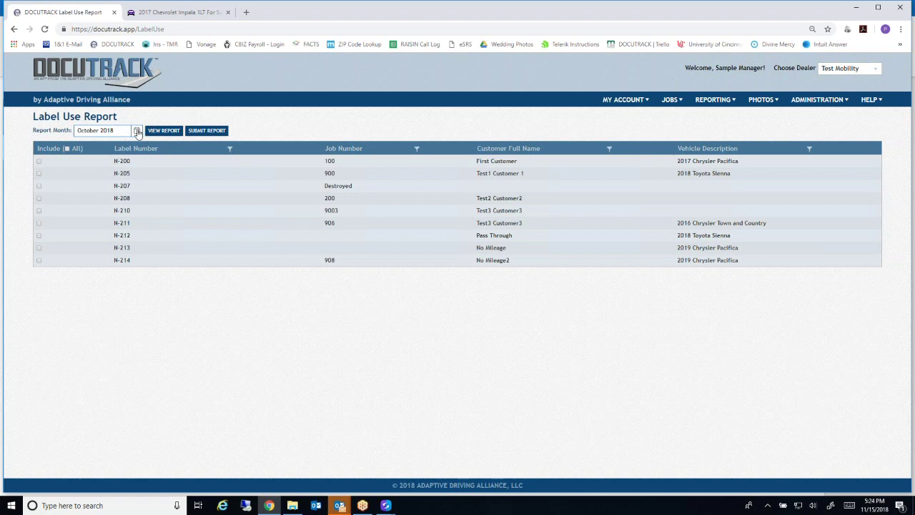
# Generate the October label use report with all labels included except N-214
pyautogui.click(136, 131)
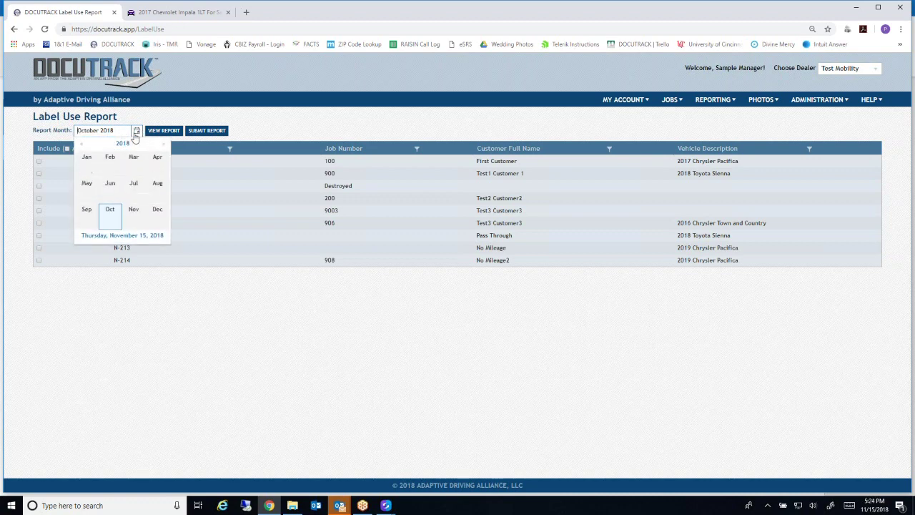
pyautogui.click(109, 210)
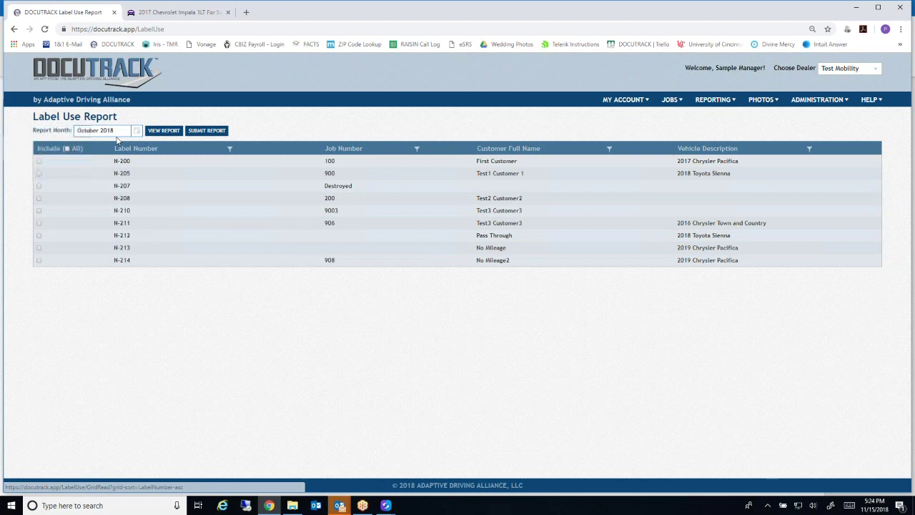
pyautogui.click(39, 161)
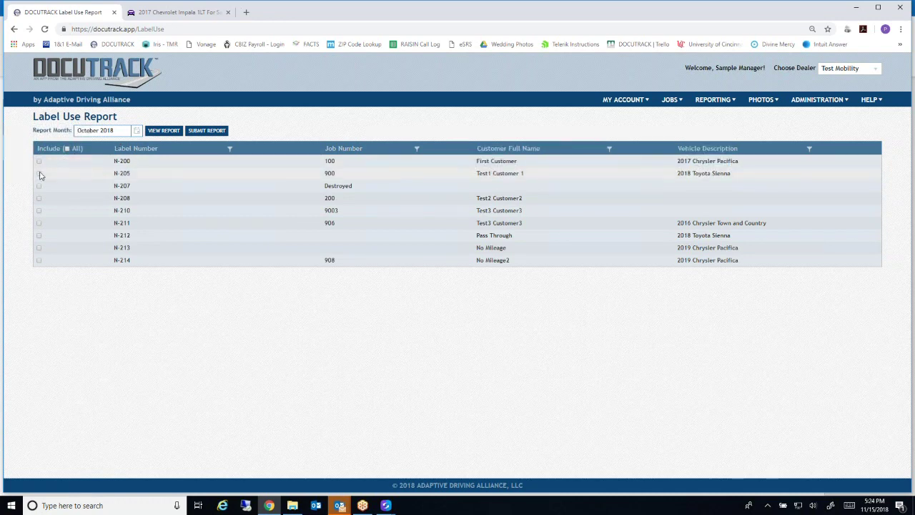
pyautogui.click(39, 173)
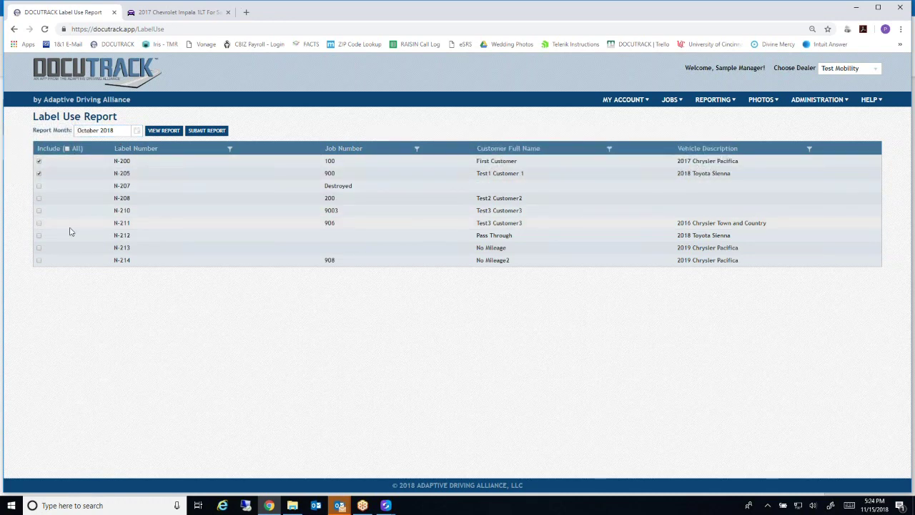
pyautogui.click(67, 149)
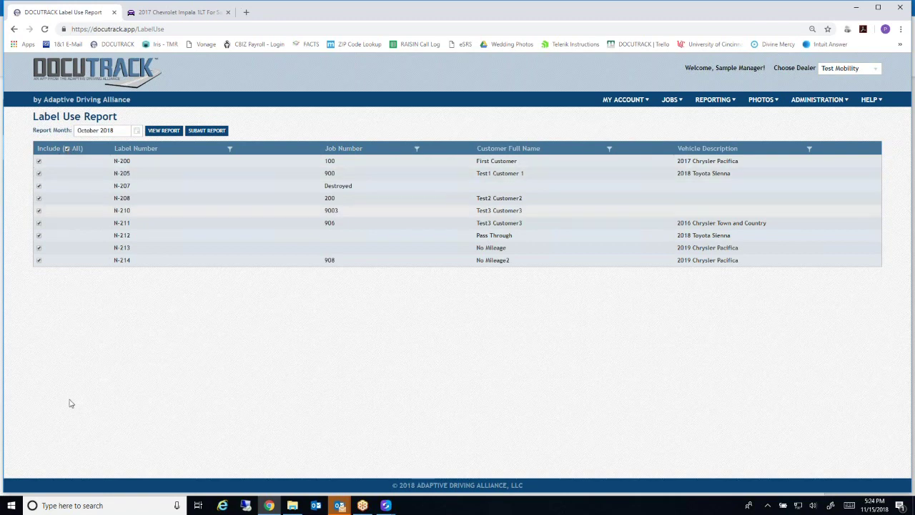
pyautogui.click(39, 261)
pyautogui.click(164, 132)
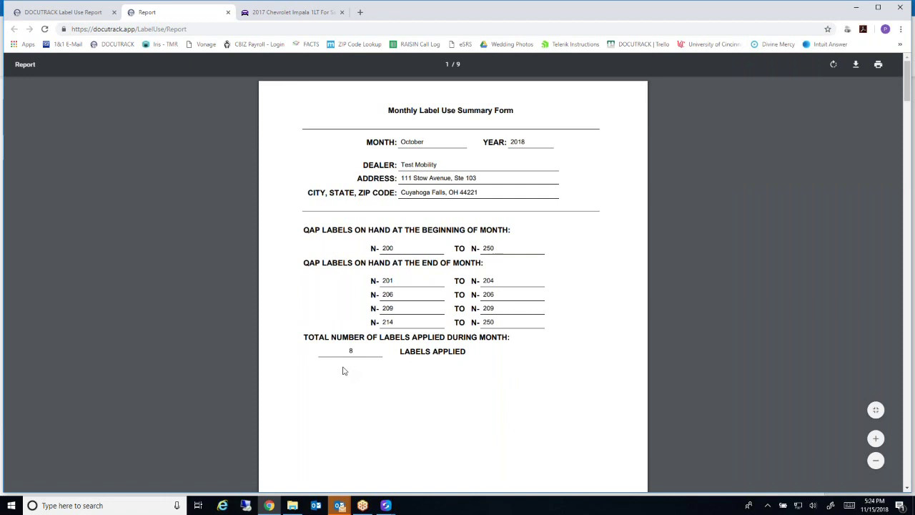
# Review the report's label log and QAP form pages, then close the Report tab
pyautogui.scroll(-10, 343, 370)
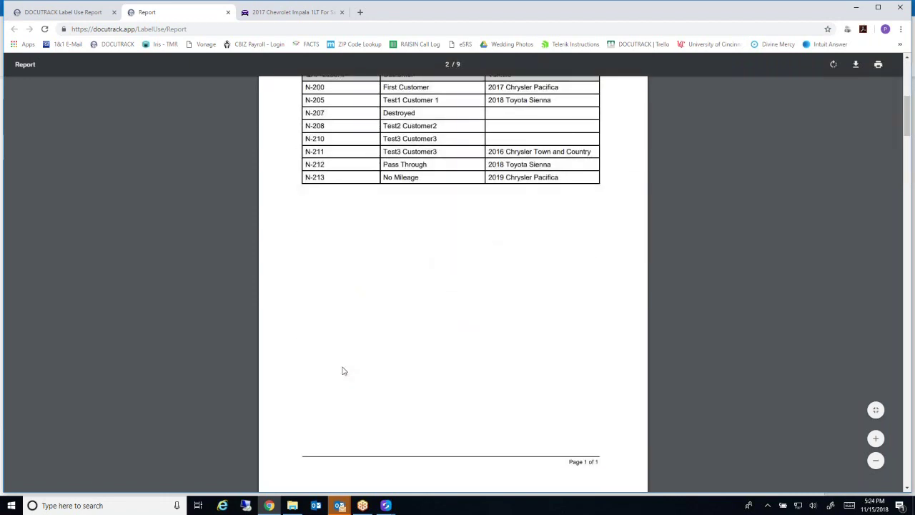
pyautogui.scroll(-5, 342, 370)
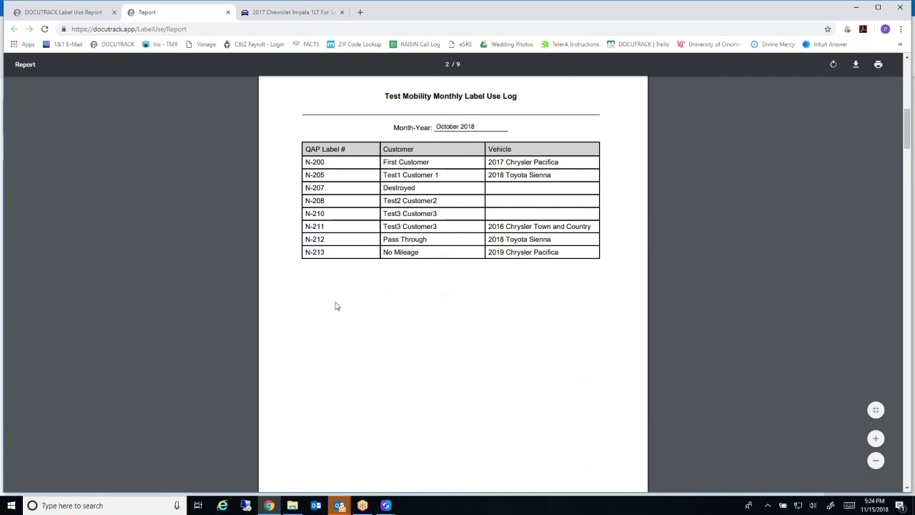
pyautogui.scroll(-7, 336, 306)
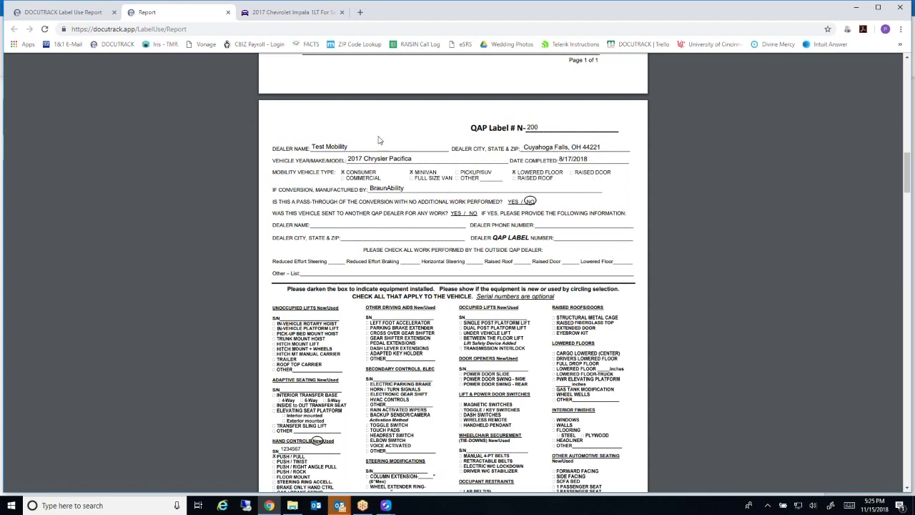
pyautogui.scroll(-4, 329, 287)
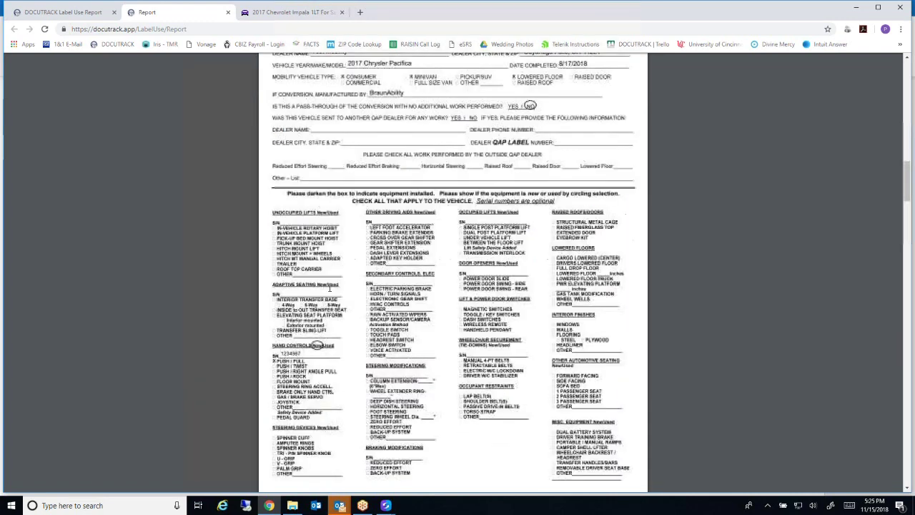
pyautogui.scroll(1, 270, 219)
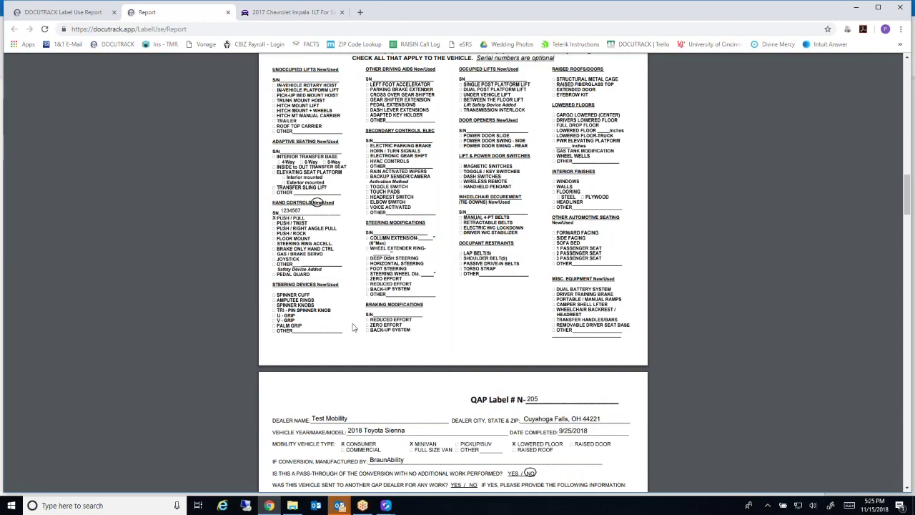
pyautogui.scroll(-20, 344, 326)
pyautogui.scroll(-20, 344, 326)
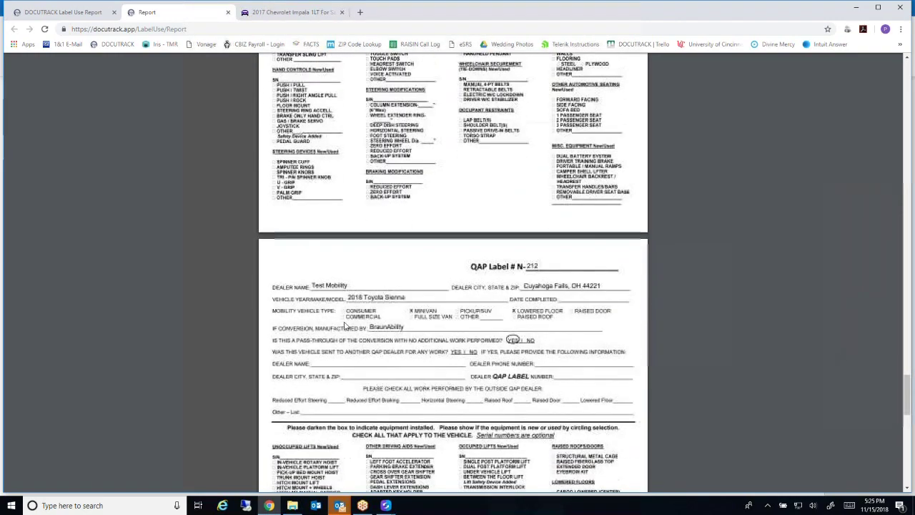
pyautogui.scroll(-8, 344, 326)
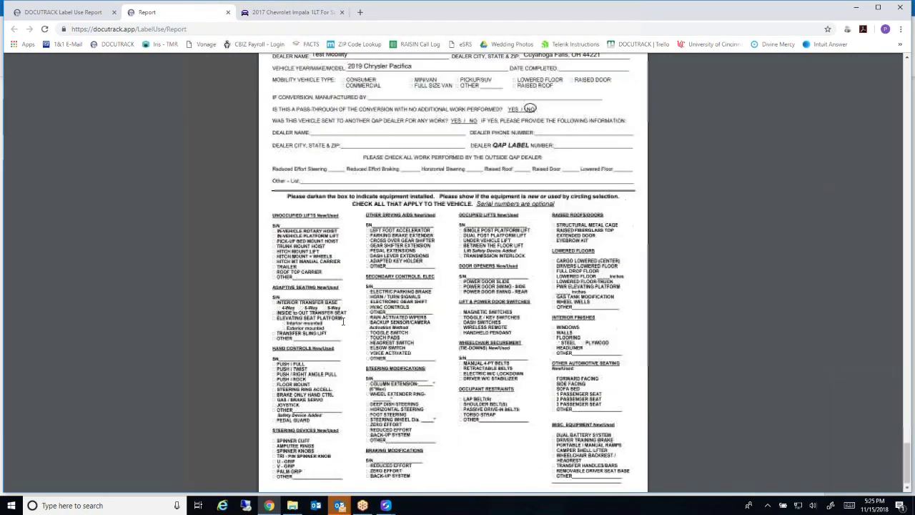
pyautogui.scroll(20, 344, 321)
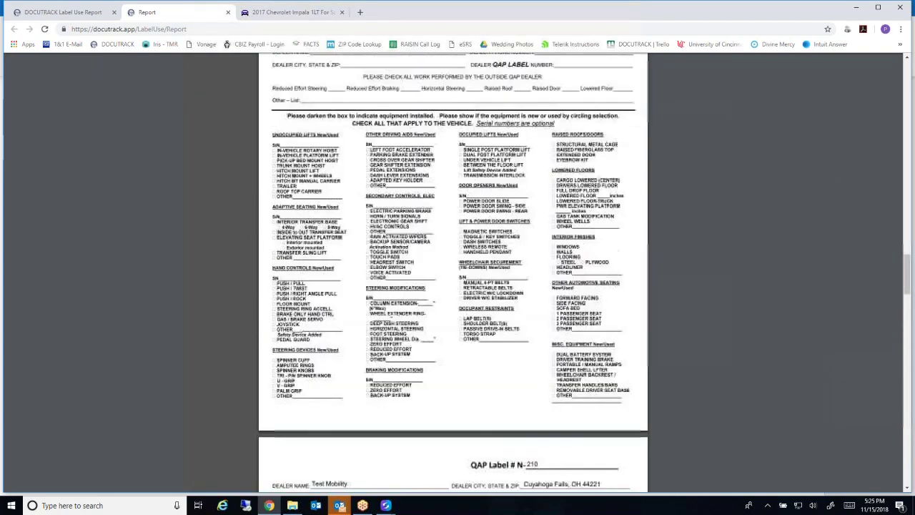
pyautogui.scroll(15, 330, 311)
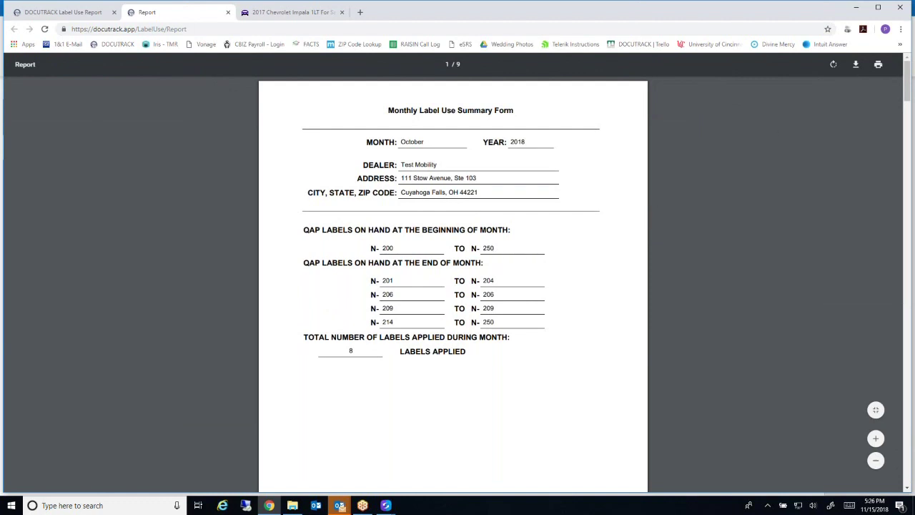
pyautogui.click(229, 14)
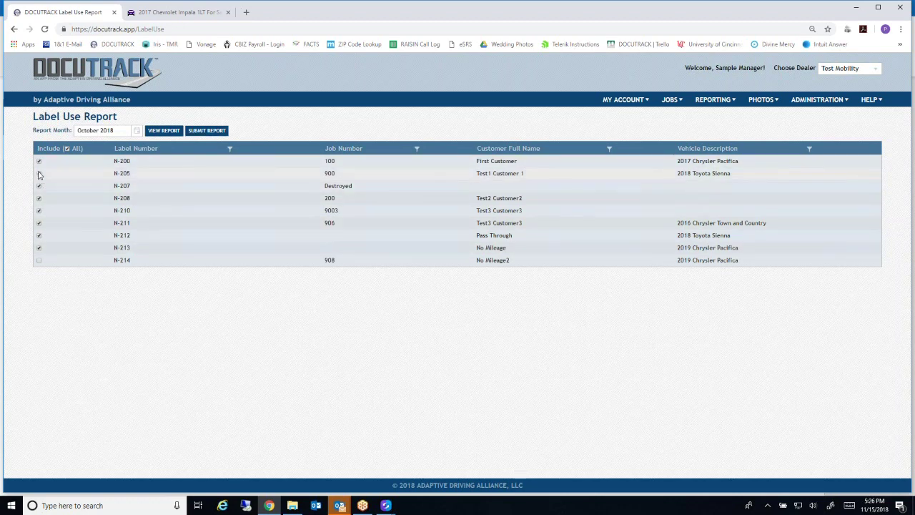
# Submit the October 2018 report with only N-200, N-205 and N-207 included
pyautogui.click(66, 148)
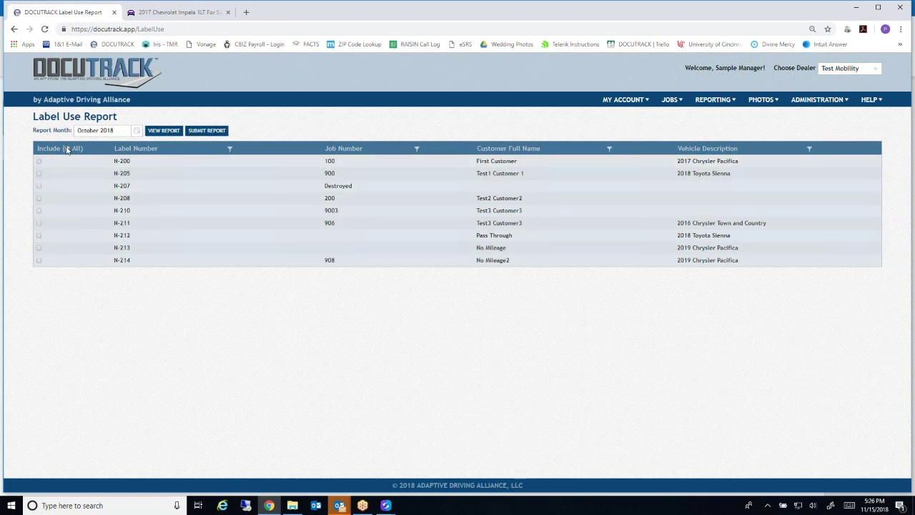
pyautogui.click(39, 162)
pyautogui.click(39, 174)
pyautogui.click(39, 187)
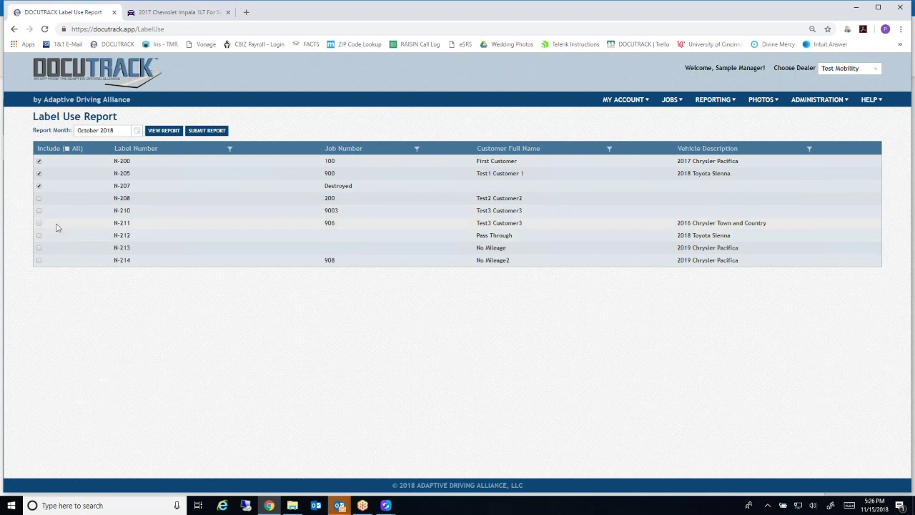
pyautogui.click(205, 131)
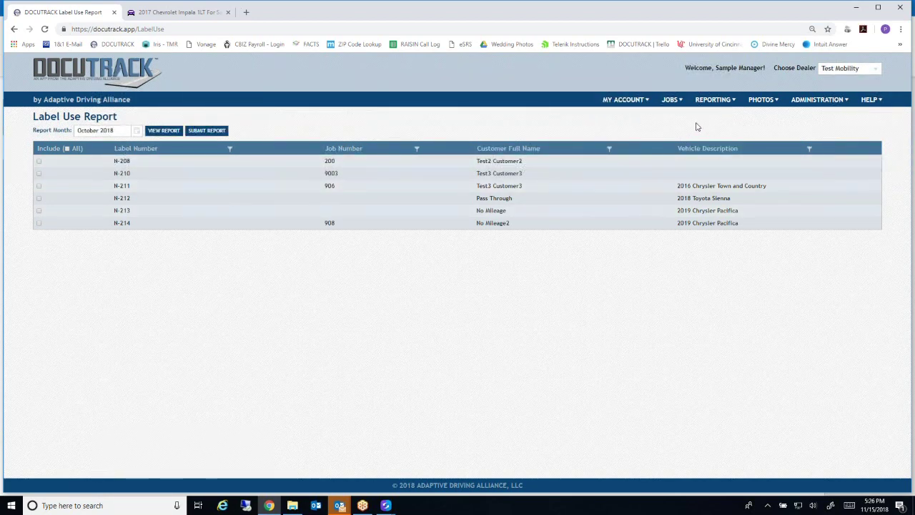
# Show the Labels On Hand list, cancelling the Receive New Labels dialog without adding any
pyautogui.moveTo(711, 105)
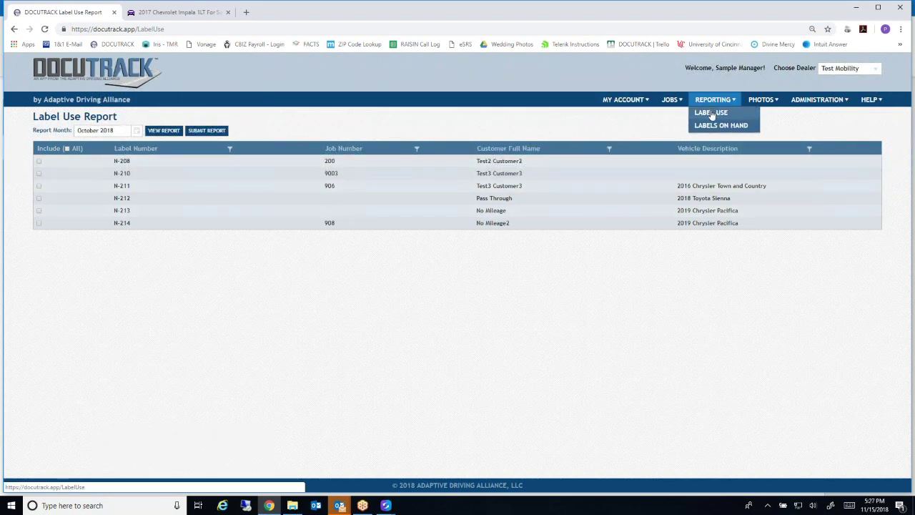
pyautogui.click(705, 125)
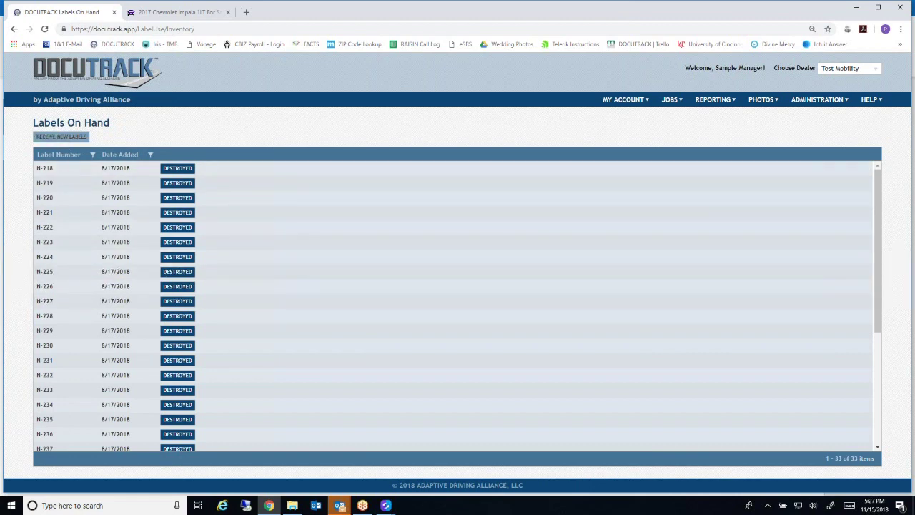
pyautogui.click(68, 137)
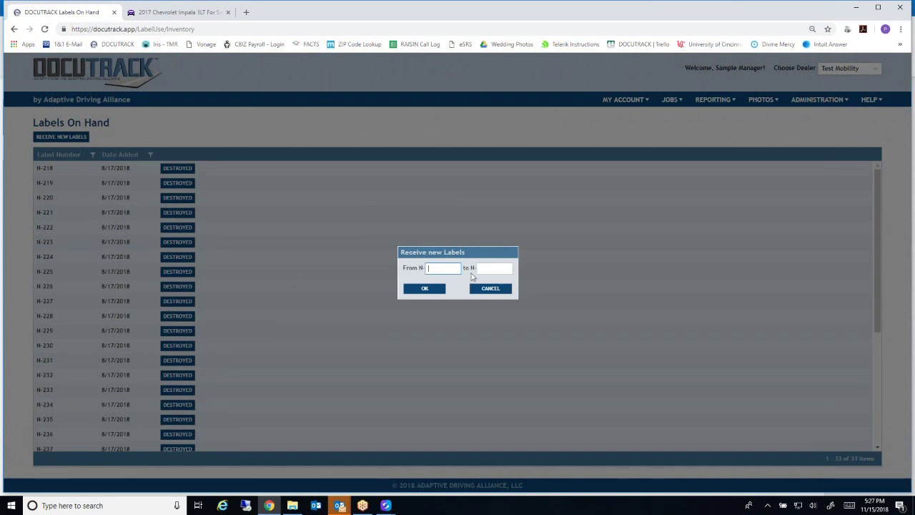
pyautogui.click(495, 268)
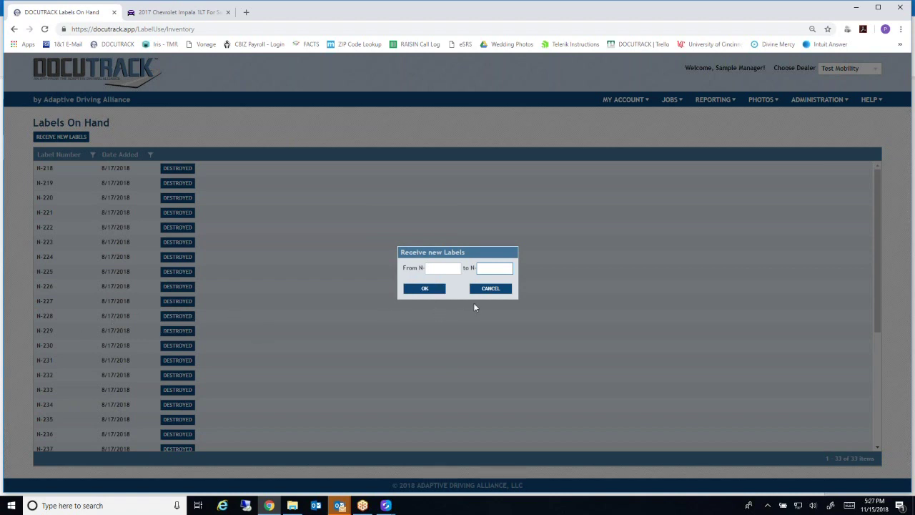
pyautogui.click(490, 288)
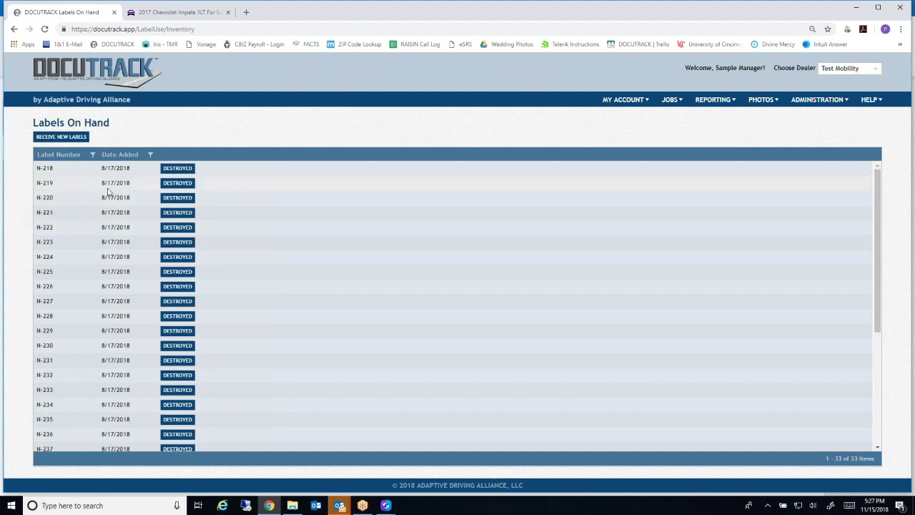
# Mark label N-218 as destroyed and return to the Label Use Report
pyautogui.click(179, 170)
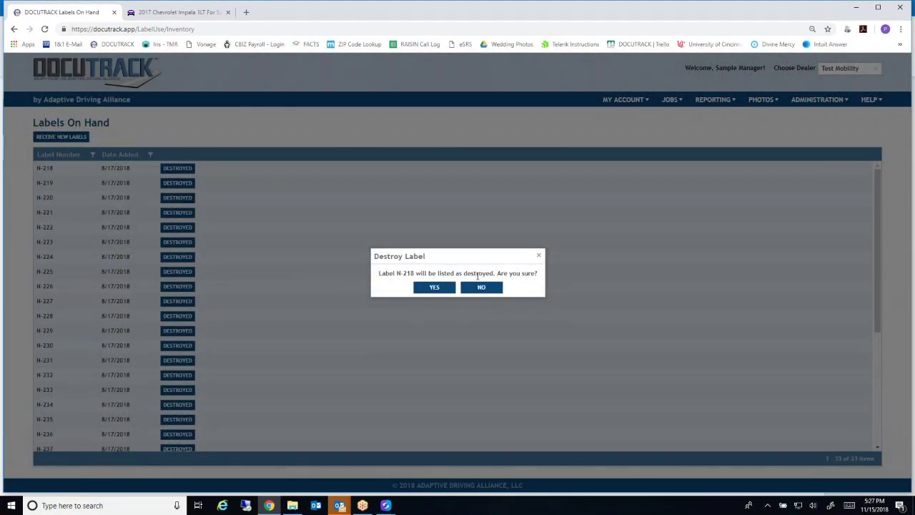
pyautogui.click(441, 287)
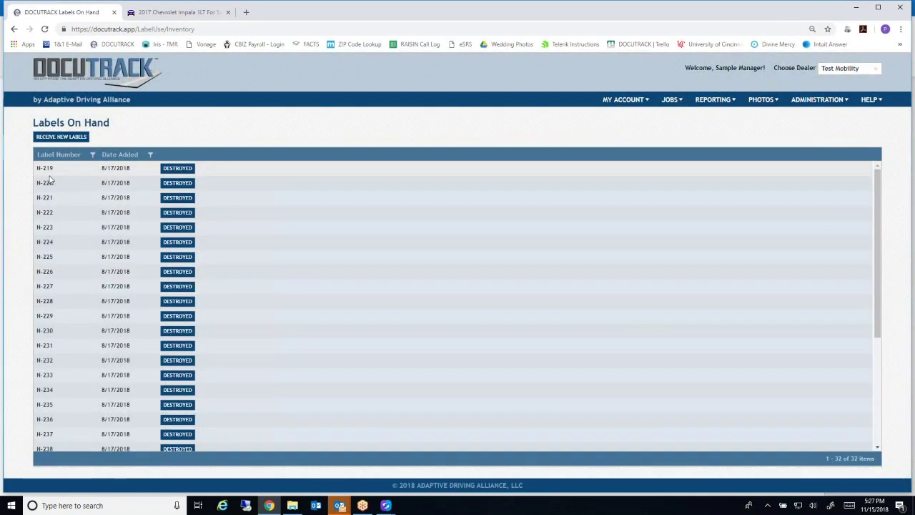
pyautogui.moveTo(702, 103)
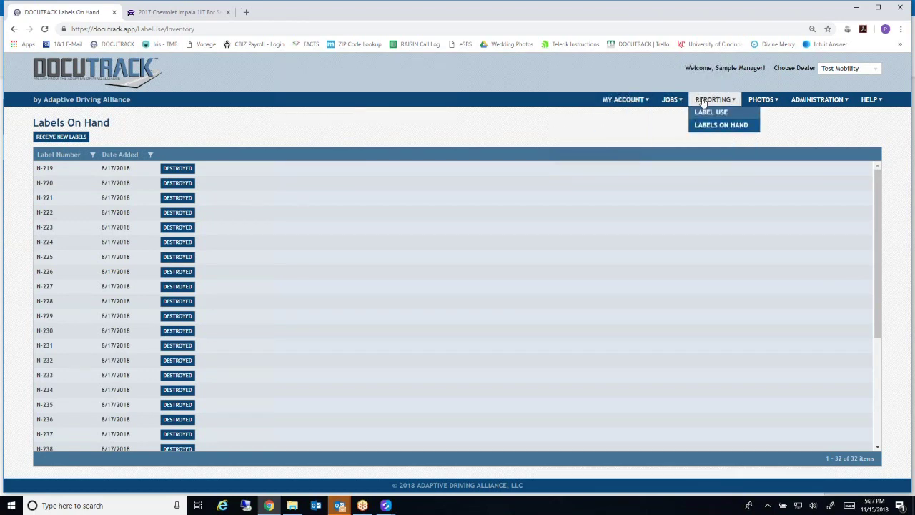
pyautogui.click(706, 113)
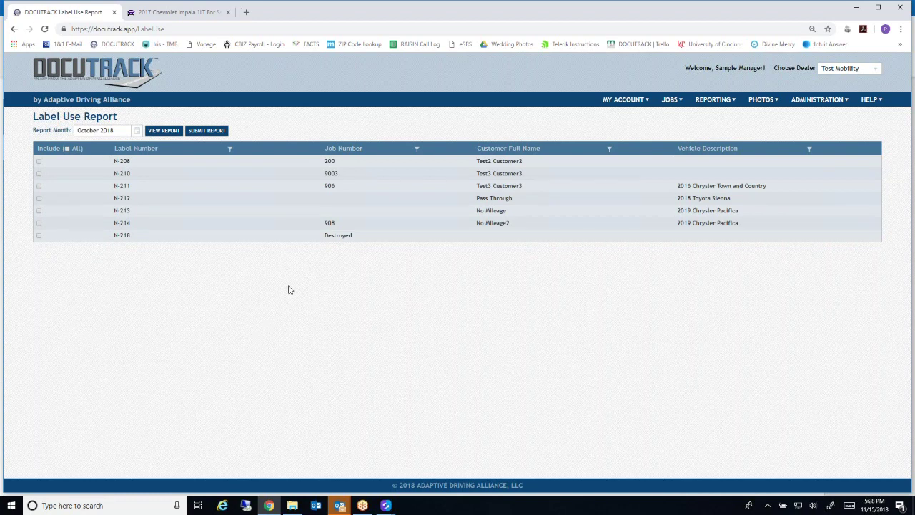
# Reopen the Labels On Hand list from the Reporting menu
pyautogui.moveTo(667, 105)
pyautogui.moveTo(708, 104)
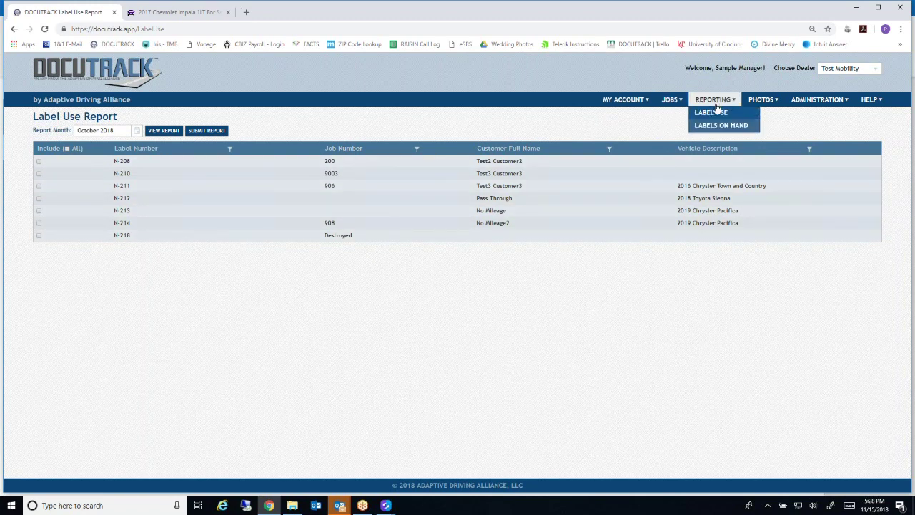
pyautogui.click(711, 125)
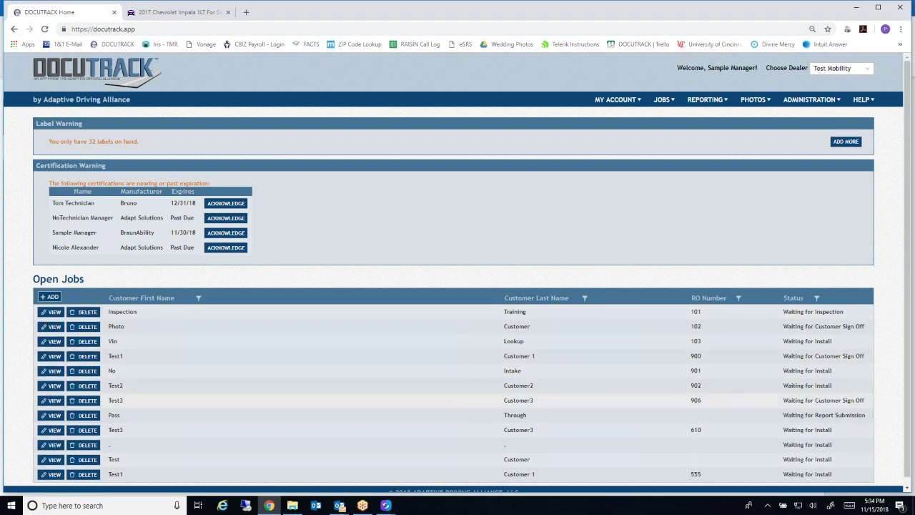
# Show the Test2 Customer2 job's Weights tab and start at the GAWR Rear field
pyautogui.click(52, 386)
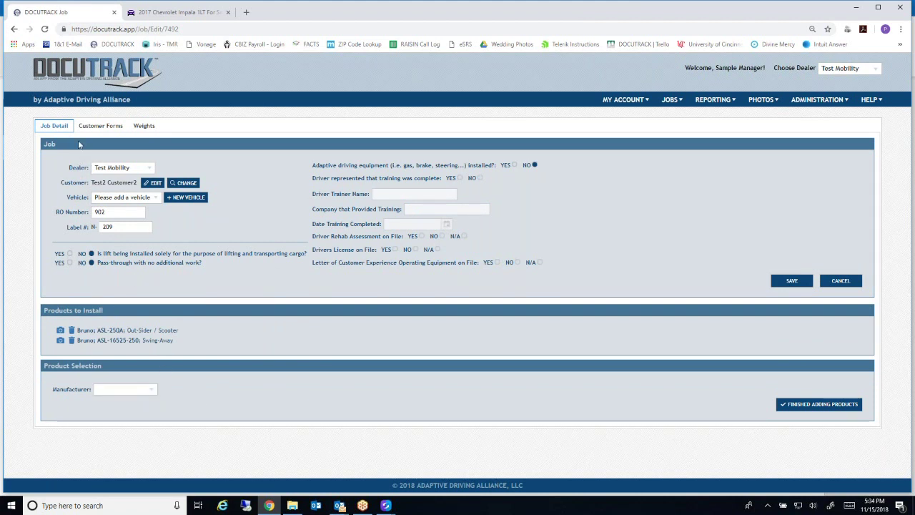
pyautogui.click(143, 128)
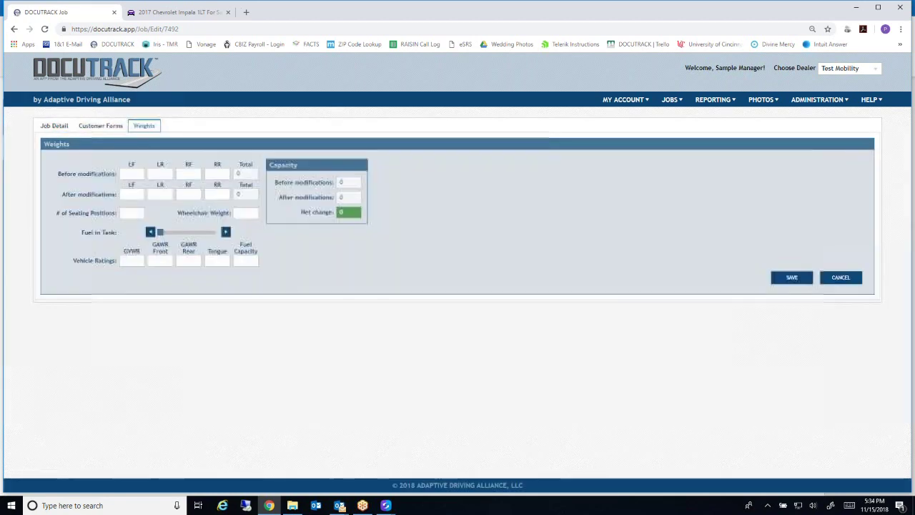
pyautogui.click(200, 262)
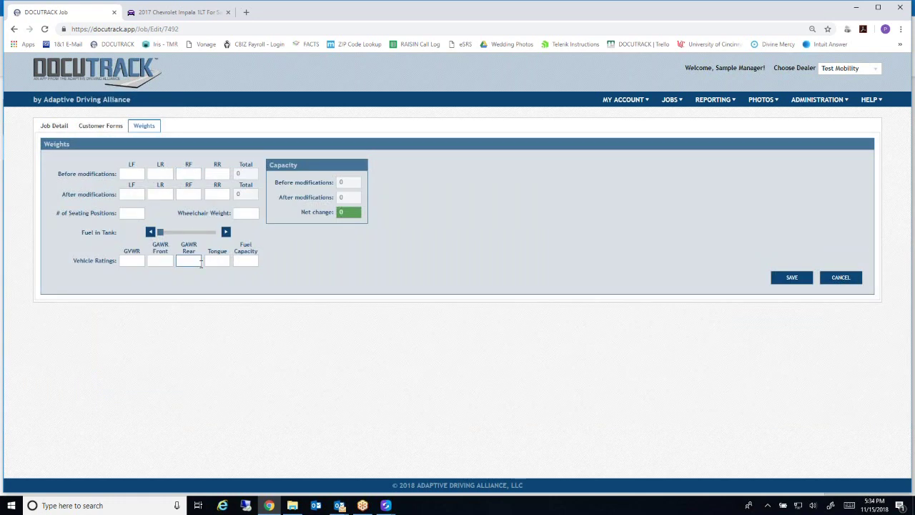
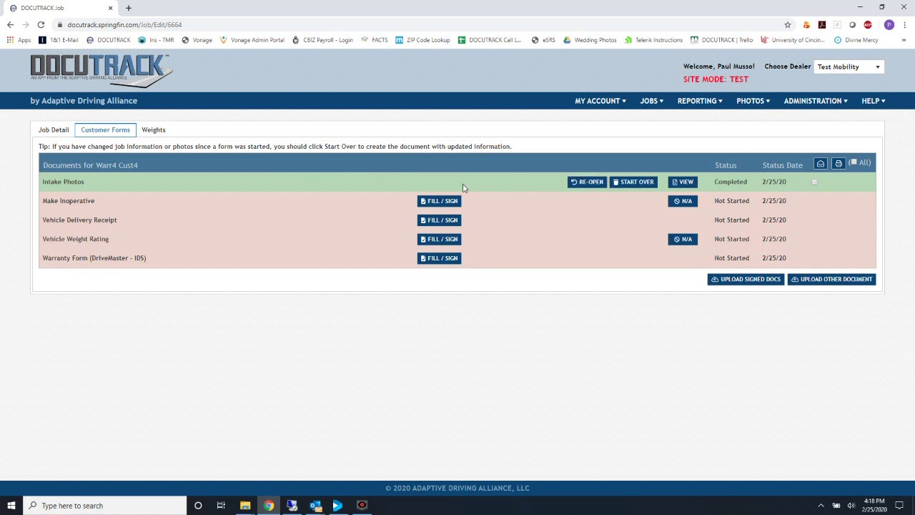
# Open the Make Inoperative disclosure form from its FILL / SIGN button on Customer Forms
pyautogui.click(437, 203)
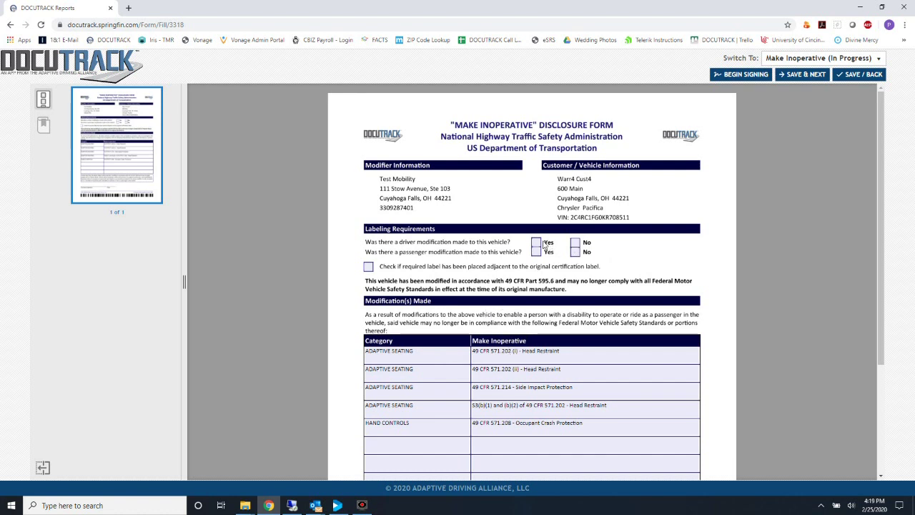
# Answer No for driver modification and Yes for passenger modification
pyautogui.click(575, 244)
pyautogui.click(537, 252)
pyautogui.scroll(-2, 484, 359)
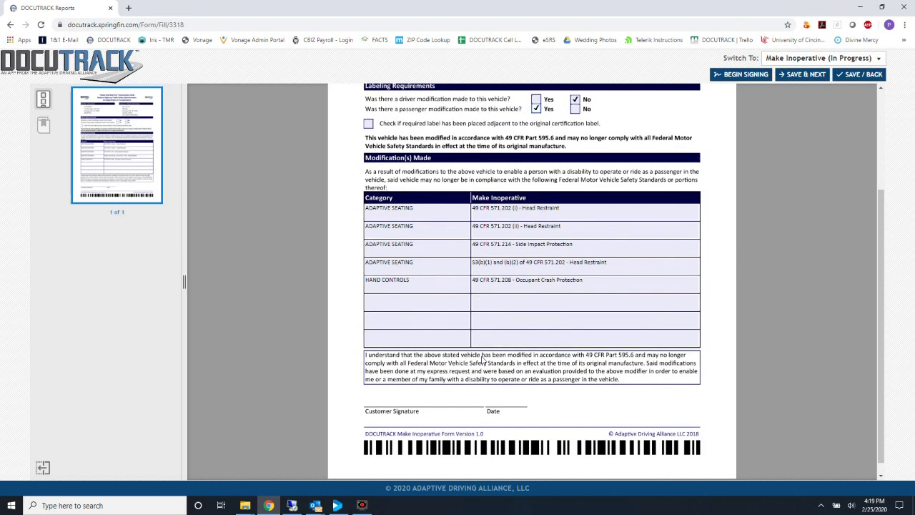
pyautogui.scroll(2, 484, 359)
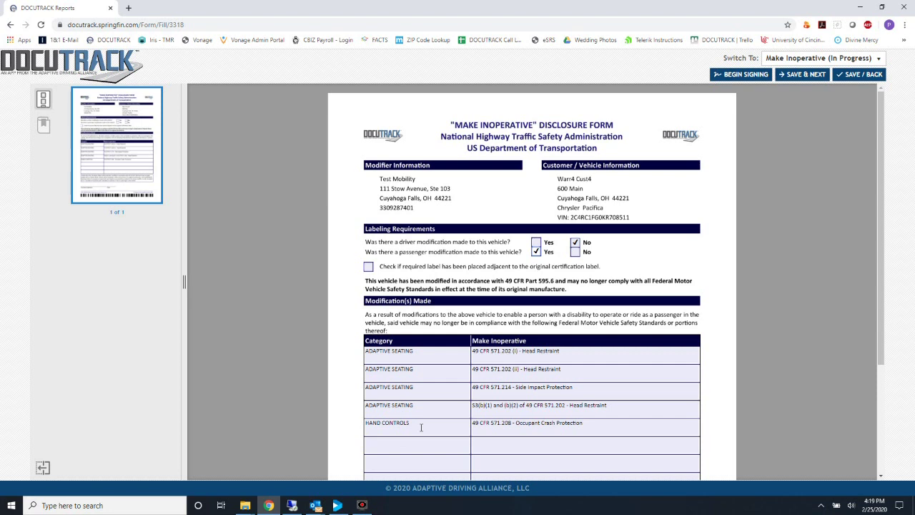
pyautogui.moveTo(421, 426); pyautogui.dragTo(347, 424)
pyautogui.press('BackSpace')
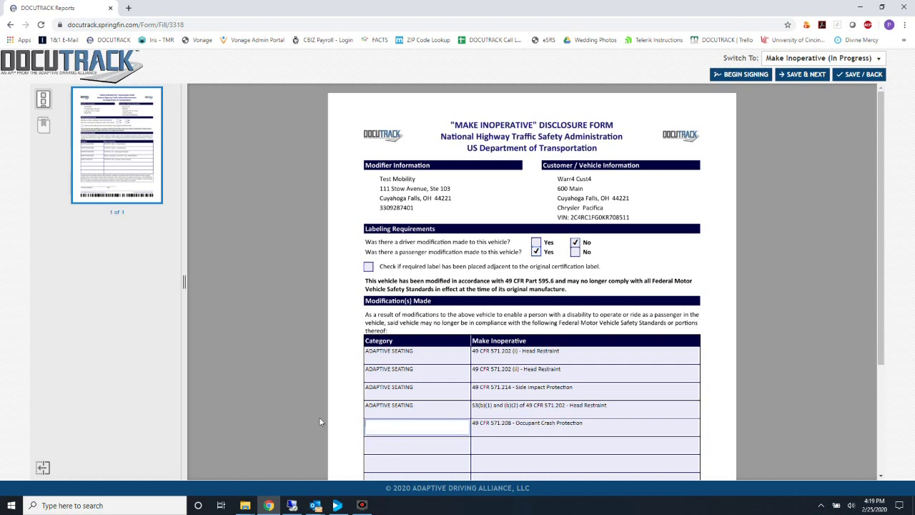
pyautogui.moveTo(586, 429); pyautogui.dragTo(429, 423)
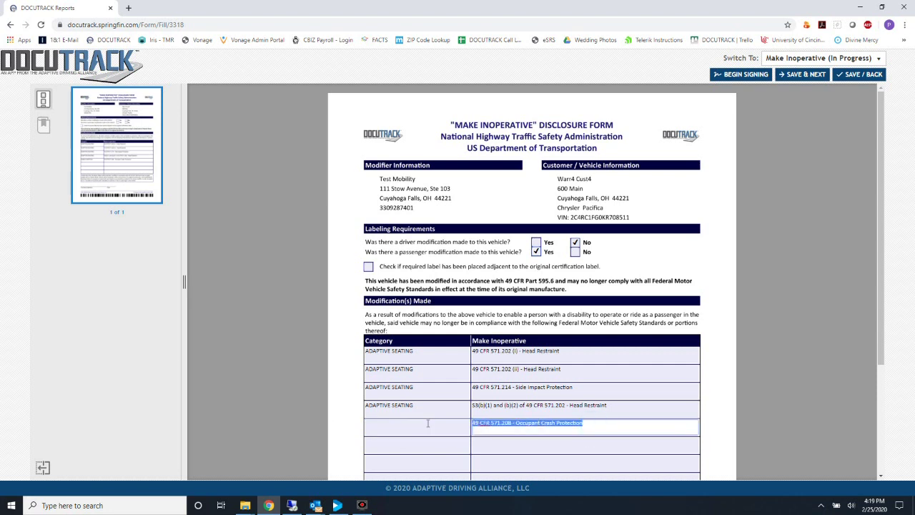
pyautogui.press('BackSpace')
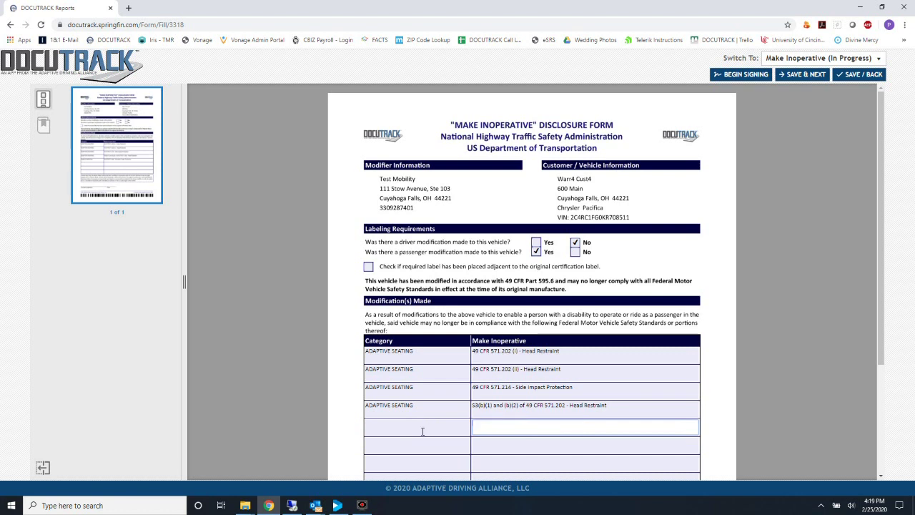
pyautogui.click(422, 429)
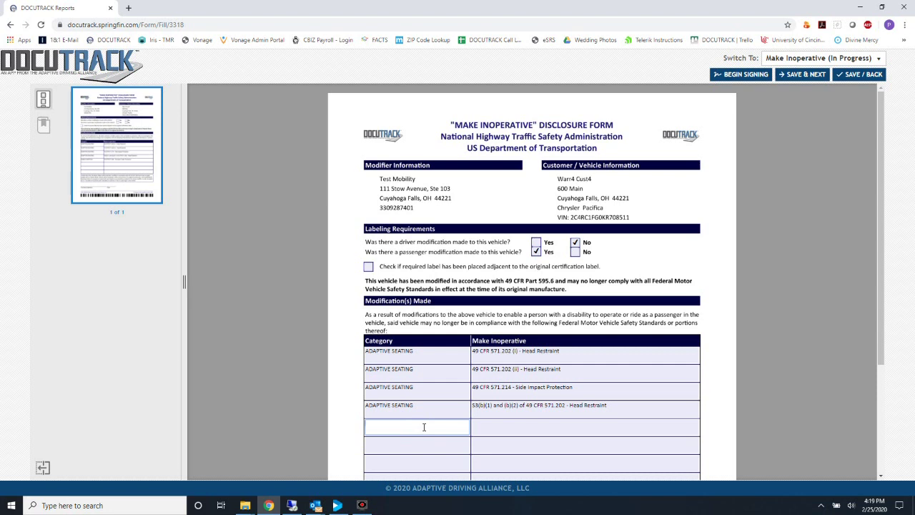
pyautogui.write('Hand Controls')
pyautogui.press('Tab')
pyautogui.write('49 CFR 30948570394')
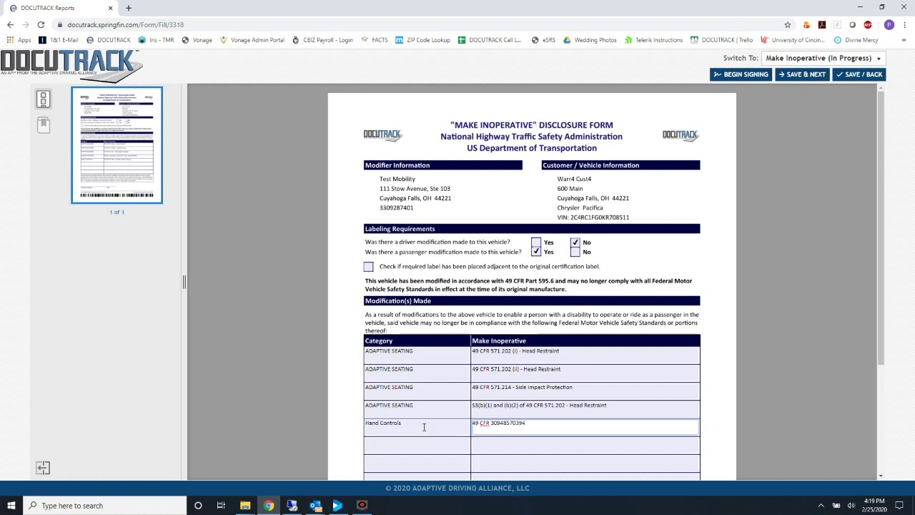
pyautogui.scroll(-2, 424, 427)
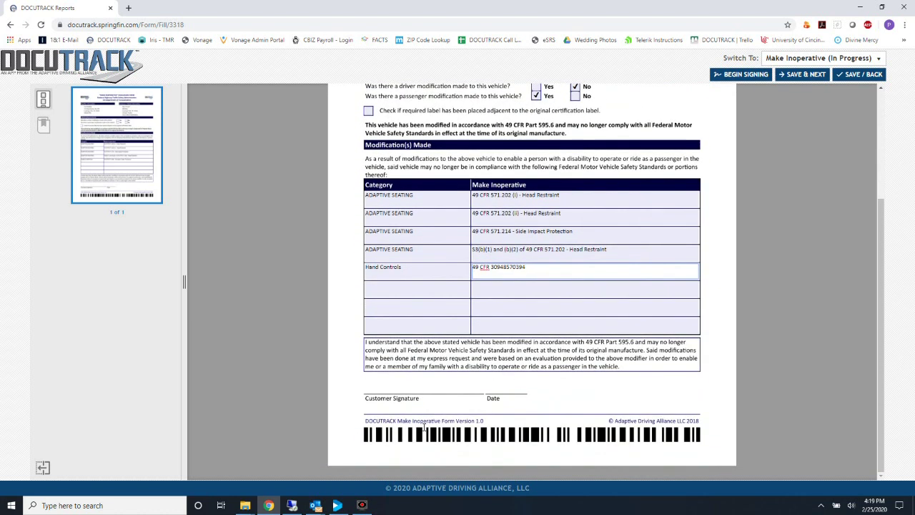
pyautogui.scroll(2, 423, 431)
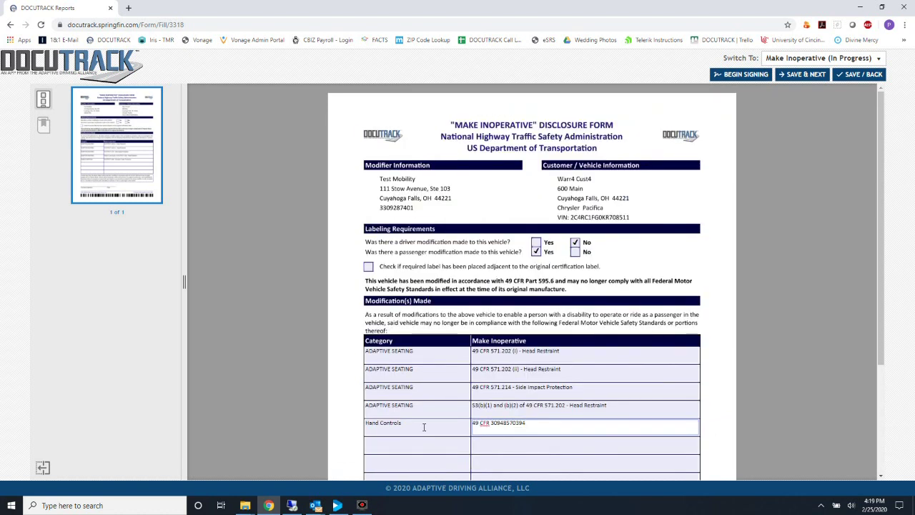
# On the Vehicle Delivery Receipt, tick Yes for Keys, Remotes, O.E.M. Manuals and Vehicle Familiarization
pyautogui.click(803, 75)
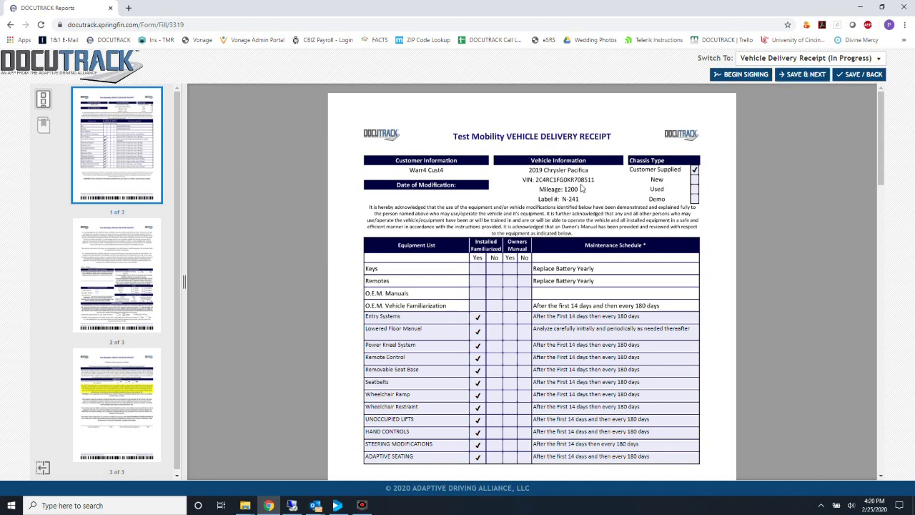
pyautogui.click(478, 268)
pyautogui.click(477, 280)
pyautogui.click(477, 293)
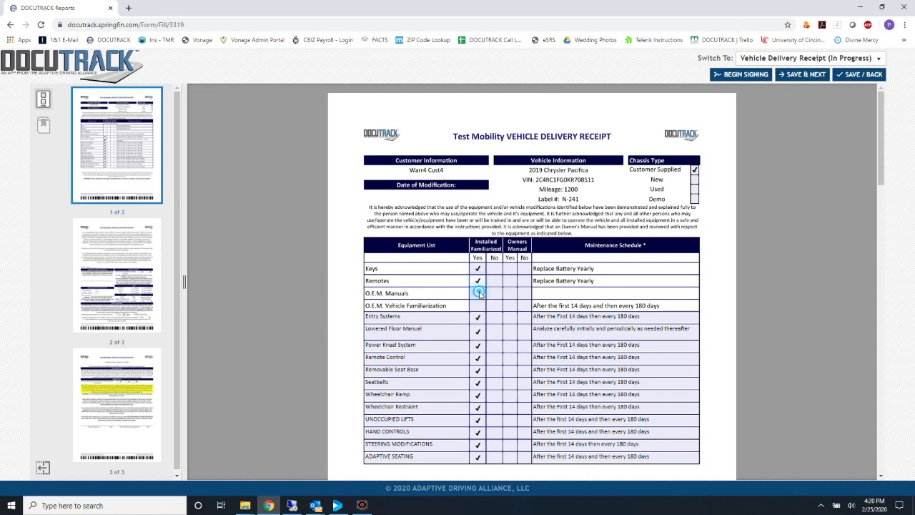
pyautogui.click(505, 305)
pyautogui.scroll(-4, 505, 307)
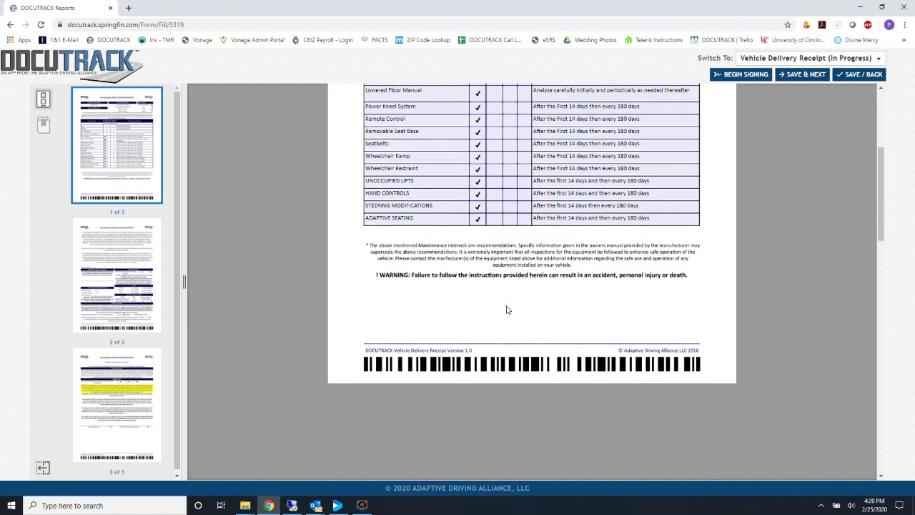
pyautogui.scroll(-1, 506, 308)
pyautogui.scroll(-4, 506, 308)
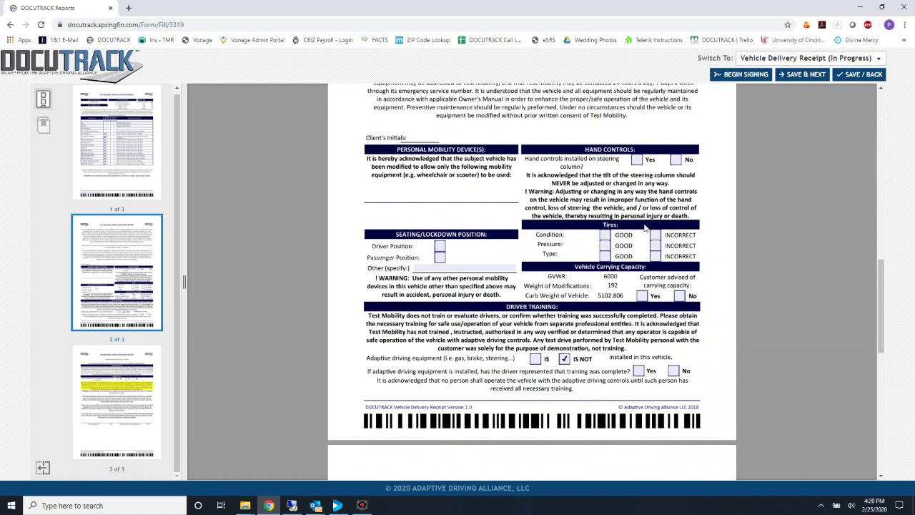
# Answer No for steering-column hand controls and rate tire condition, pressure and type GOOD
pyautogui.click(675, 161)
pyautogui.click(605, 234)
pyautogui.click(604, 245)
pyautogui.click(605, 256)
pyautogui.scroll(-3, 637, 309)
pyautogui.scroll(-5, 636, 309)
pyautogui.scroll(15, 636, 309)
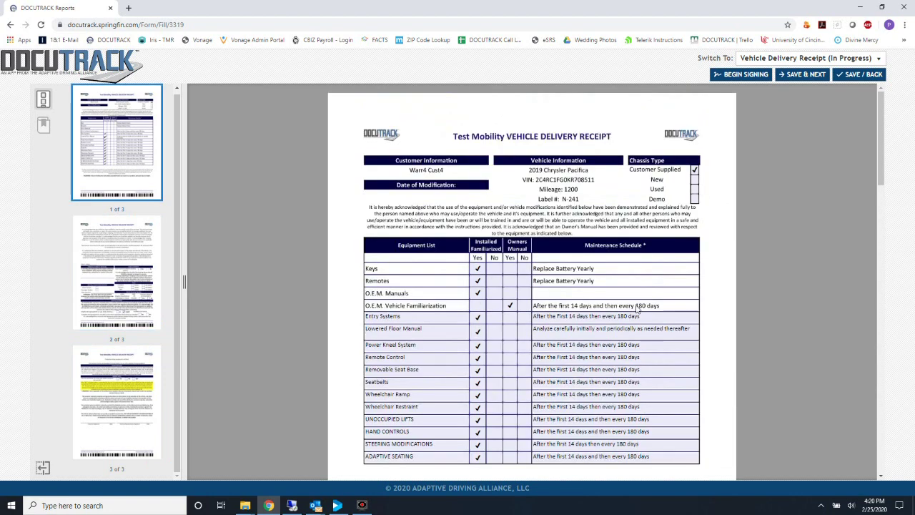
# Save the Delivery Receipt and continue to the Vehicle Weight Rating form
pyautogui.click(800, 78)
pyautogui.click(870, 60)
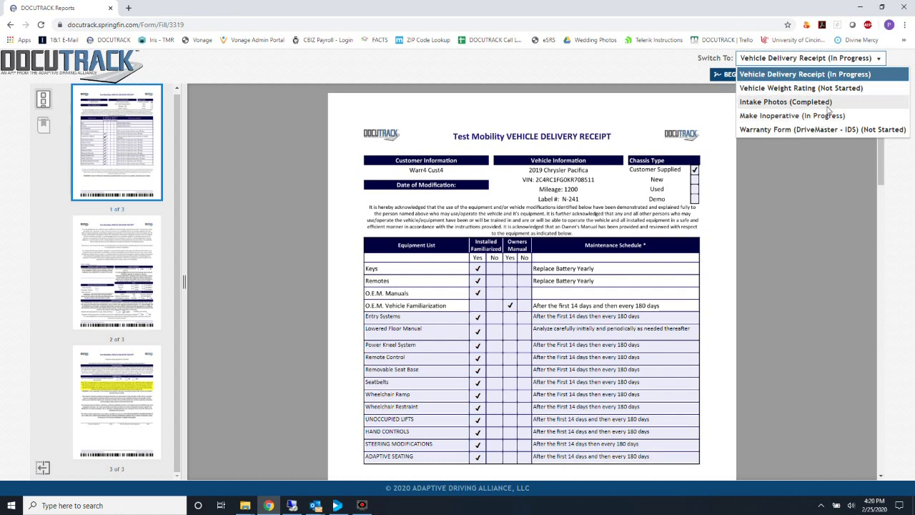
pyautogui.click(835, 61)
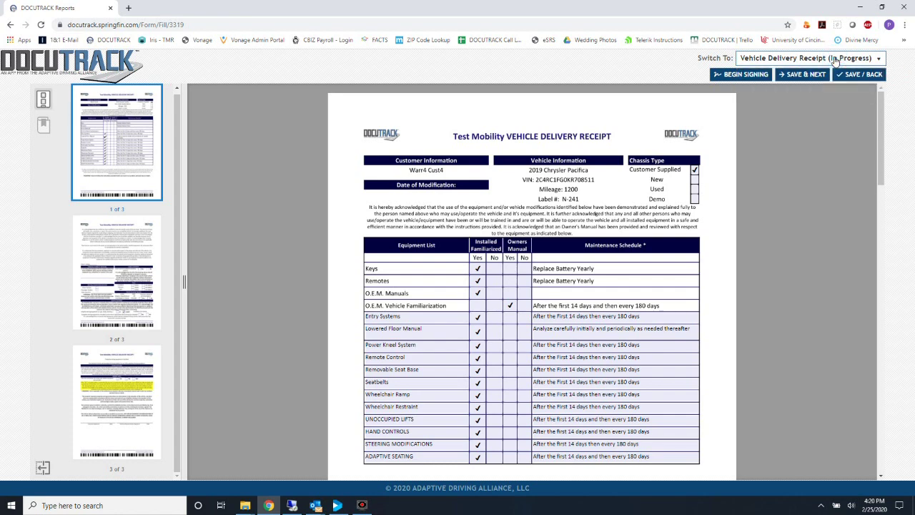
pyautogui.click(814, 76)
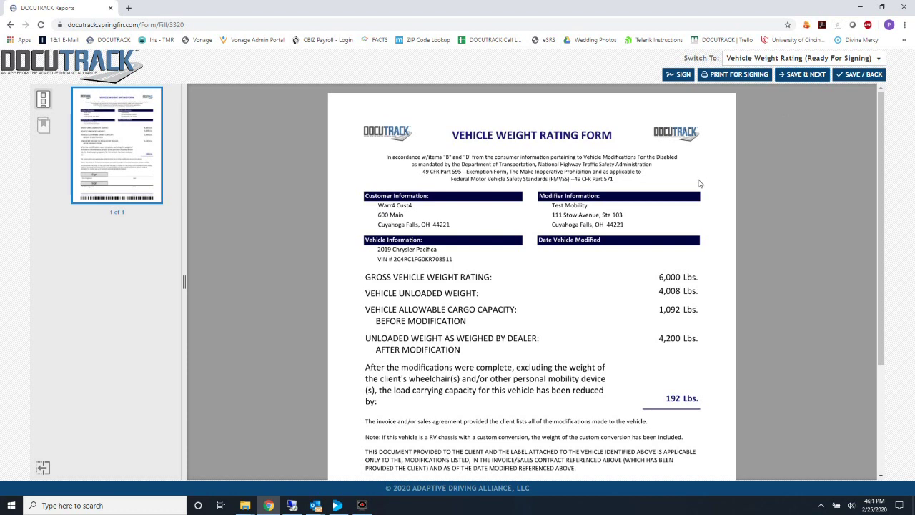
# Save the Vehicle Weight Rating and DriveMaster warranty forms unchanged with SAVE & NEXT
pyautogui.scroll(-3, 699, 184)
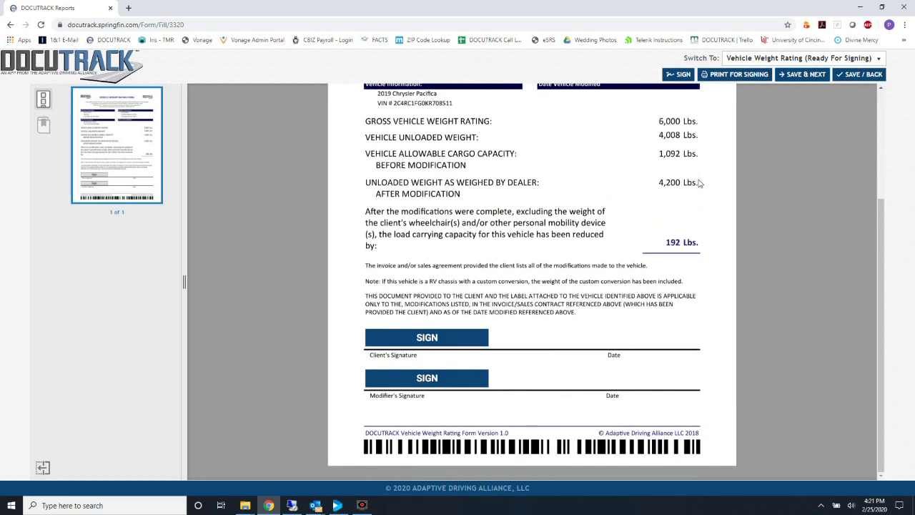
pyautogui.scroll(3, 700, 184)
pyautogui.click(804, 76)
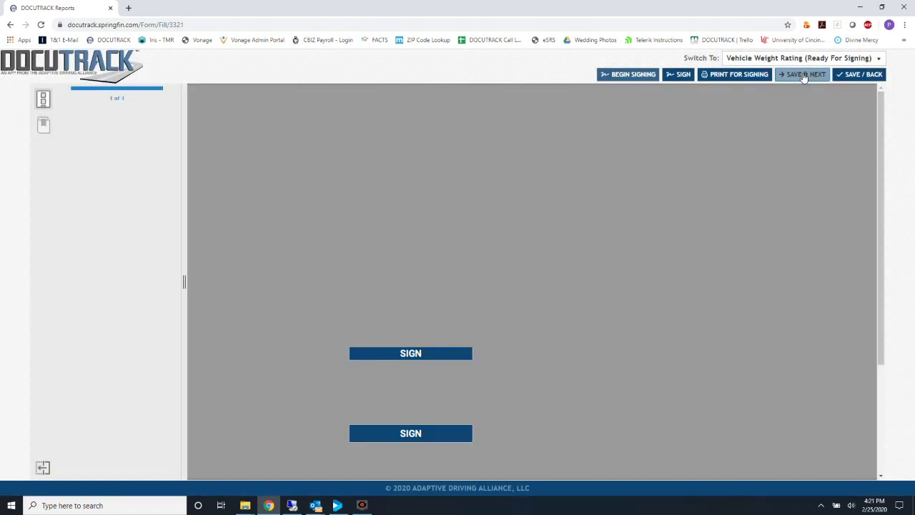
pyautogui.scroll(-1, 704, 208)
pyautogui.scroll(-2, 704, 208)
pyautogui.scroll(3, 704, 205)
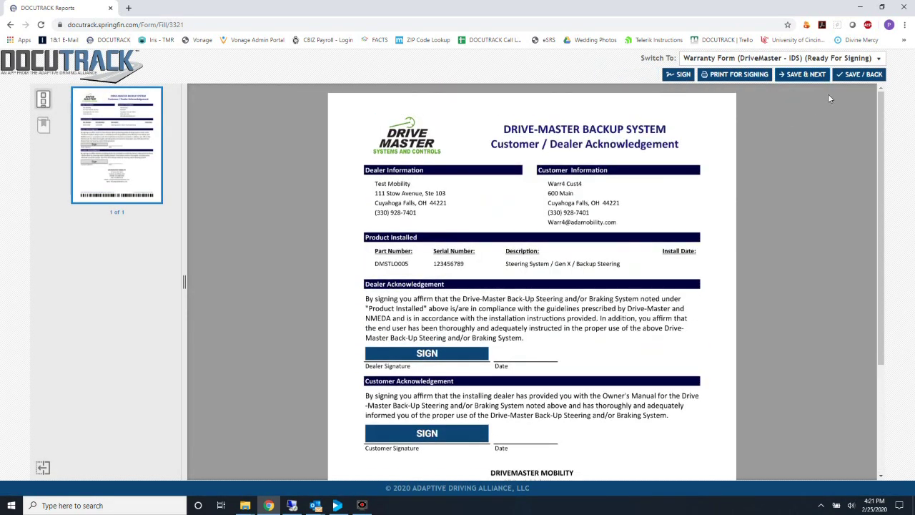
pyautogui.click(813, 77)
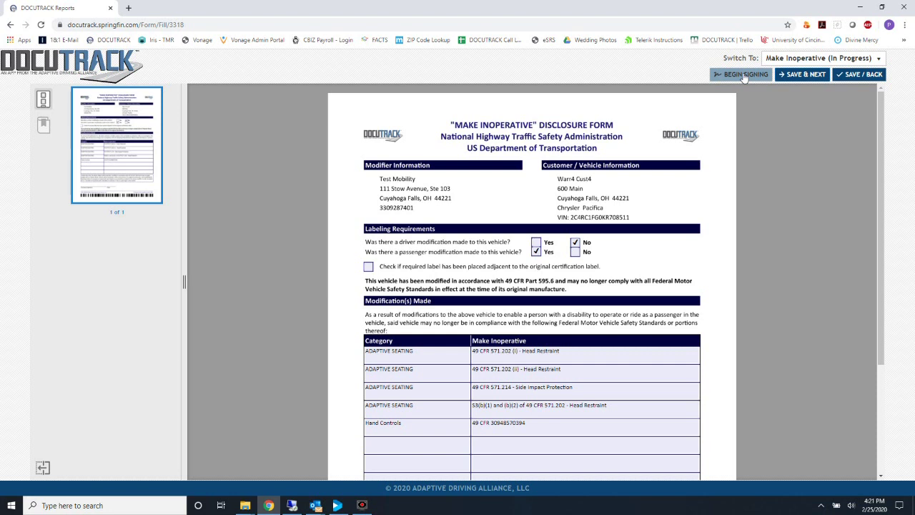
# Start signing the forms and draw and save the client's initials
pyautogui.click(743, 75)
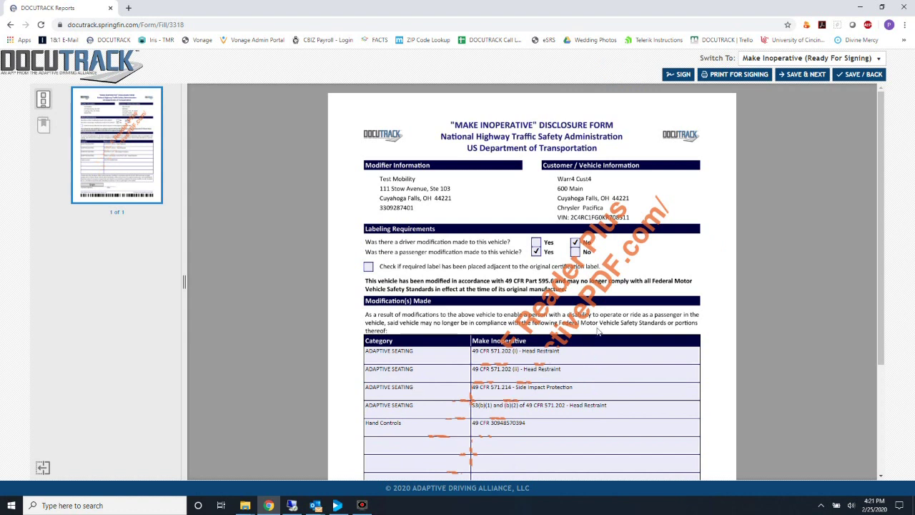
pyautogui.click(537, 242)
pyautogui.click(620, 358)
pyautogui.click(602, 378)
pyautogui.click(585, 392)
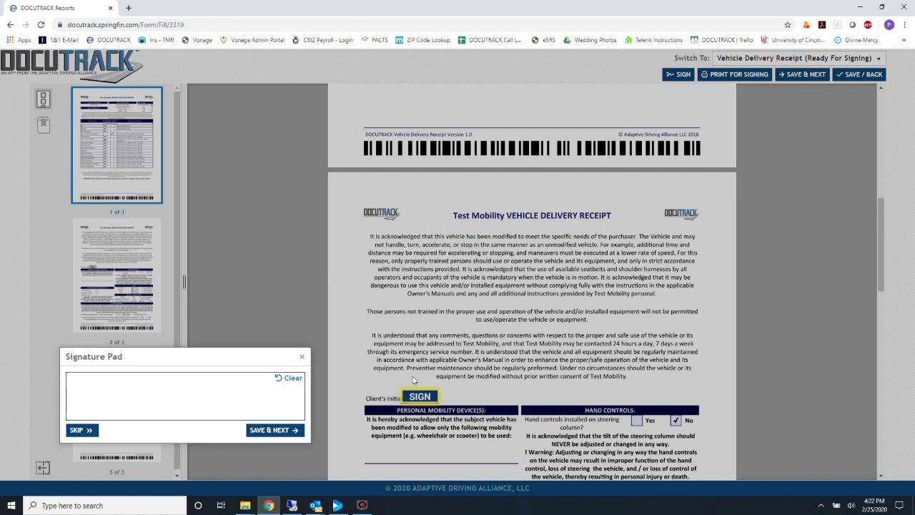
pyautogui.moveTo(164, 392)
pyautogui.mouseDown()
pyautogui.moveTo(221, 400)
pyautogui.moveTo(200, 394)
pyautogui.mouseUp()
pyautogui.click(266, 429)
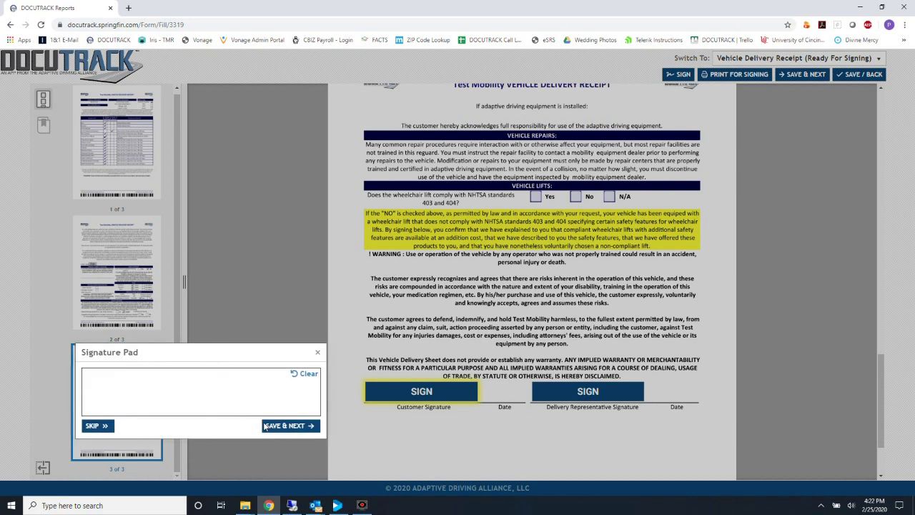
# Sign the Delivery Receipt with the customer's and delivery representative's signatures
pyautogui.click(263, 426)
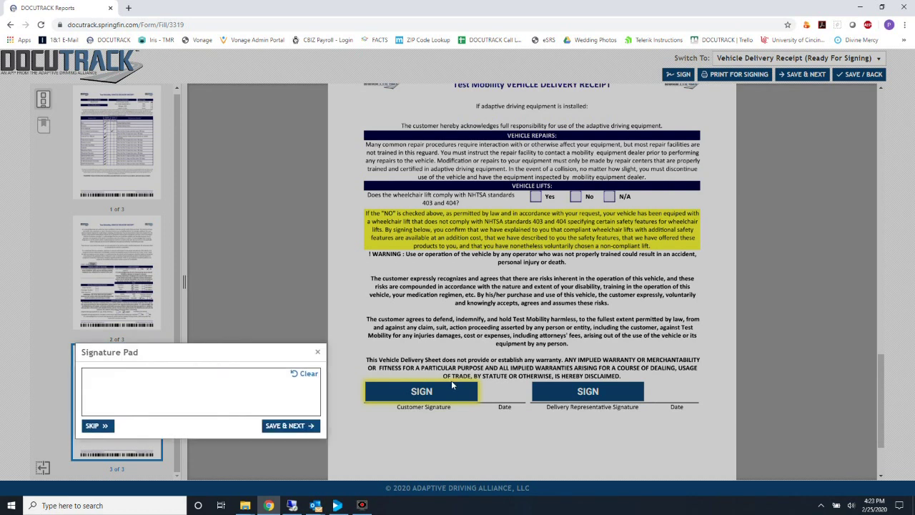
pyautogui.moveTo(136, 379)
pyautogui.mouseDown()
pyautogui.moveTo(178, 386)
pyautogui.moveTo(159, 402)
pyautogui.moveTo(184, 386)
pyautogui.mouseUp()
pyautogui.click(269, 426)
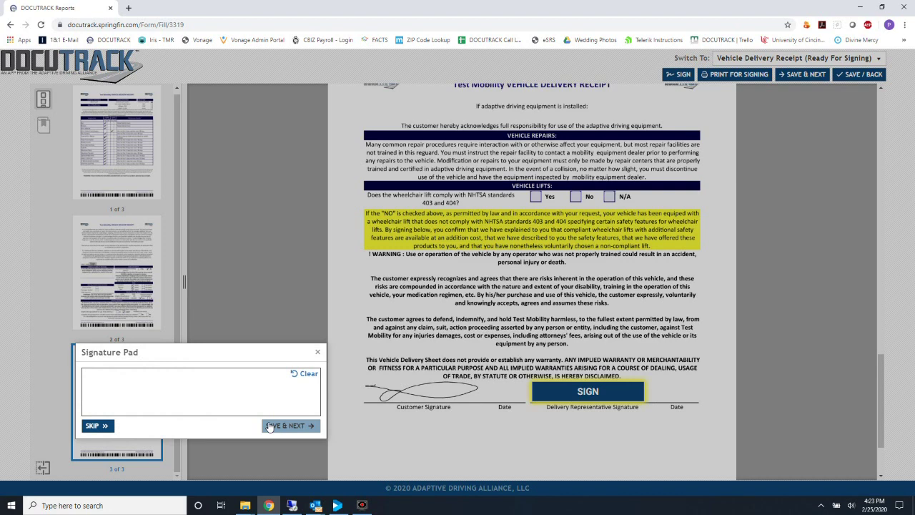
pyautogui.moveTo(182, 382)
pyautogui.mouseDown()
pyautogui.moveTo(277, 393)
pyautogui.moveTo(220, 373)
pyautogui.mouseUp()
pyautogui.click(291, 424)
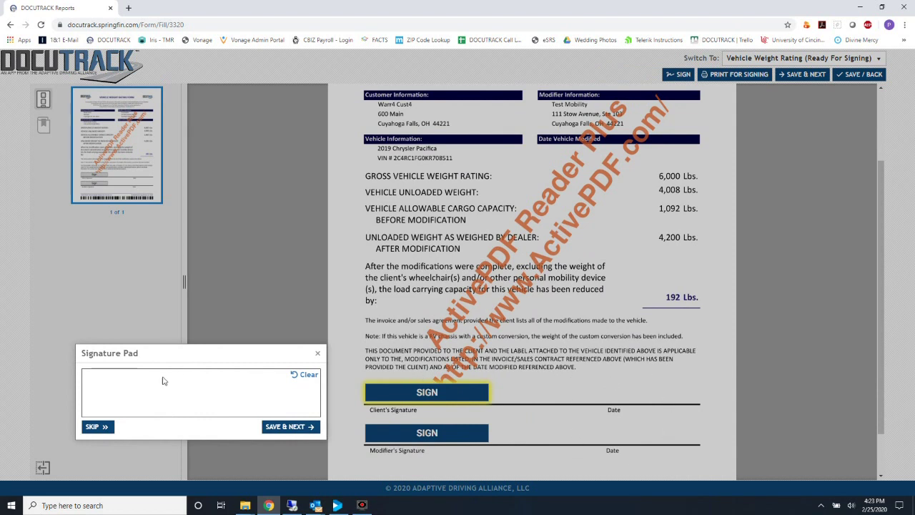
# Sign the Weight Rating form with the client's and modifier's signatures
pyautogui.moveTo(125, 383)
pyautogui.mouseDown()
pyautogui.moveTo(153, 383)
pyautogui.moveTo(168, 398)
pyautogui.mouseUp()
pyautogui.click(270, 427)
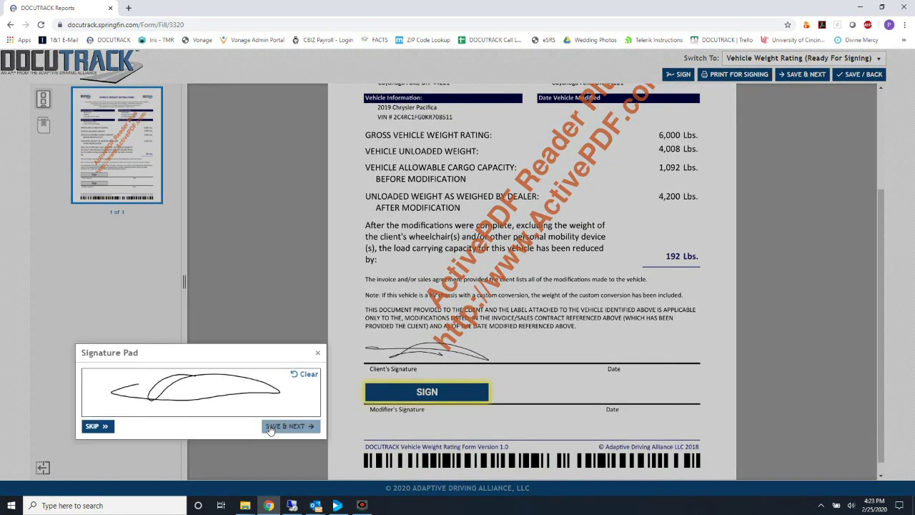
pyautogui.click(278, 428)
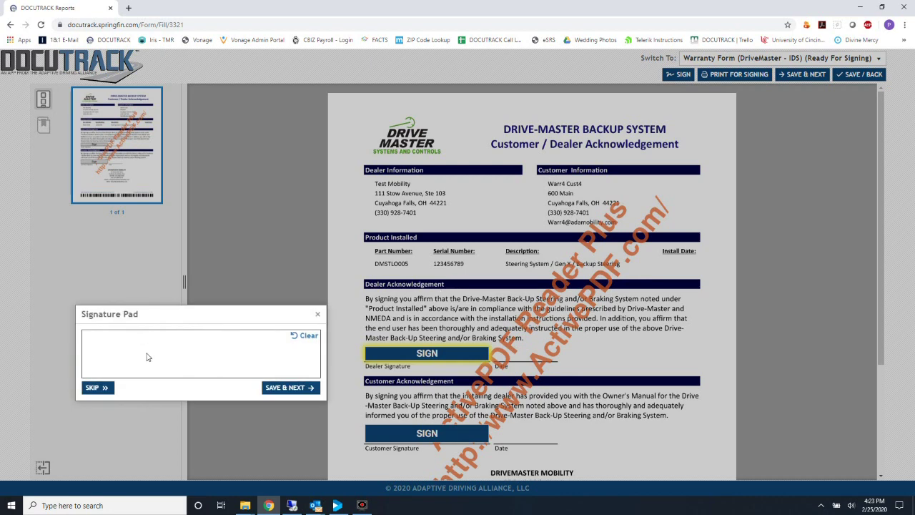
# Sign the warranty form with the dealer's and customer's signatures
pyautogui.moveTo(125, 339)
pyautogui.mouseDown()
pyautogui.moveTo(278, 357)
pyautogui.moveTo(159, 359)
pyautogui.mouseUp()
pyautogui.click(274, 389)
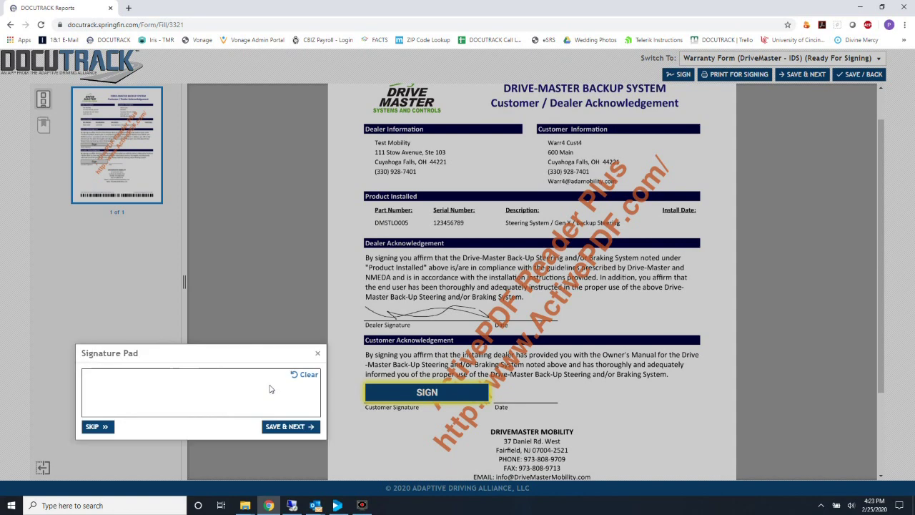
pyautogui.moveTo(132, 384); pyautogui.dragTo(273, 389)
pyautogui.click(286, 424)
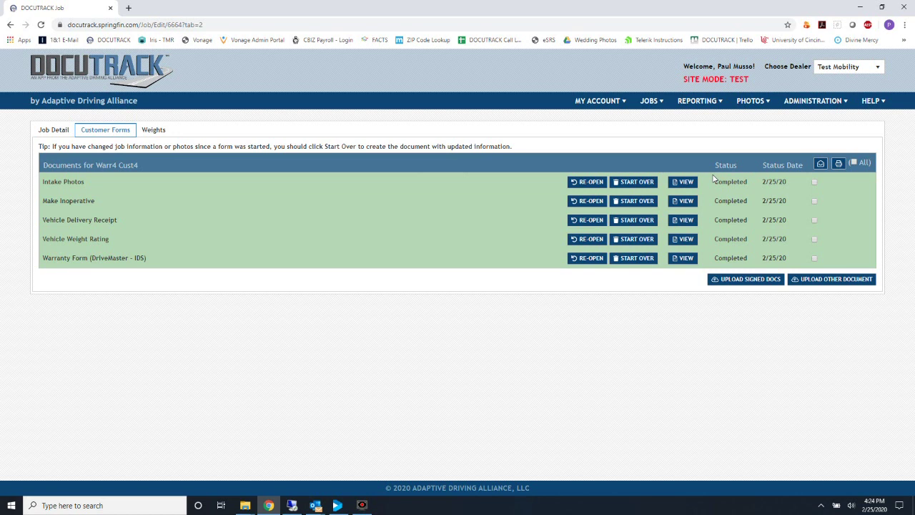
# Select all documents except Intake Photos and scroll through the printable CustomerFormReport PDF
pyautogui.click(854, 163)
pyautogui.click(814, 182)
pyautogui.click(839, 164)
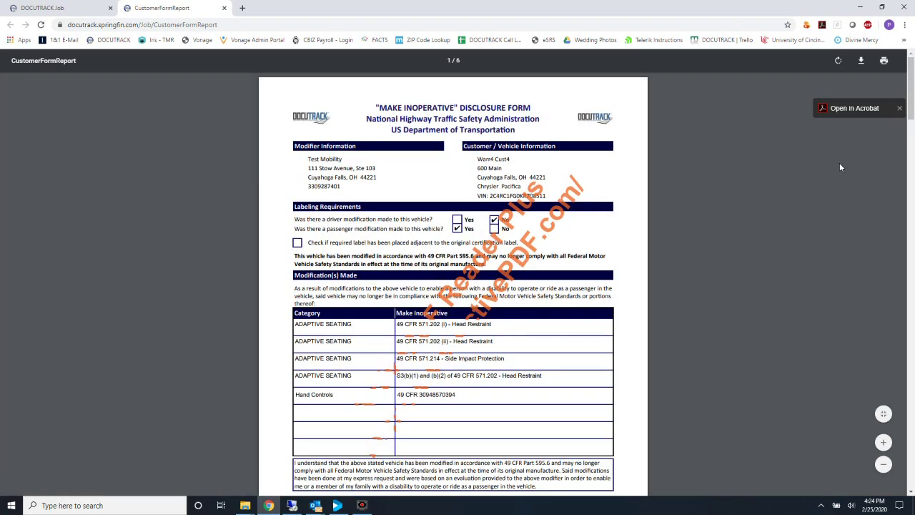
pyautogui.scroll(-3, 639, 259)
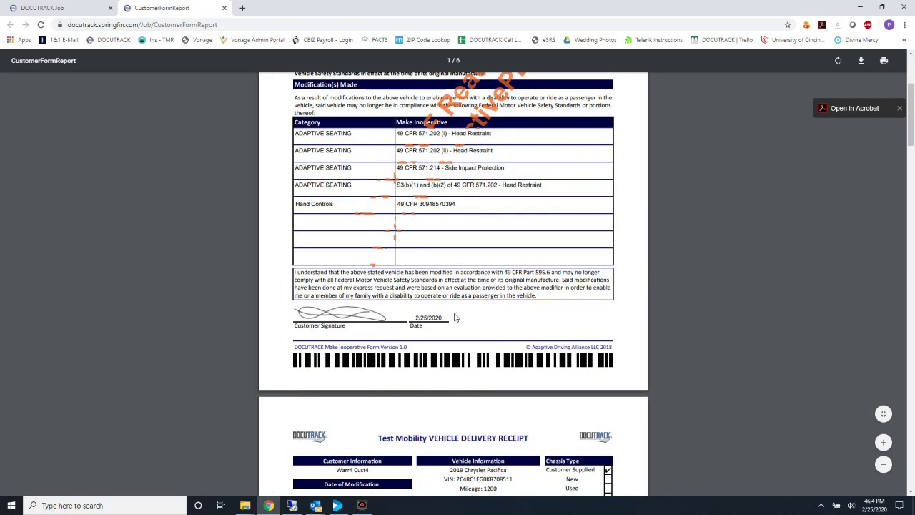
pyautogui.scroll(-9, 455, 318)
pyautogui.scroll(-9, 455, 318)
pyautogui.scroll(-4, 456, 317)
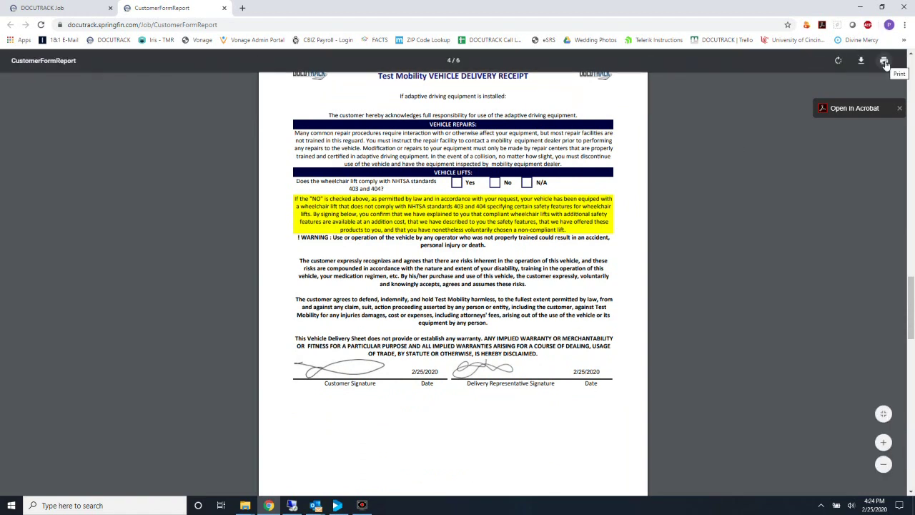
# Close the report and e-mail the selected forms after replacing the address's name part
pyautogui.click(224, 7)
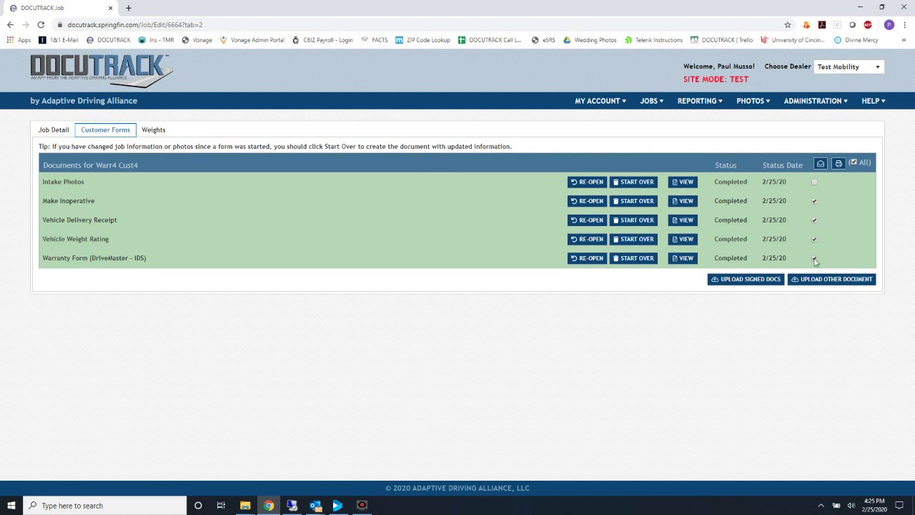
pyautogui.click(820, 163)
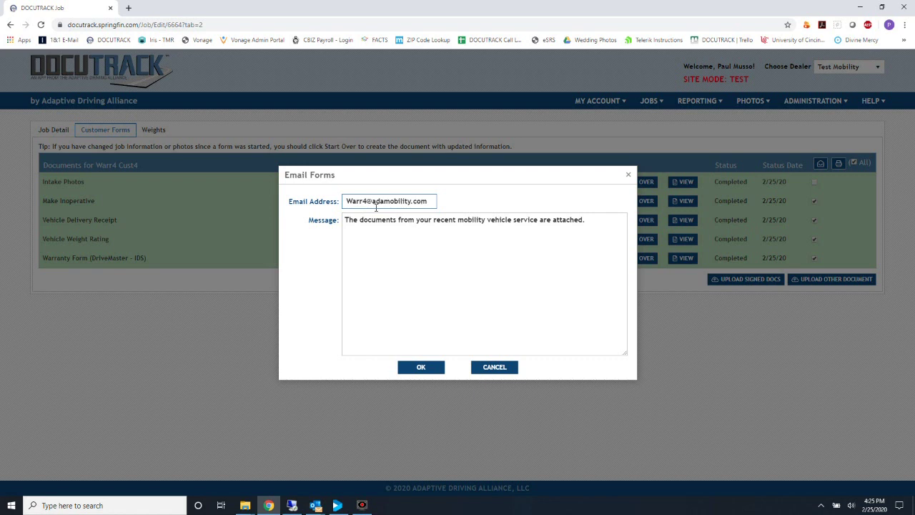
pyautogui.moveTo(365, 200); pyautogui.dragTo(326, 207)
pyautogui.press('BackSpace')
pyautogui.click(470, 231)
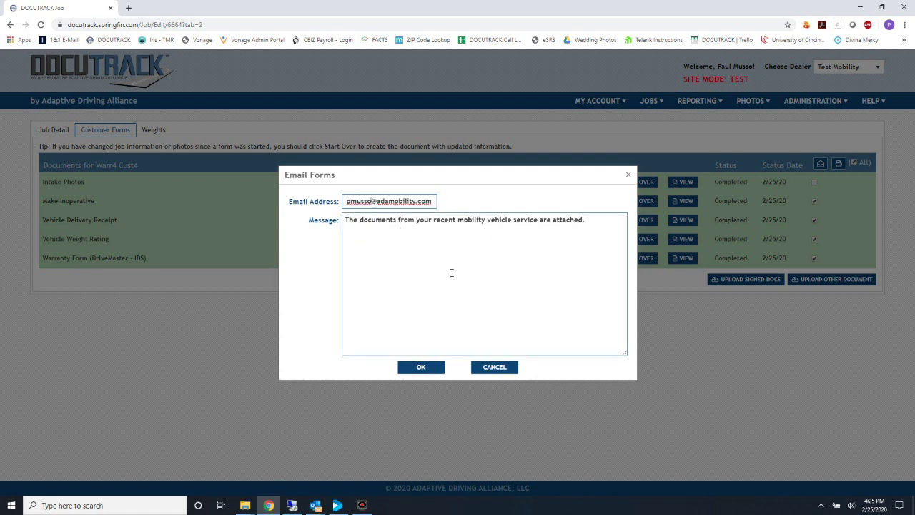
pyautogui.click(426, 366)
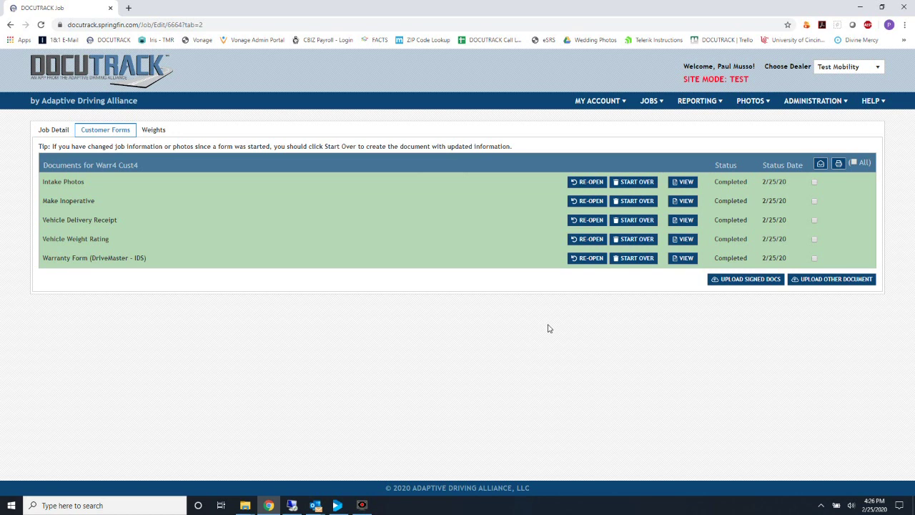
# Upload Drivers-license Sheet.pdf as a document titled Drivers License and view it
pyautogui.click(834, 284)
pyautogui.click(445, 261)
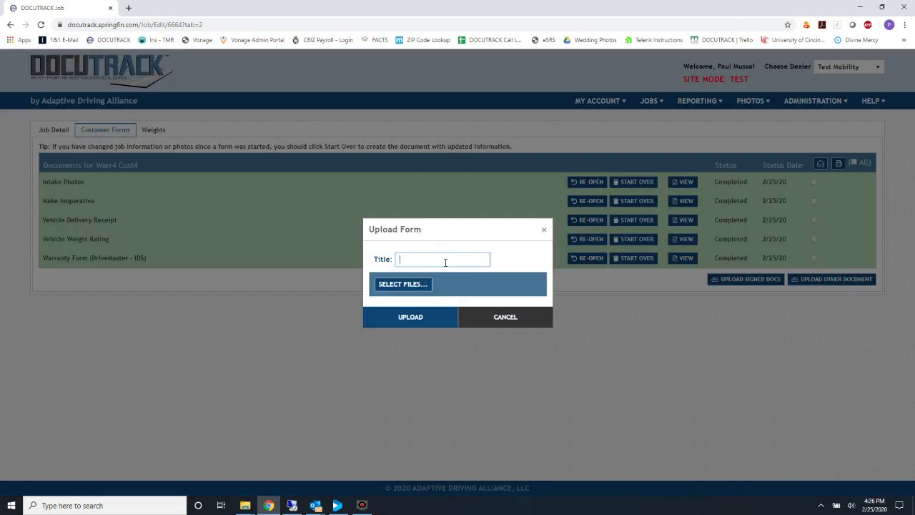
pyautogui.write('Drivers License')
pyautogui.click(382, 285)
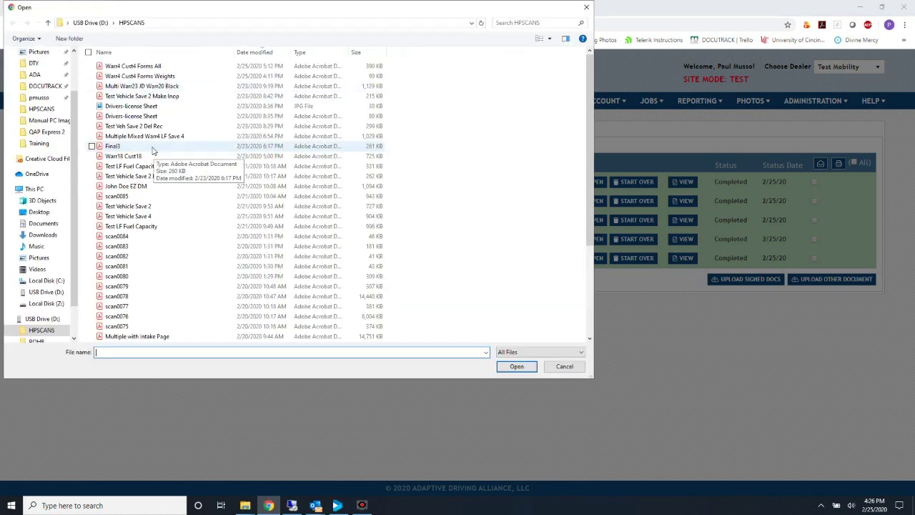
pyautogui.doubleClick(138, 119)
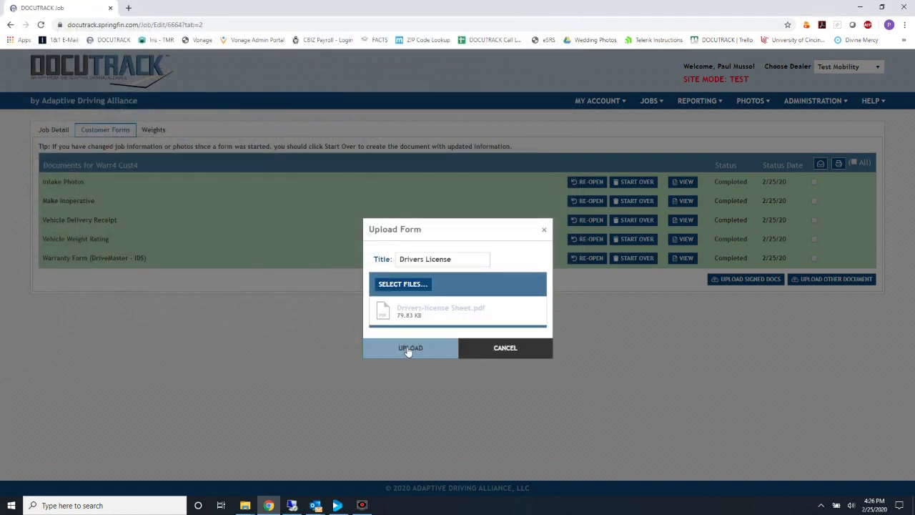
pyautogui.click(408, 348)
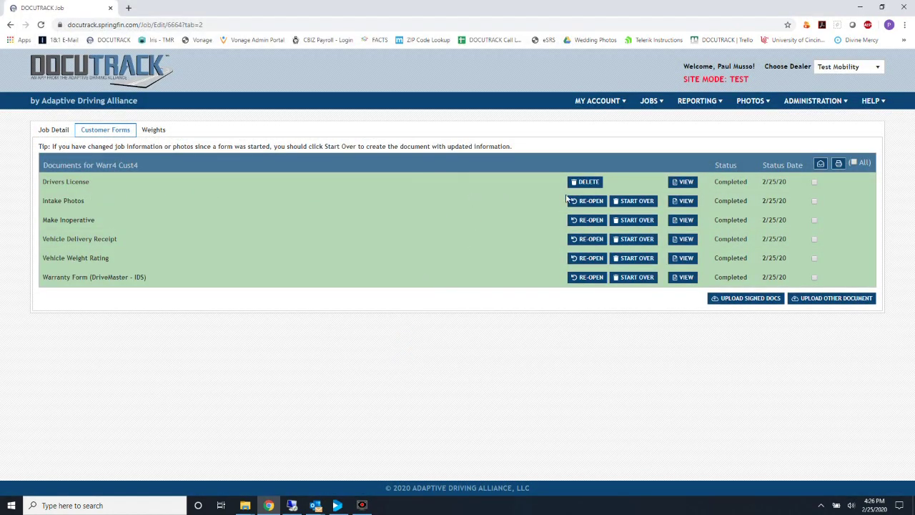
pyautogui.click(687, 185)
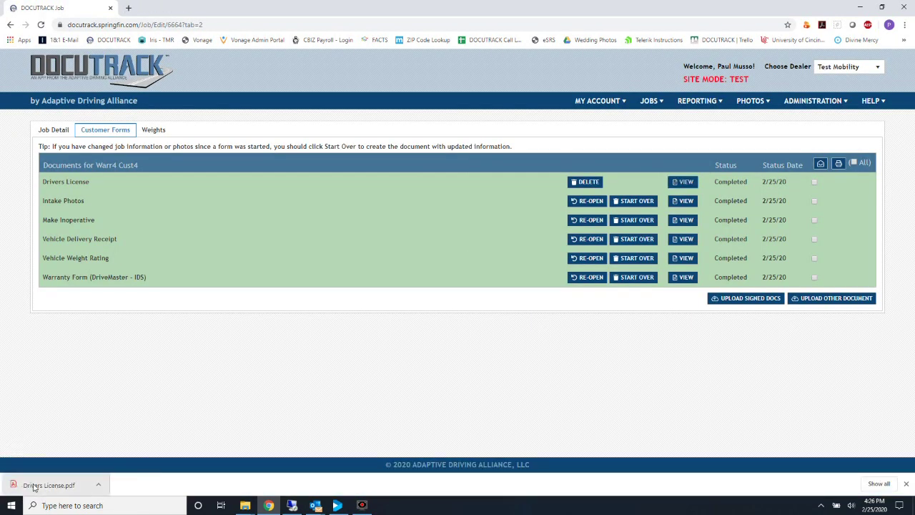
pyautogui.click(43, 484)
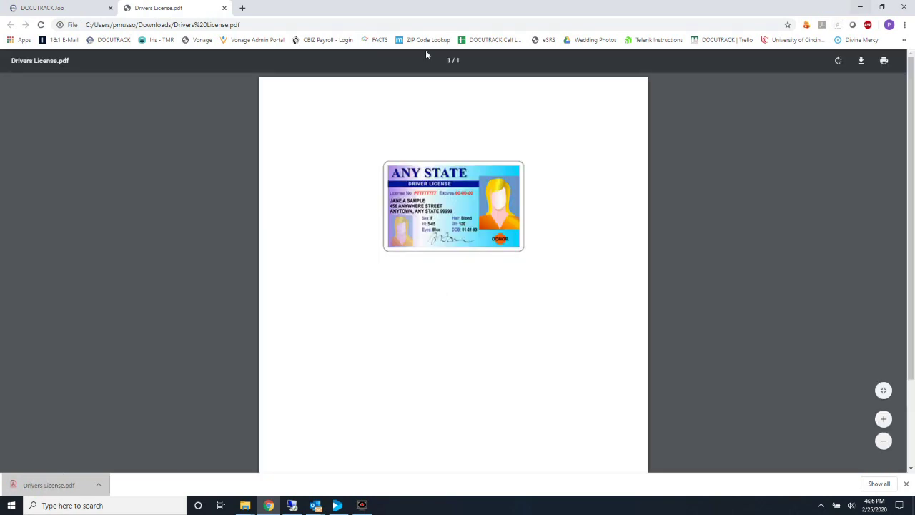
pyautogui.click(224, 8)
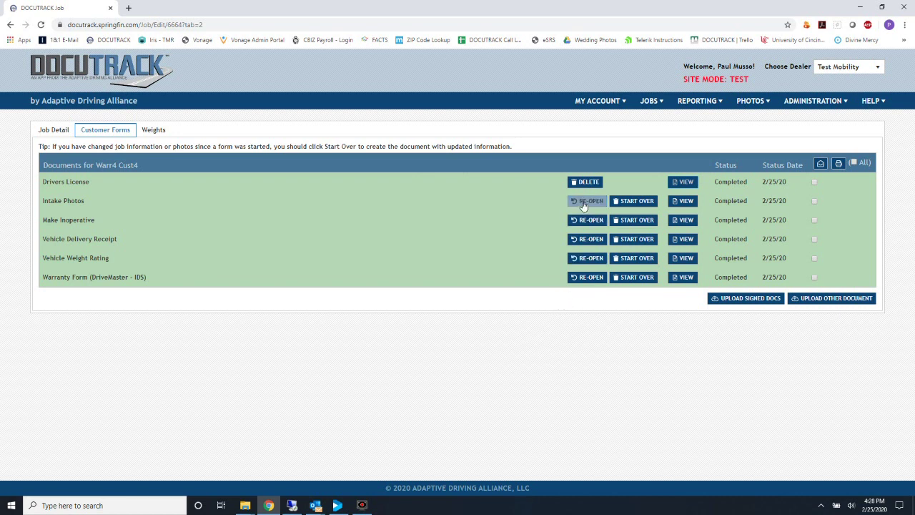
# Answer No to both Make Inoperative modification questions and save each form back to the list
pyautogui.click(439, 200)
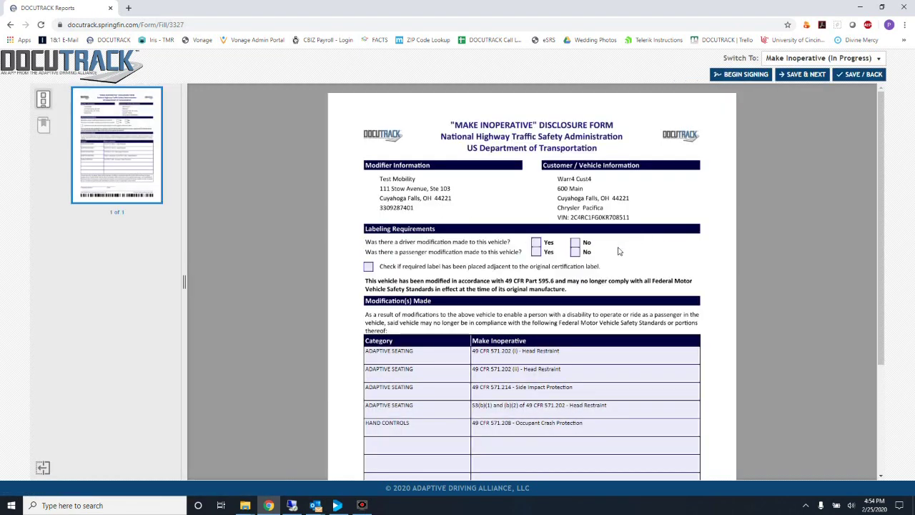
pyautogui.click(575, 243)
pyautogui.click(575, 252)
pyautogui.click(819, 79)
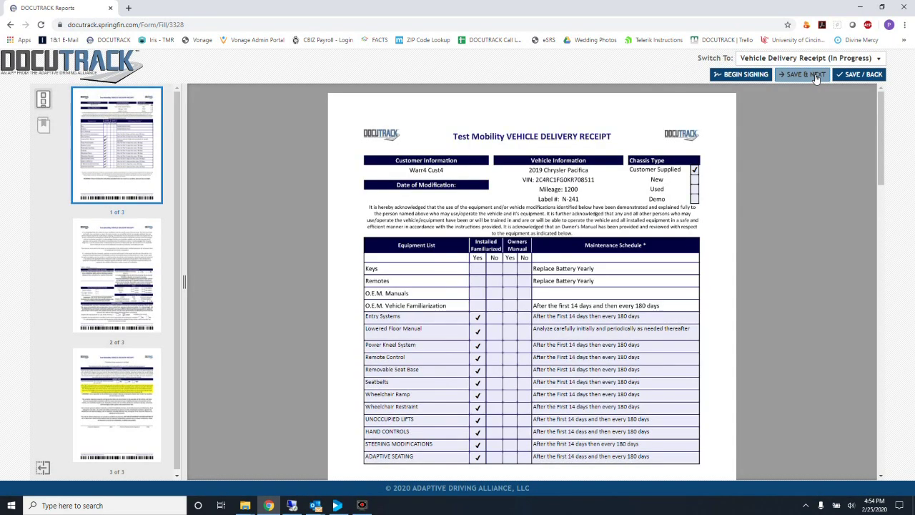
pyautogui.click(816, 76)
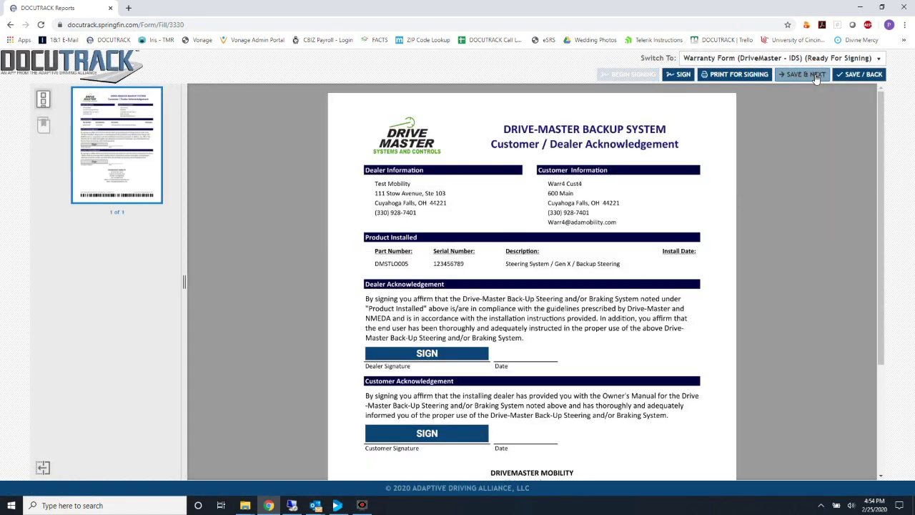
pyautogui.click(872, 74)
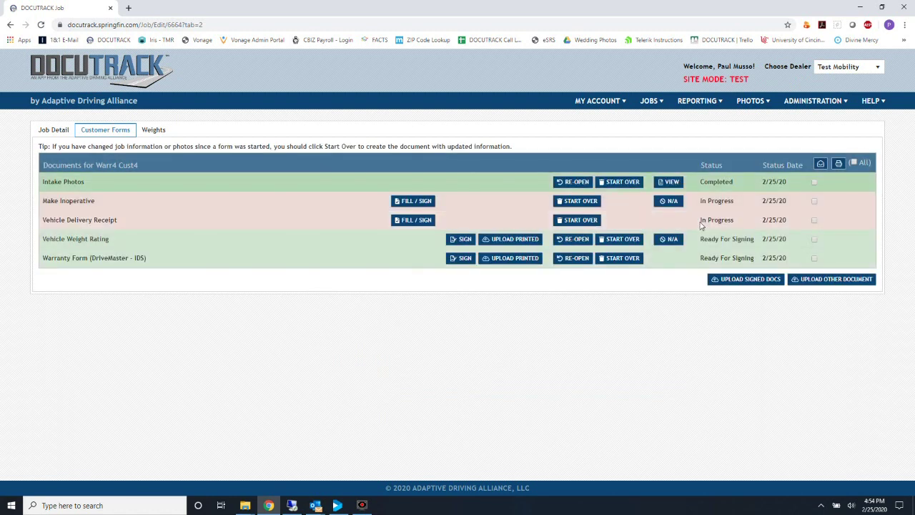
# Open the report of all forms except Intake Photos, scroll it, then close its tab
pyautogui.click(852, 163)
pyautogui.click(813, 184)
pyautogui.click(839, 165)
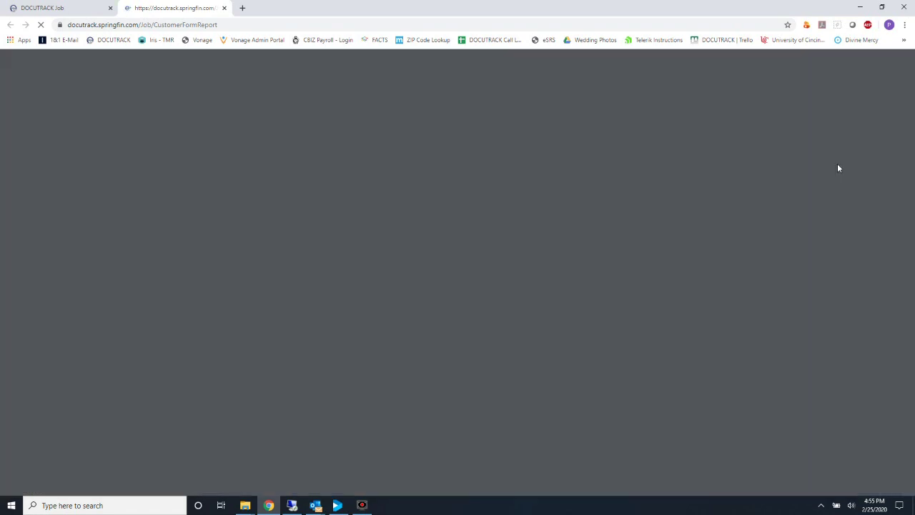
pyautogui.scroll(-2, 619, 341)
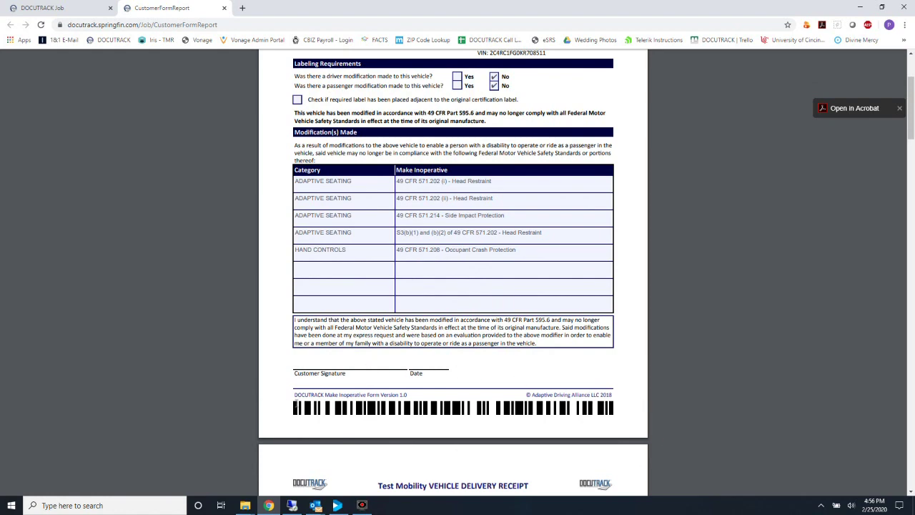
pyautogui.scroll(2, 296, 402)
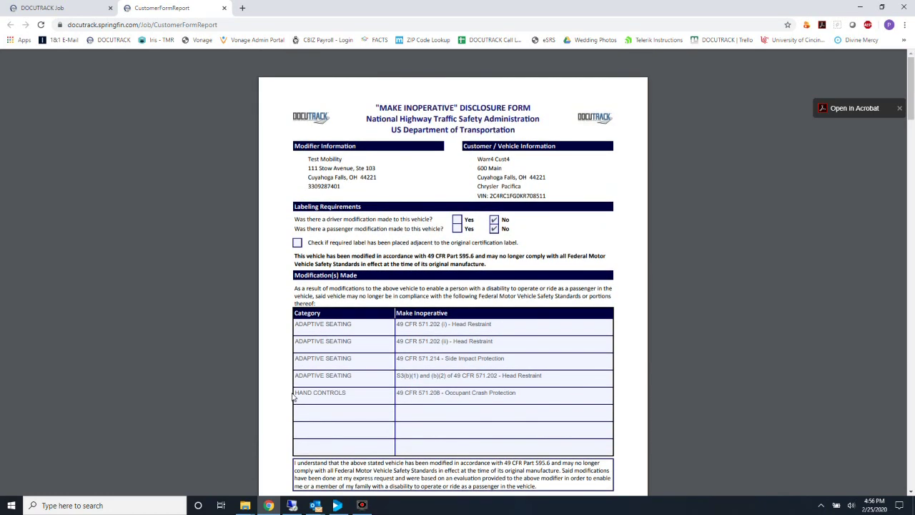
pyautogui.click(224, 8)
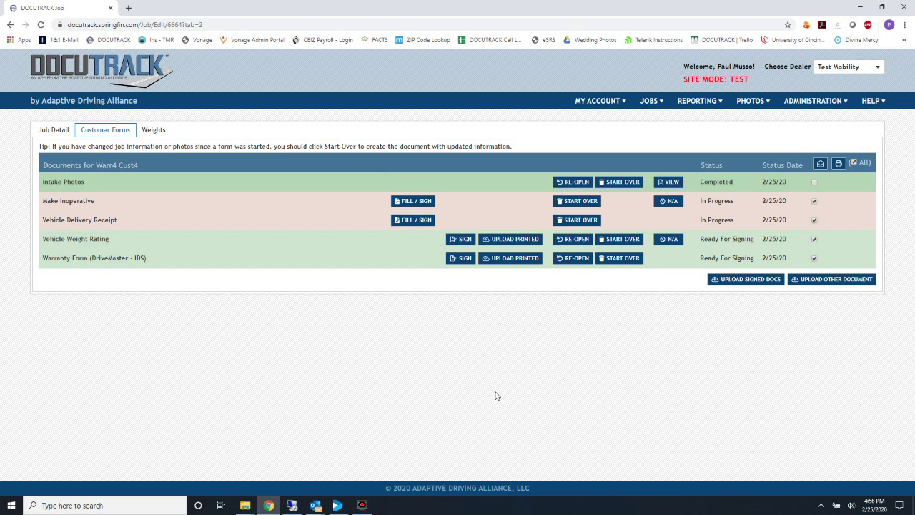
# Upload the Warr4 Cust4 Forms All scan so all five job documents show Completed on 2/25/20
pyautogui.click(745, 284)
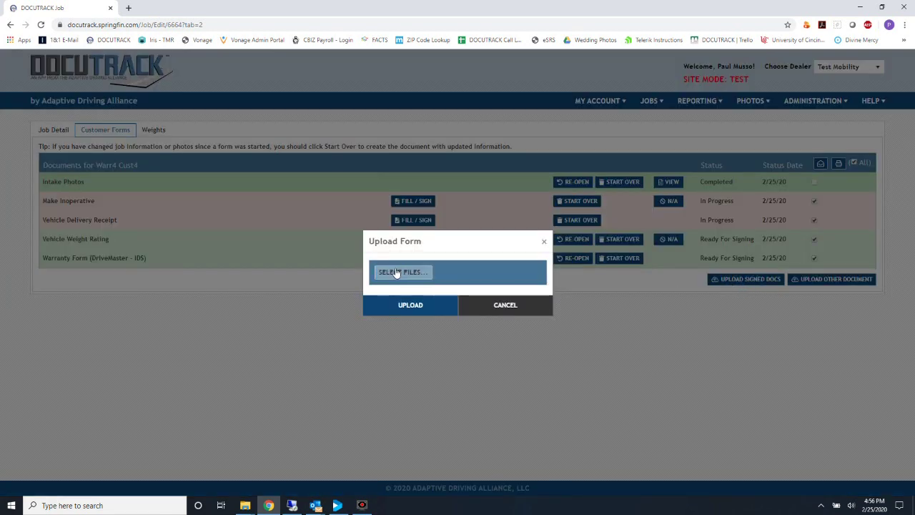
pyautogui.click(396, 272)
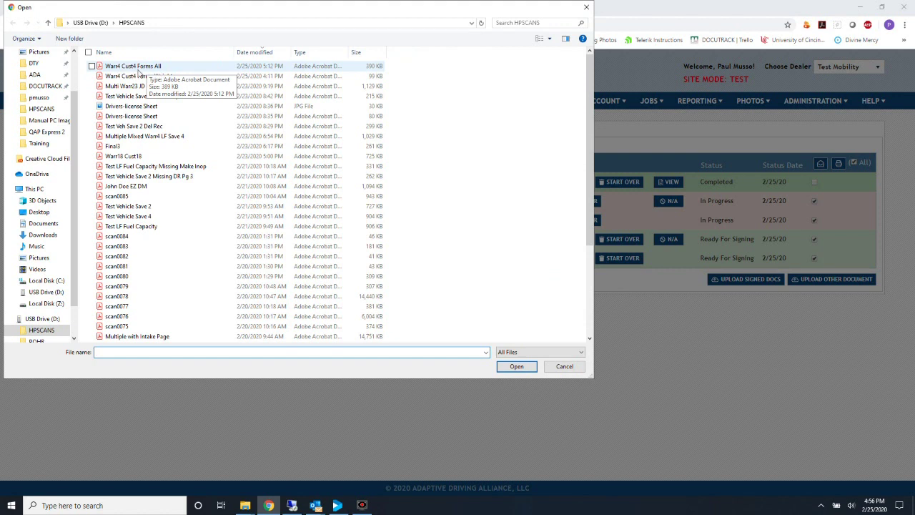
pyautogui.doubleClick(145, 68)
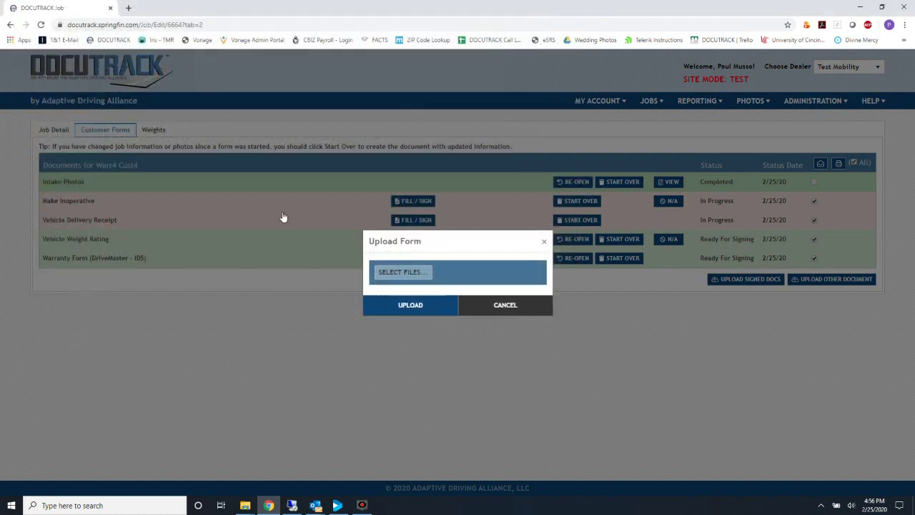
pyautogui.click(411, 337)
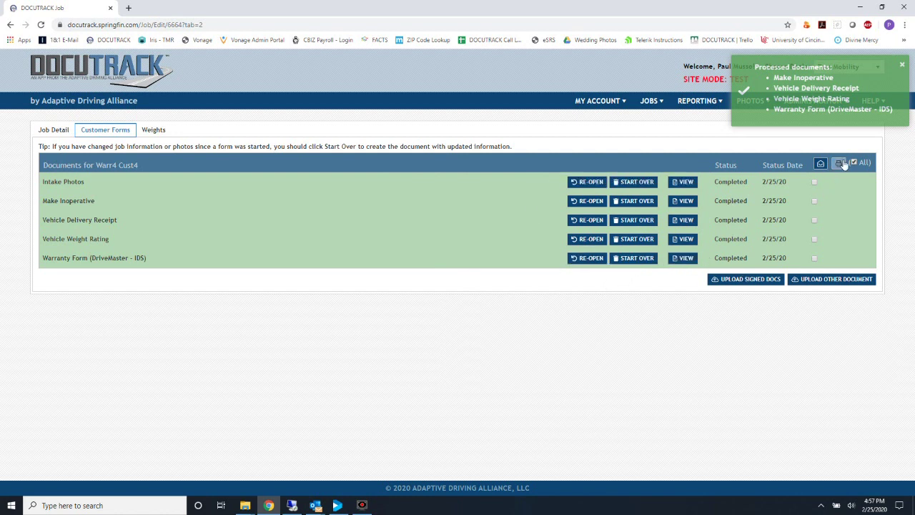
# View the completed Make Inoperative document, then close it
pyautogui.click(685, 201)
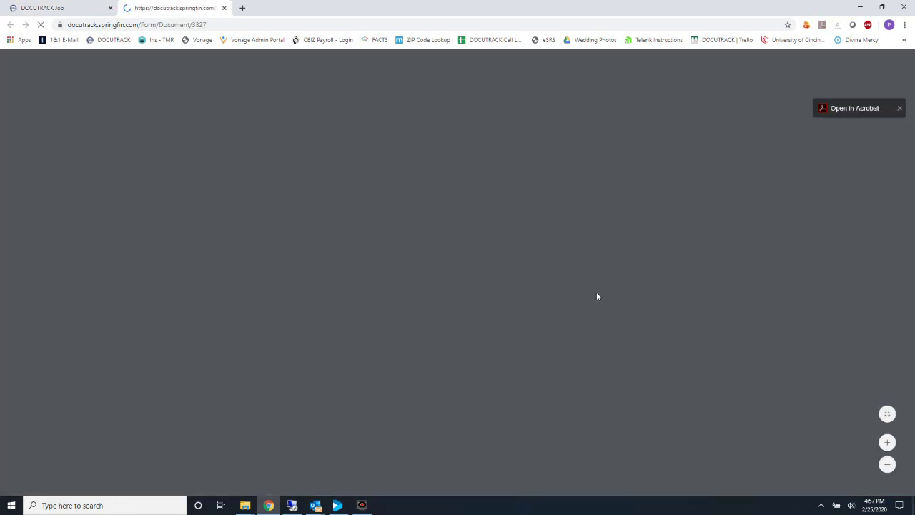
pyautogui.scroll(-3, 598, 296)
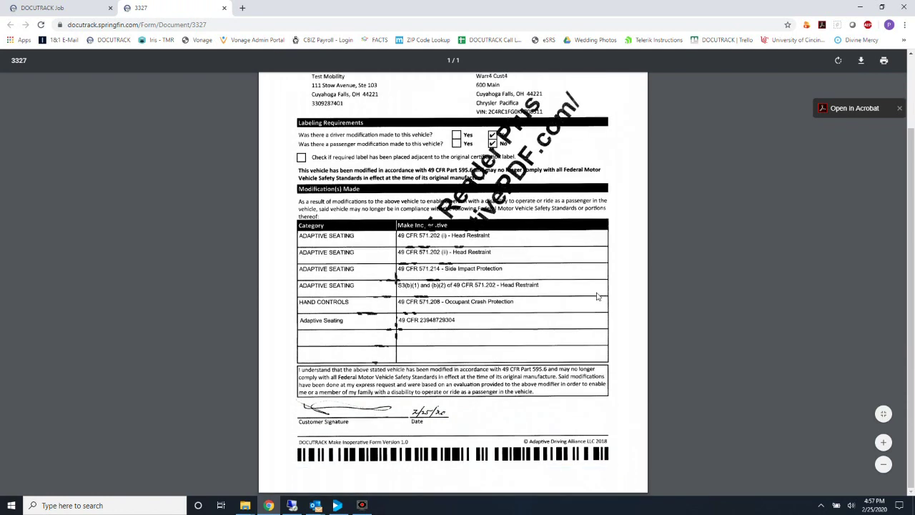
pyautogui.scroll(3, 598, 296)
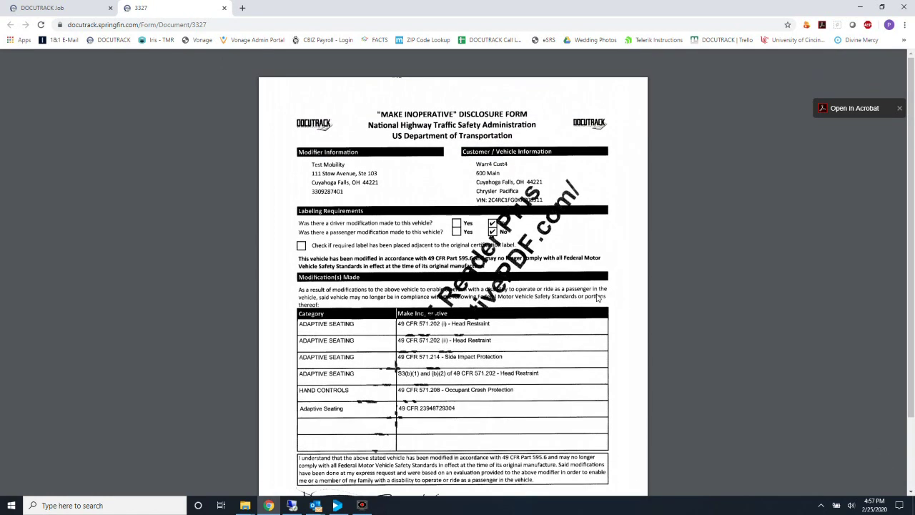
pyautogui.scroll(-3, 598, 297)
pyautogui.scroll(3, 598, 297)
pyautogui.click(224, 8)
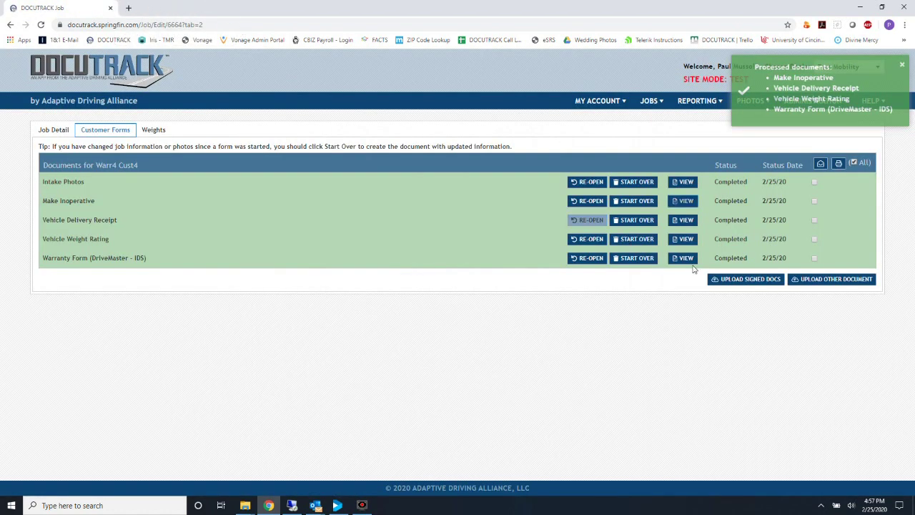
# Select all documents and generate the 6-page Customer Form Report PDF, then review its pages
pyautogui.click(854, 163)
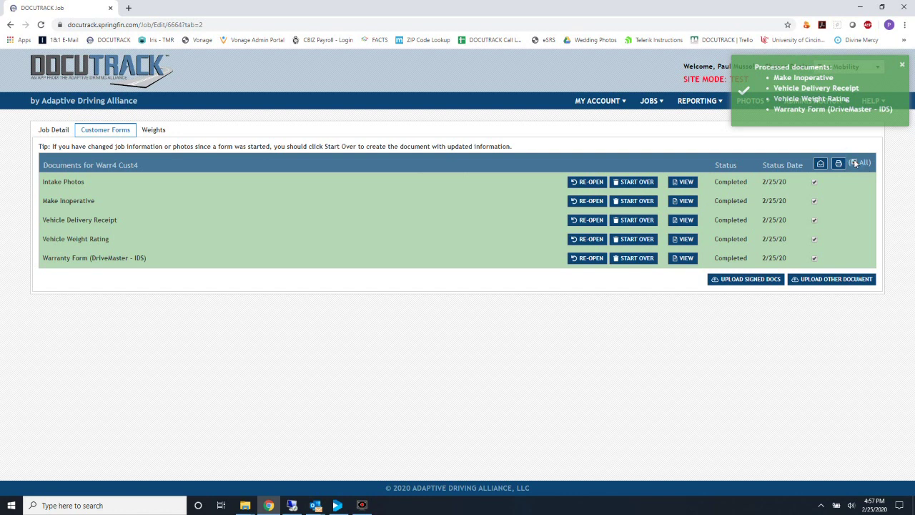
pyautogui.click(759, 281)
pyautogui.scroll(-7, 530, 321)
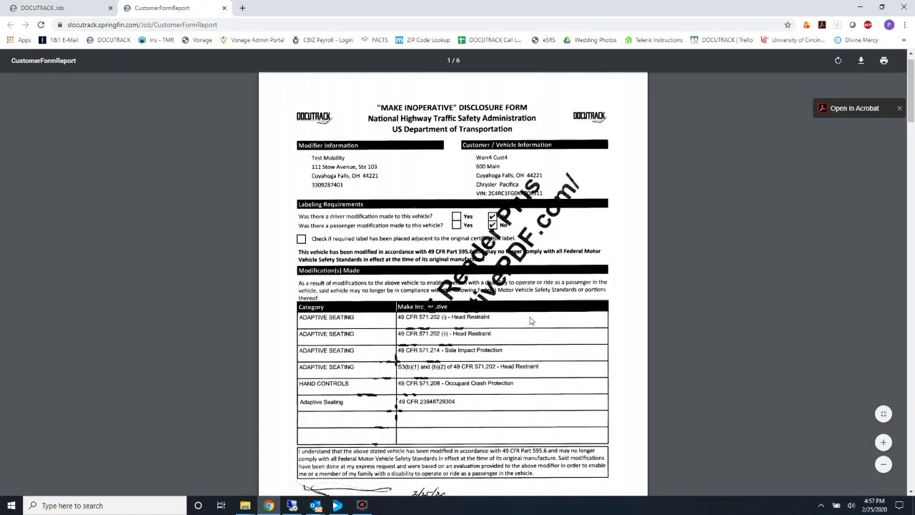
pyautogui.scroll(-5, 530, 321)
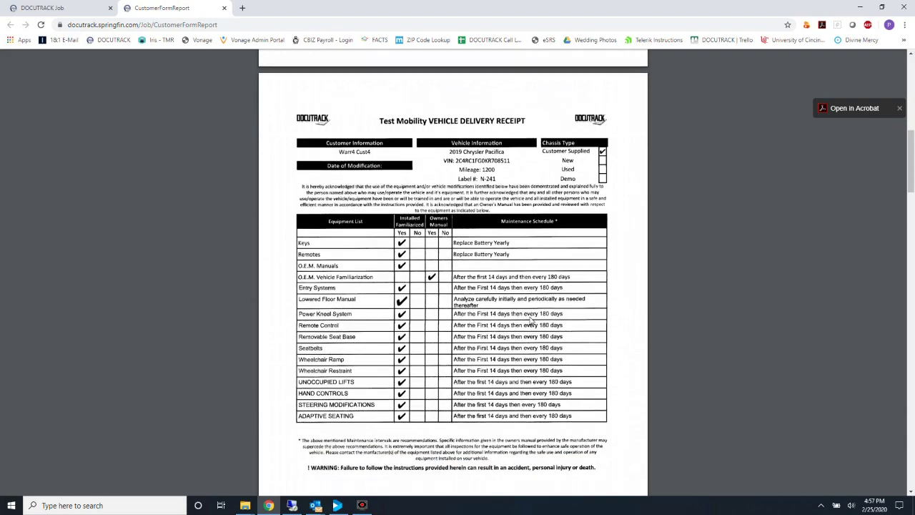
pyautogui.scroll(-10, 530, 321)
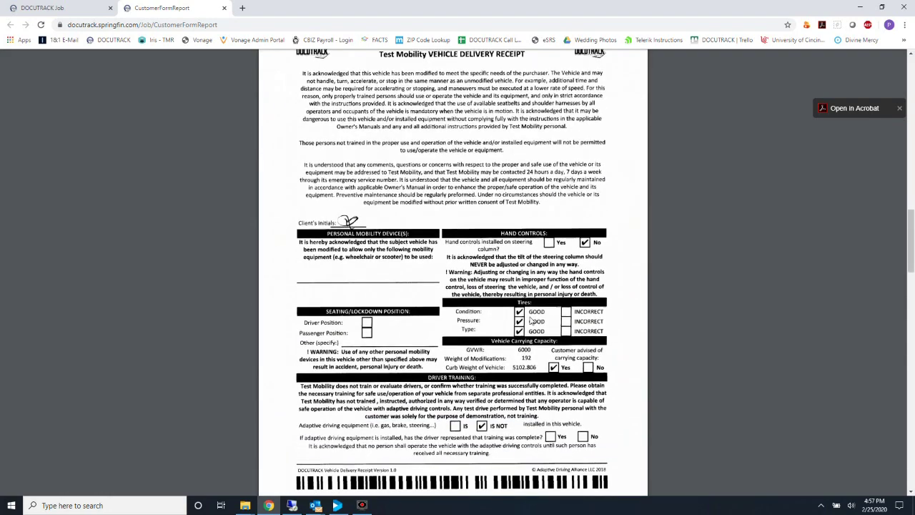
pyautogui.scroll(-3, 530, 321)
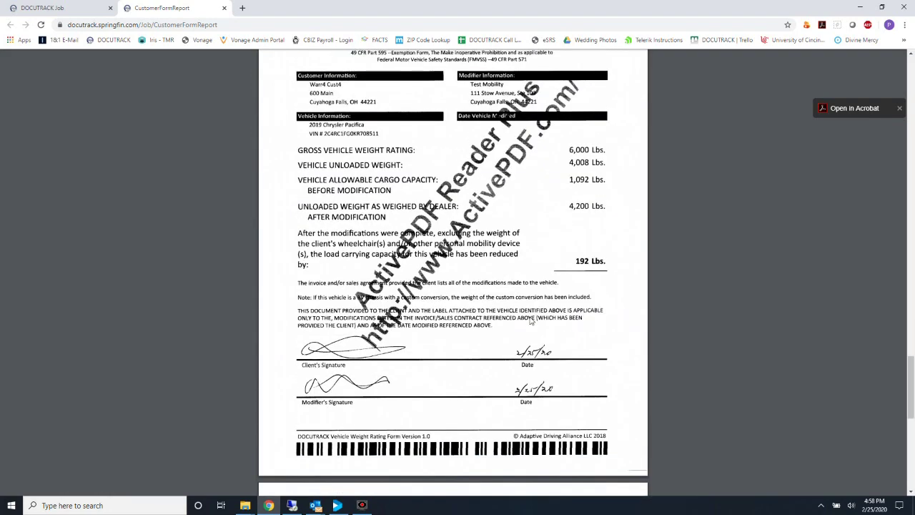
# Close the report and start Vehicle Weight Rating over, returning it to Ready For Signing
pyautogui.click(223, 7)
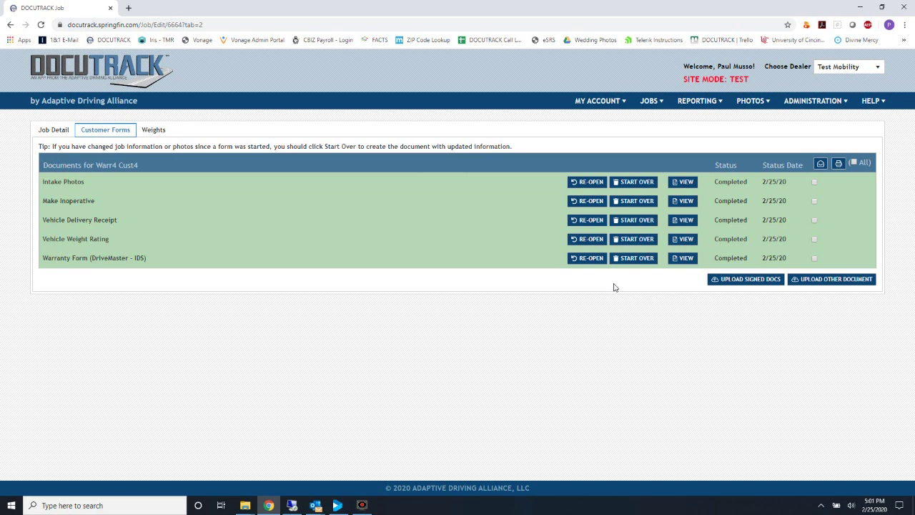
pyautogui.click(633, 240)
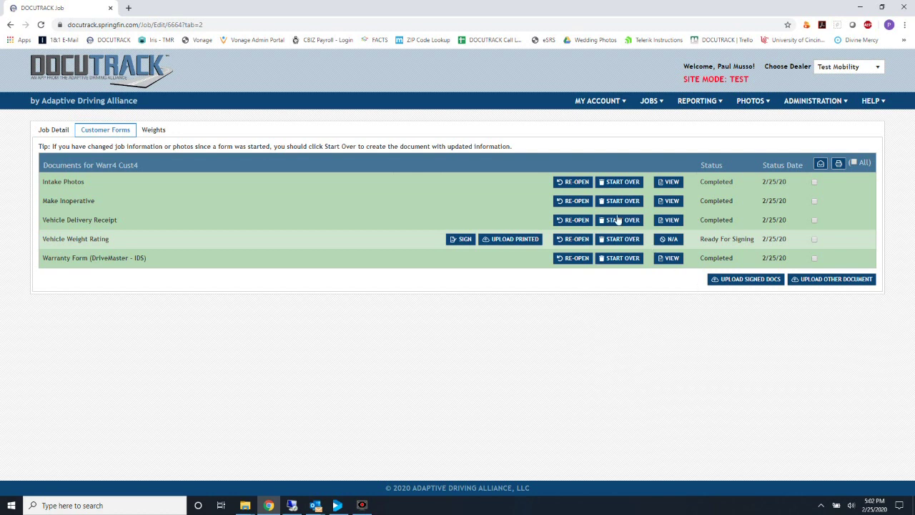
# Upload the Warr4 Cust4 Forms Weights scan as the printed Vehicle Weight Rating form, making it Completed
pyautogui.click(516, 243)
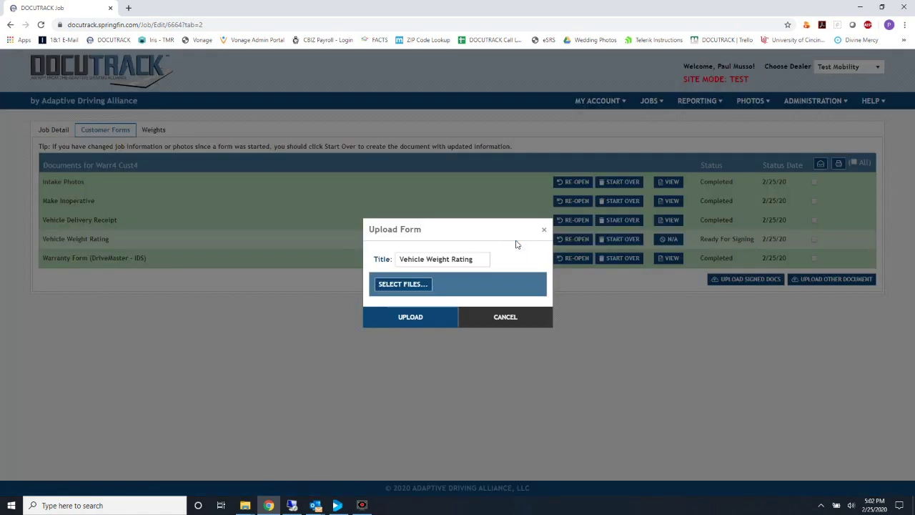
pyautogui.click(399, 283)
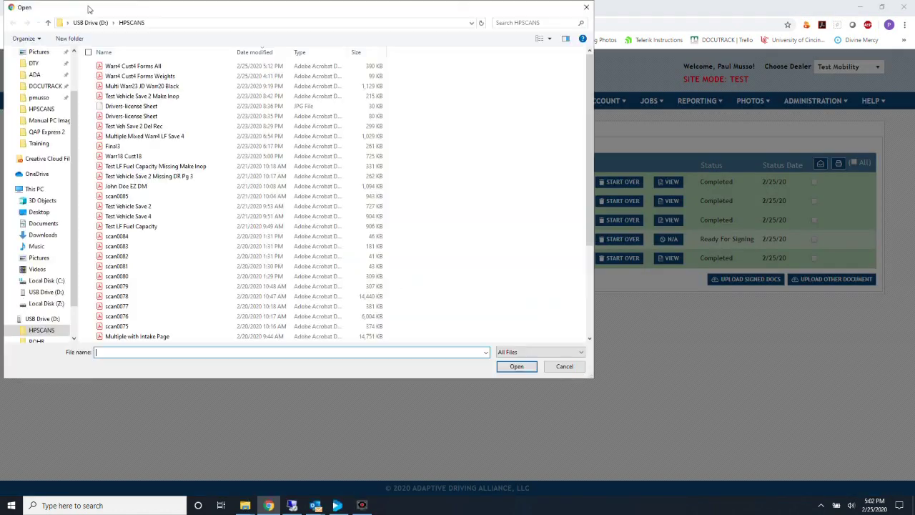
pyautogui.doubleClick(155, 77)
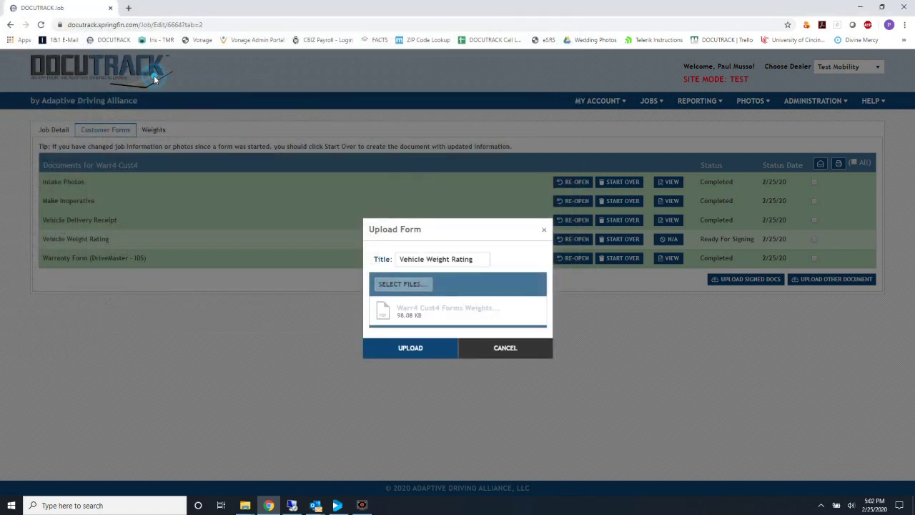
pyautogui.click(435, 354)
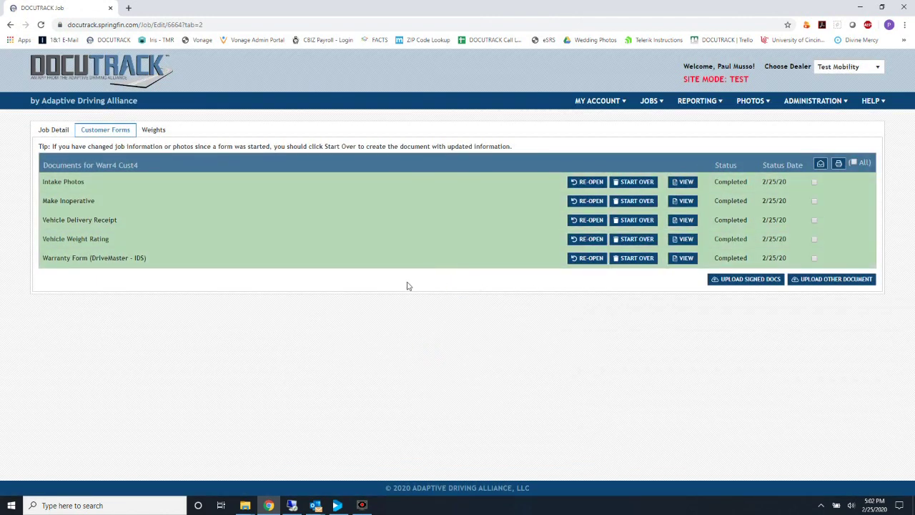
pyautogui.click(684, 239)
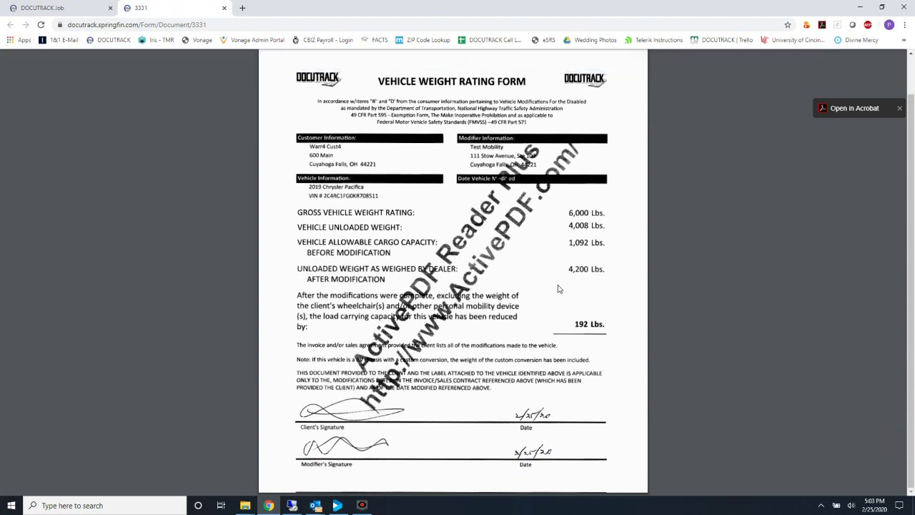
pyautogui.scroll(-2, 495, 473)
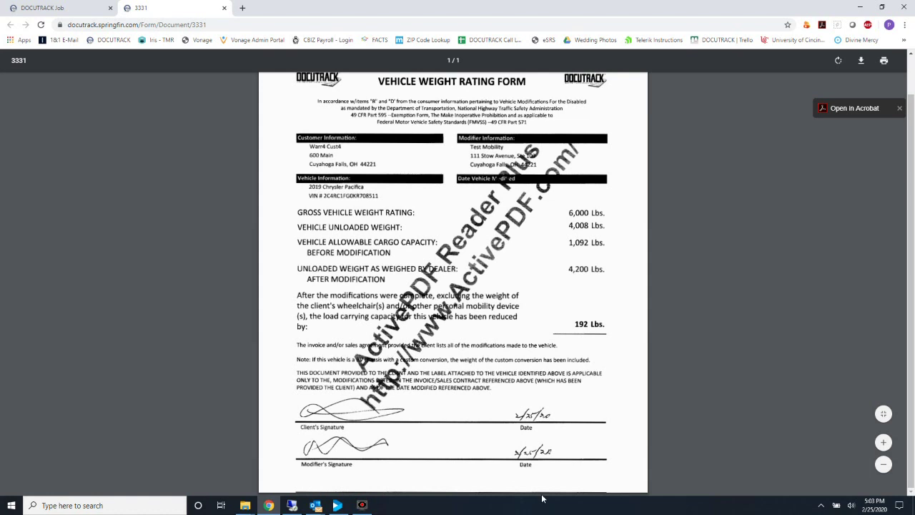
pyautogui.scroll(1, 494, 341)
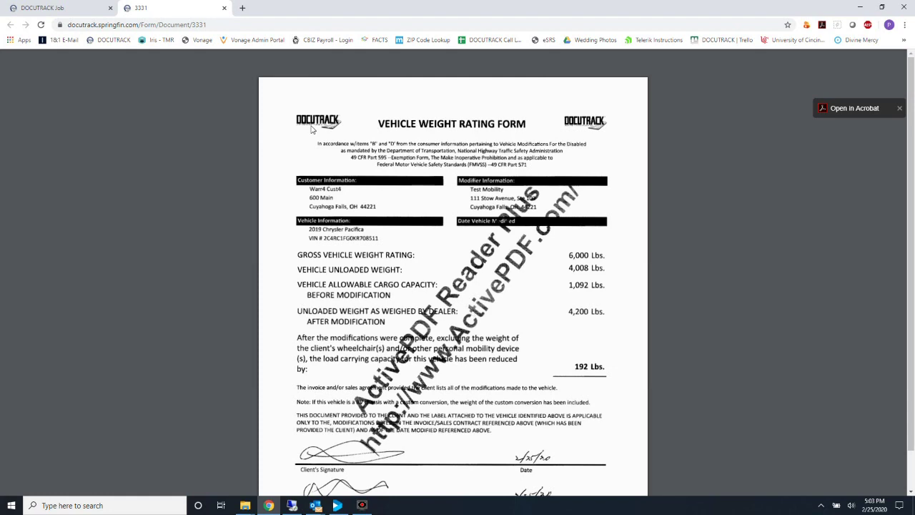
pyautogui.click(224, 8)
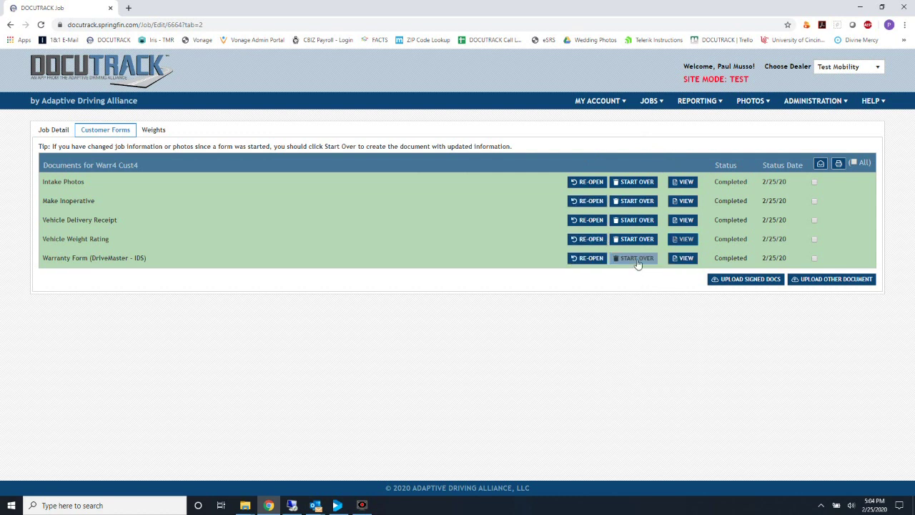
# Start Make Inoperative over and confirm, resetting all forms except Intake Photos to Not Started
pyautogui.click(643, 201)
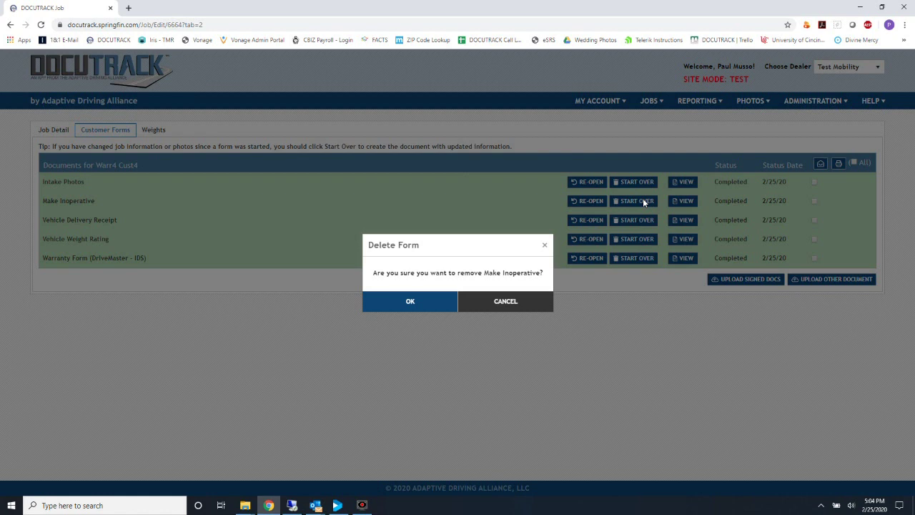
pyautogui.press('Return')
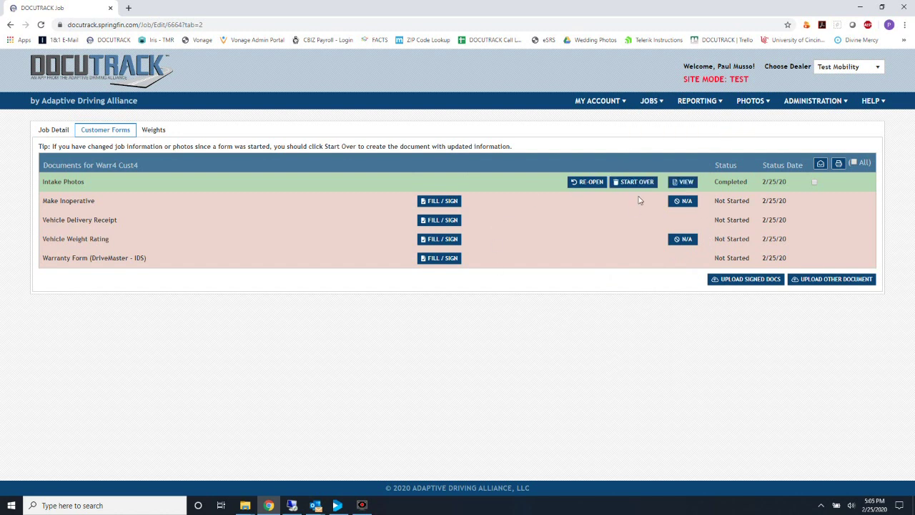
pyautogui.click(646, 102)
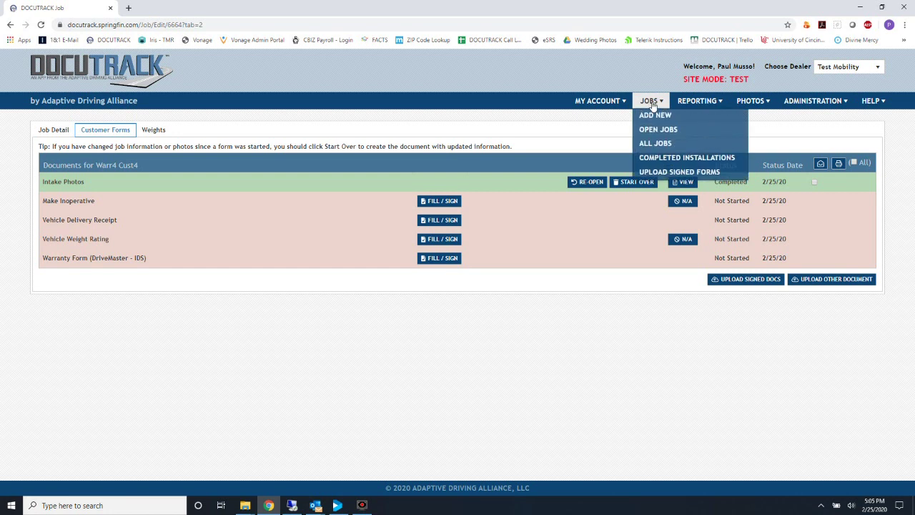
# Go to the Upload Customer Forms page and try picking Warr4 Cust4 Forms All, then cancel
pyautogui.click(656, 172)
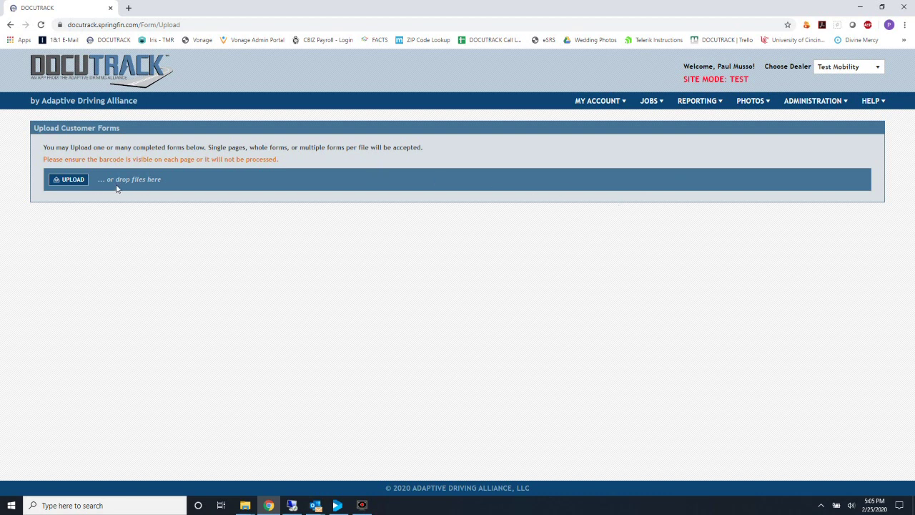
pyautogui.click(69, 179)
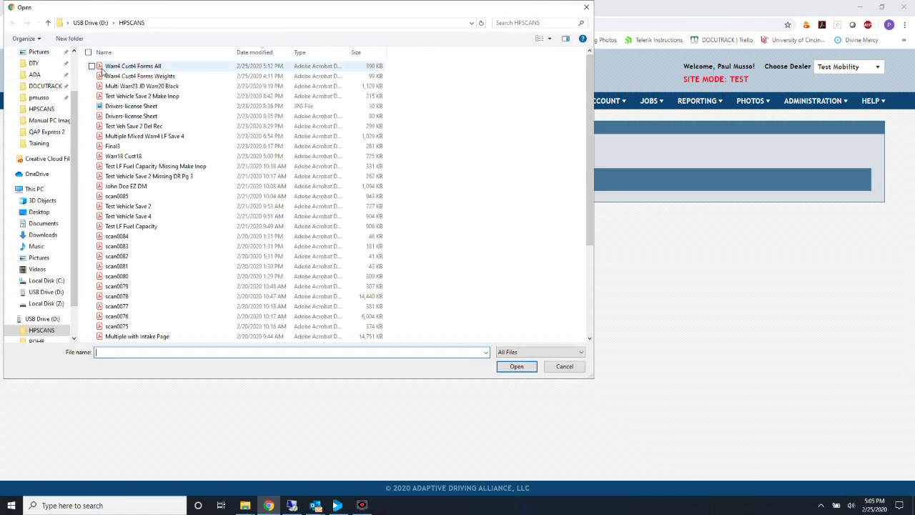
pyautogui.click(91, 66)
pyautogui.click(91, 85)
pyautogui.click(92, 95)
pyautogui.click(91, 96)
pyautogui.click(91, 86)
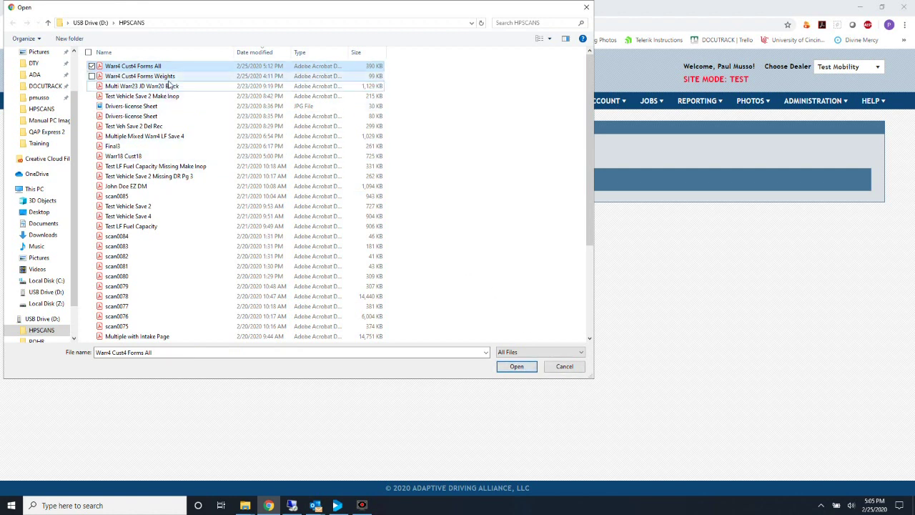
pyautogui.click(565, 367)
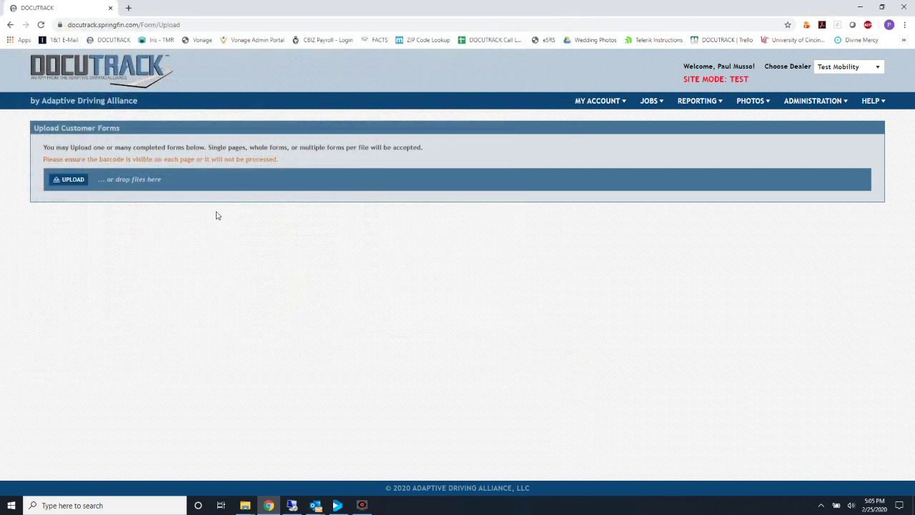
# Drag Warr4 Cust4 Forms All.pdf from File Explorer onto the upload drop zone
pyautogui.click(245, 505)
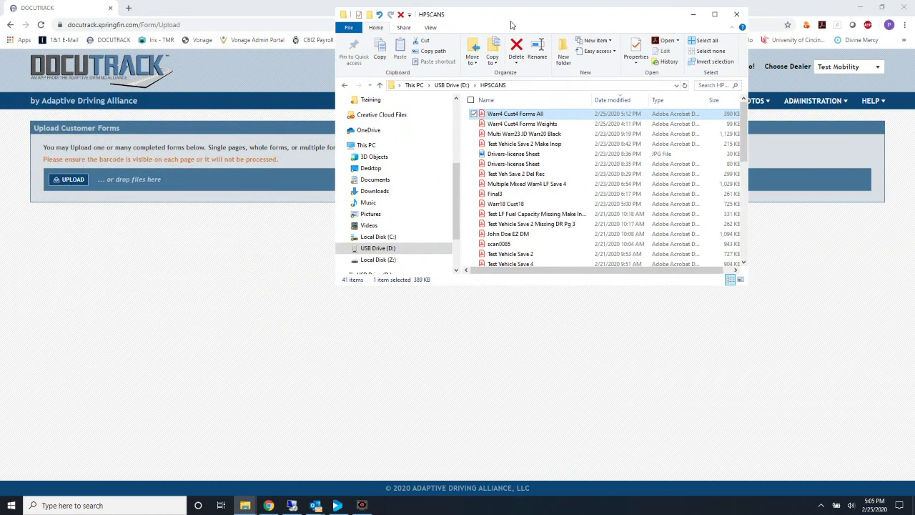
pyautogui.moveTo(515, 12); pyautogui.dragTo(669, 59)
pyautogui.click(667, 159)
pyautogui.moveTo(667, 159); pyautogui.dragTo(142, 193)
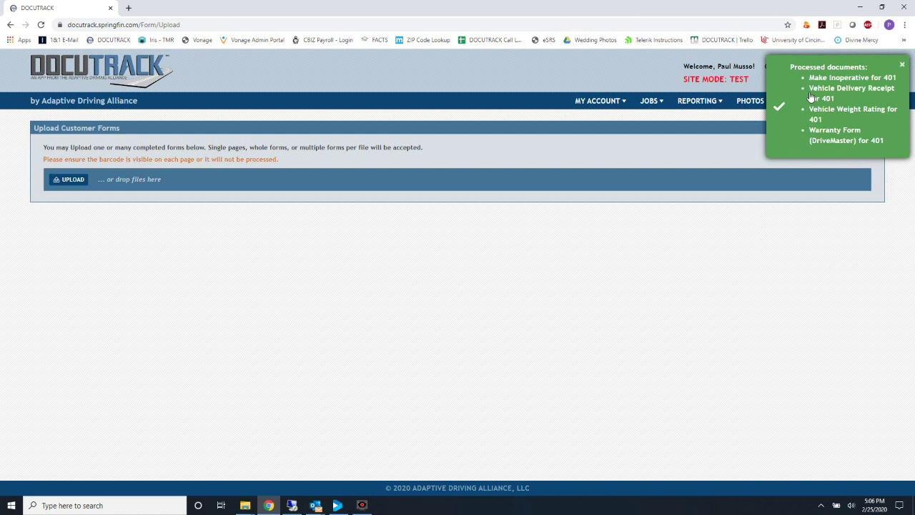
pyautogui.click(651, 101)
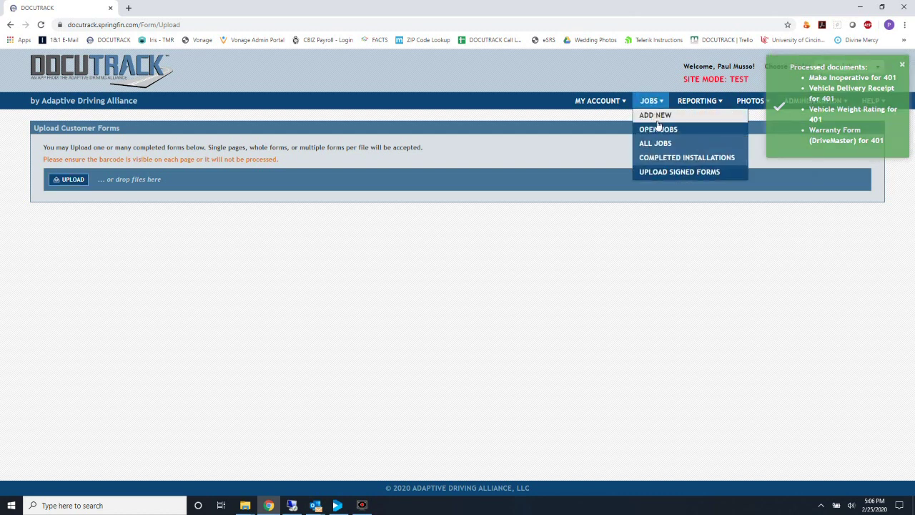
# Go to Open Jobs and open the Warr4 Cust4 job, RO 401
pyautogui.click(654, 130)
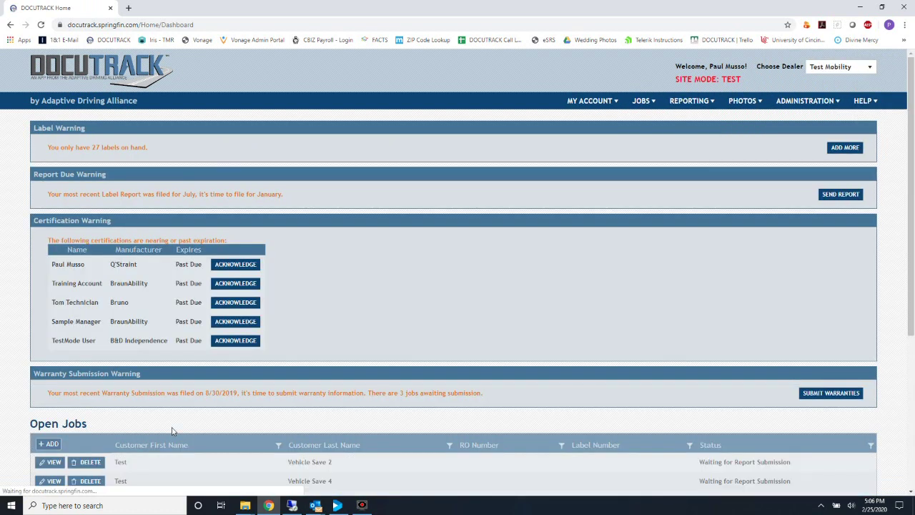
pyautogui.scroll(-4, 171, 431)
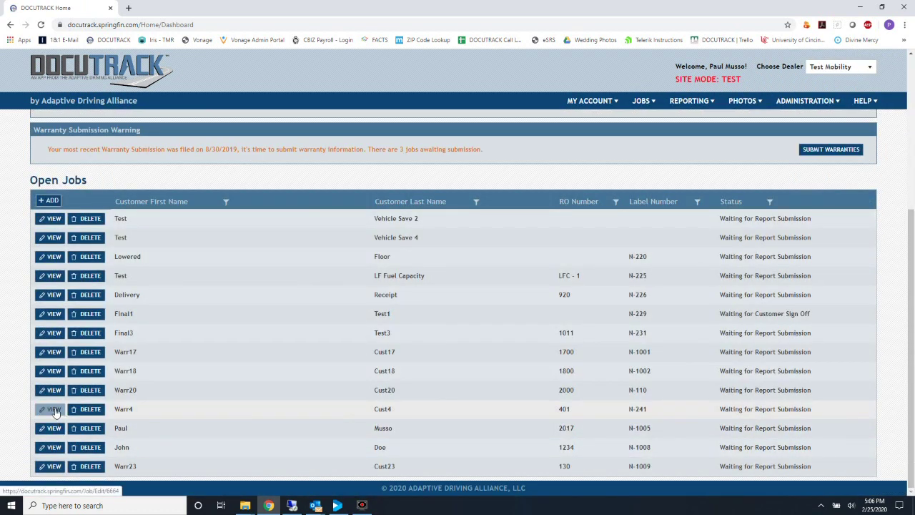
pyautogui.click(55, 410)
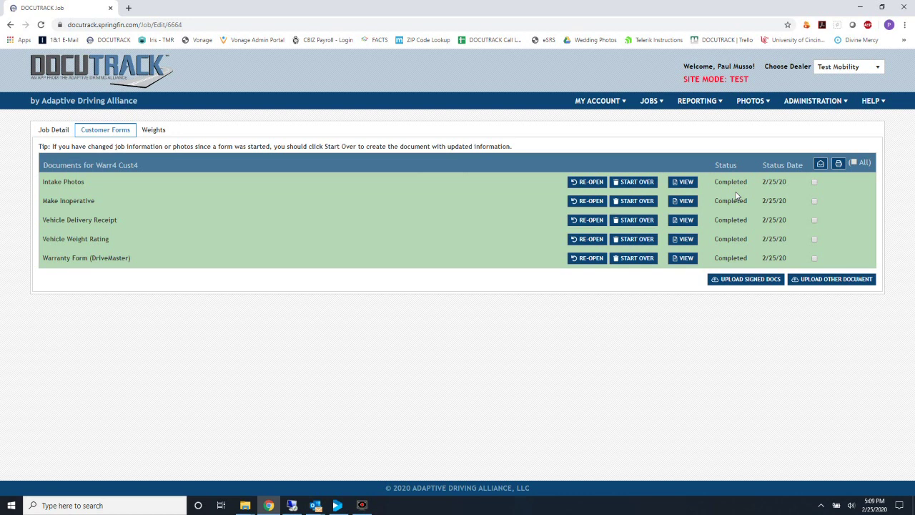
# Print the Intake Photos form as a Vehicle Intake Pictures report and zoom in to full width
pyautogui.click(815, 183)
pyautogui.click(838, 163)
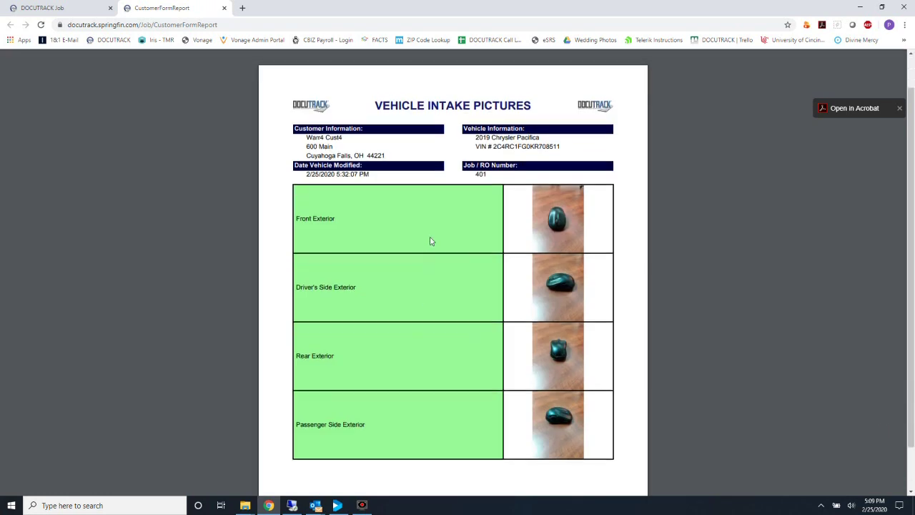
pyautogui.scroll(-3, 429, 241)
pyautogui.scroll(3, 430, 241)
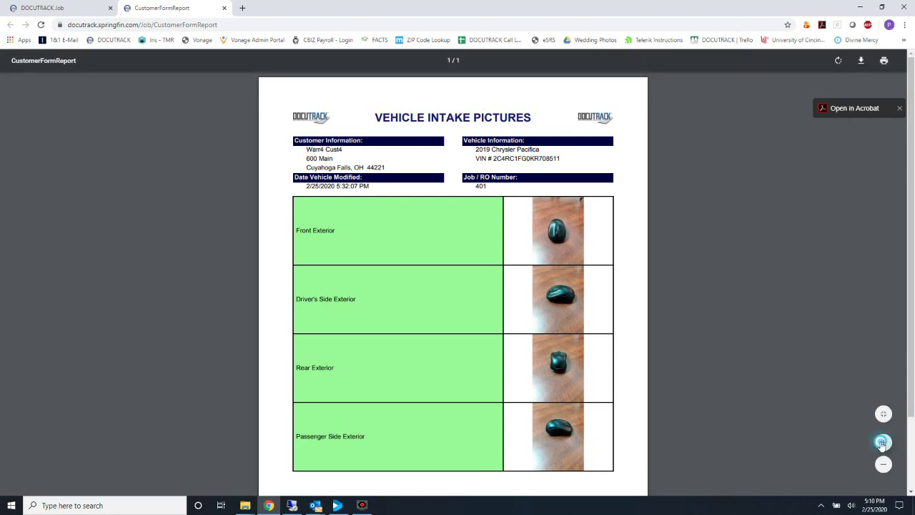
pyautogui.click(882, 442)
pyautogui.click(883, 442)
pyautogui.click(882, 442)
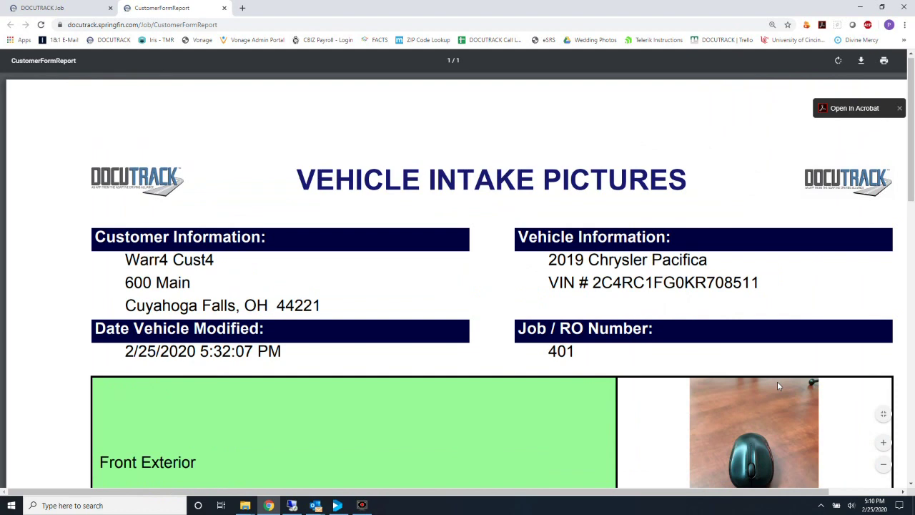
pyautogui.scroll(-5, 778, 382)
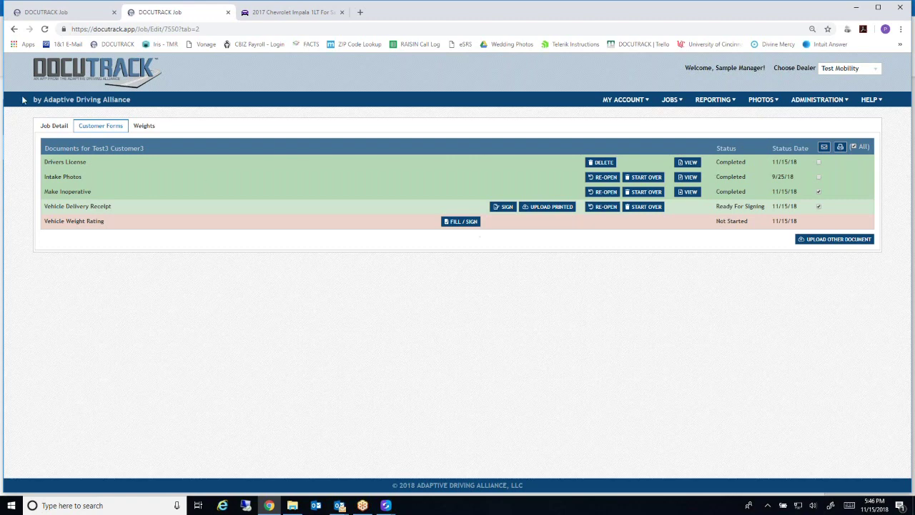
# Go to the Open Jobs list on the Test Mobility Home dashboard
pyautogui.moveTo(672, 100)
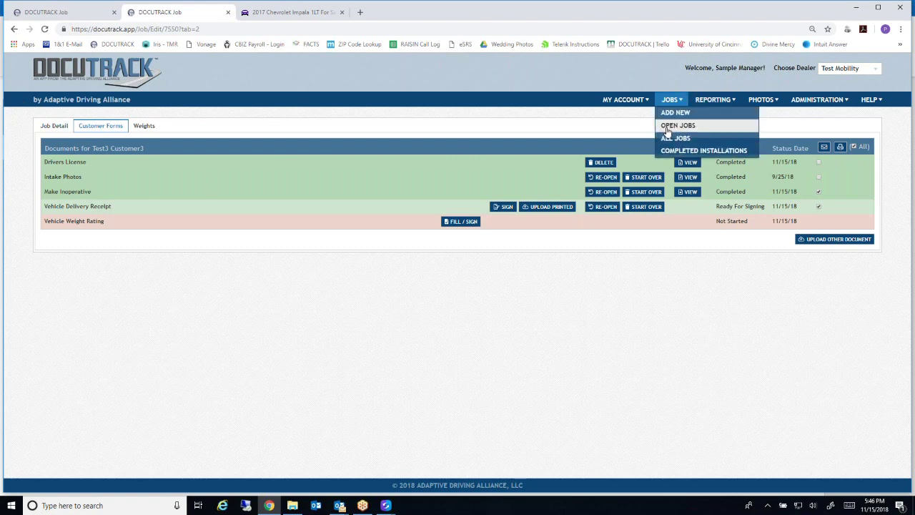
pyautogui.click(672, 126)
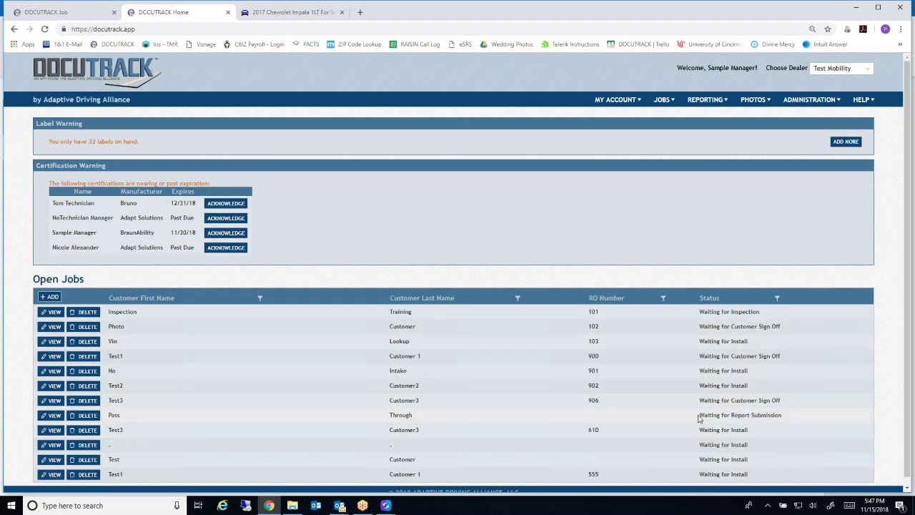
# Show the Completed Installations list with all seven installed parts
pyautogui.click(662, 100)
pyautogui.click(664, 152)
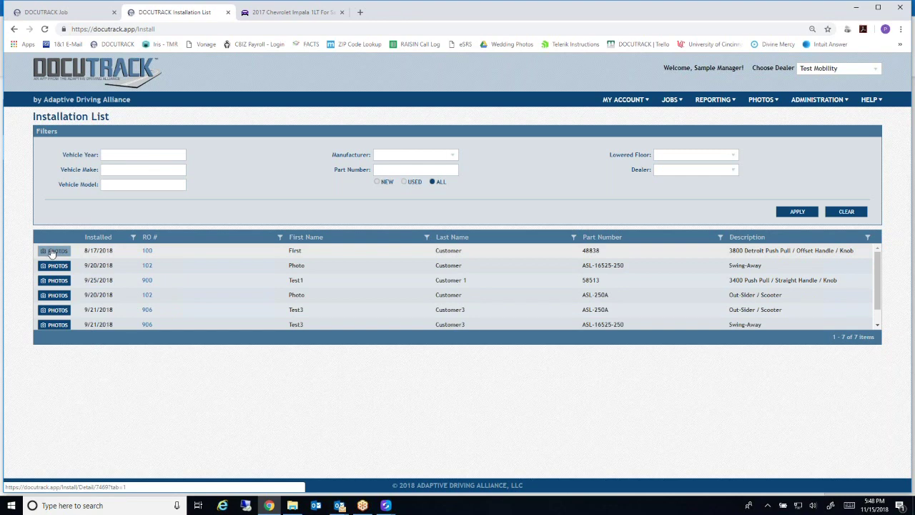
# Open the first installation, the RO 100 hand control, and list its eight install points
pyautogui.click(53, 252)
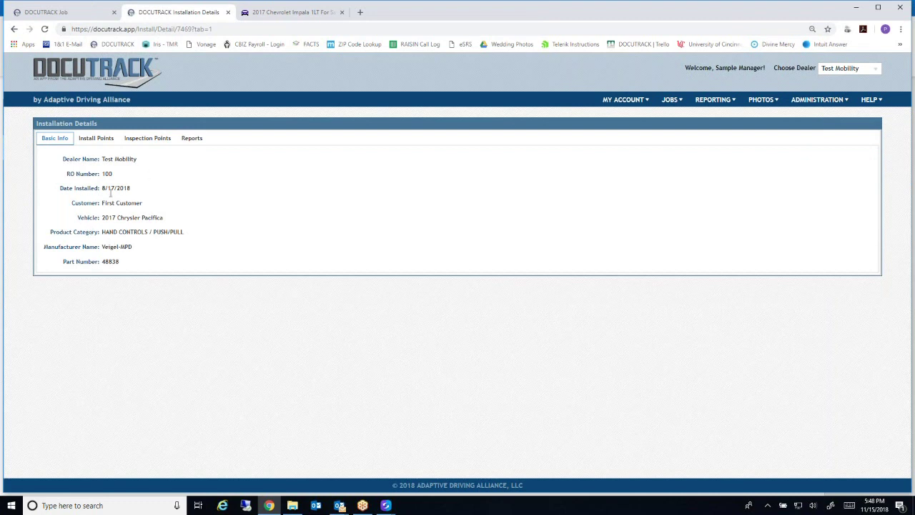
pyautogui.click(98, 140)
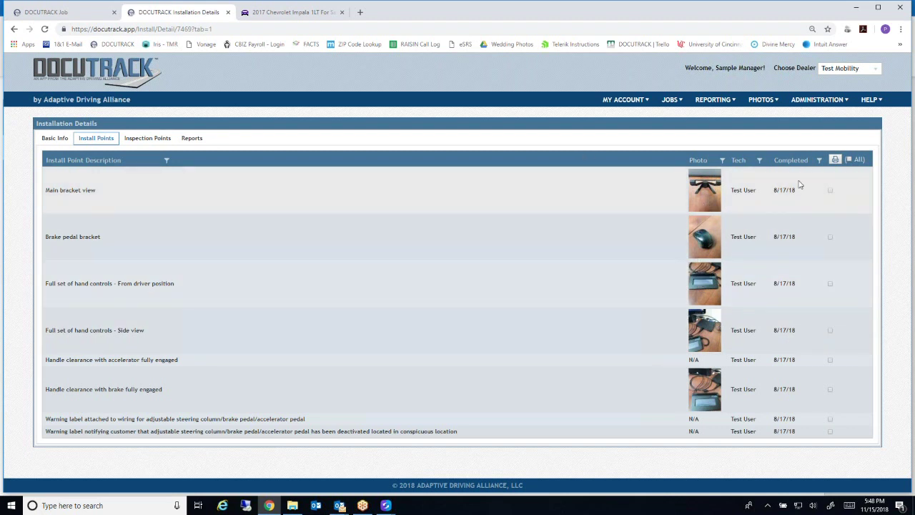
# View the Main bracket photo full size, close it, and select all install points
pyautogui.click(712, 195)
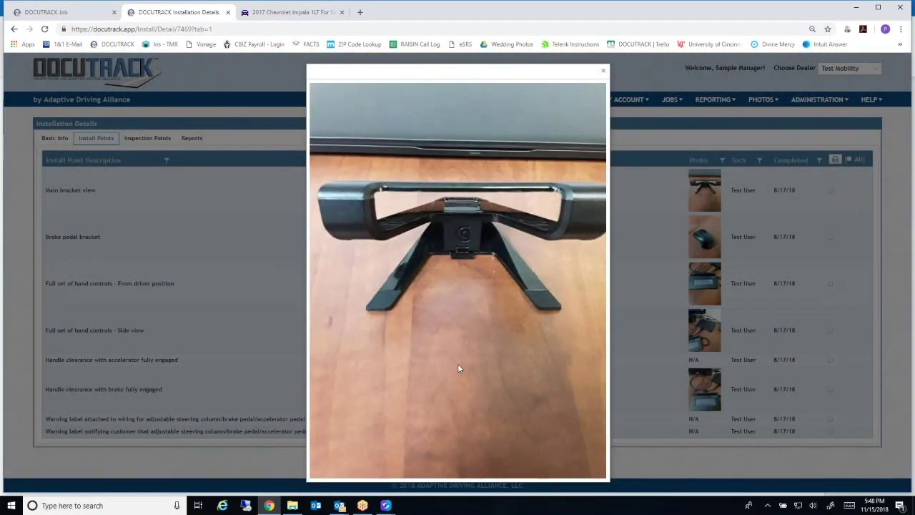
pyautogui.click(603, 71)
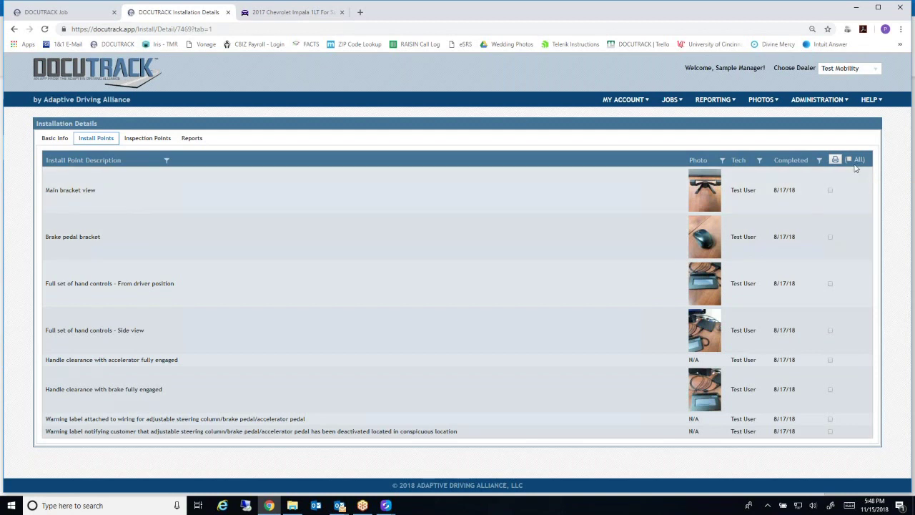
pyautogui.click(849, 159)
# Print the selected points as the two-page Critical Installation Point Report, scroll through it, and close it
pyautogui.click(835, 161)
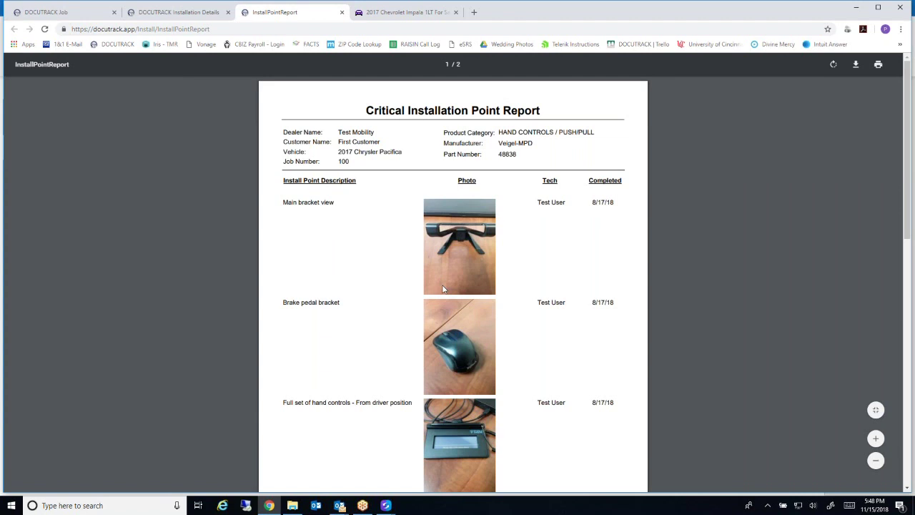
pyautogui.scroll(-10, 443, 290)
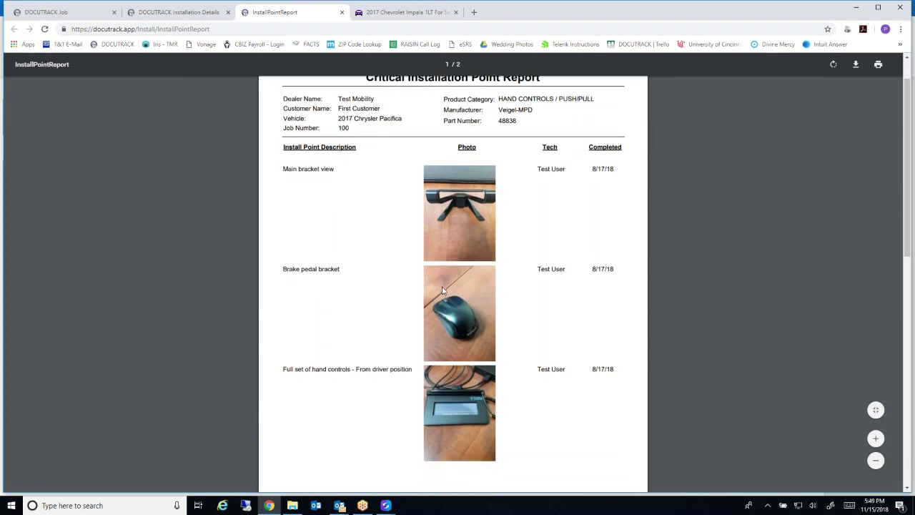
pyautogui.scroll(-2, 443, 291)
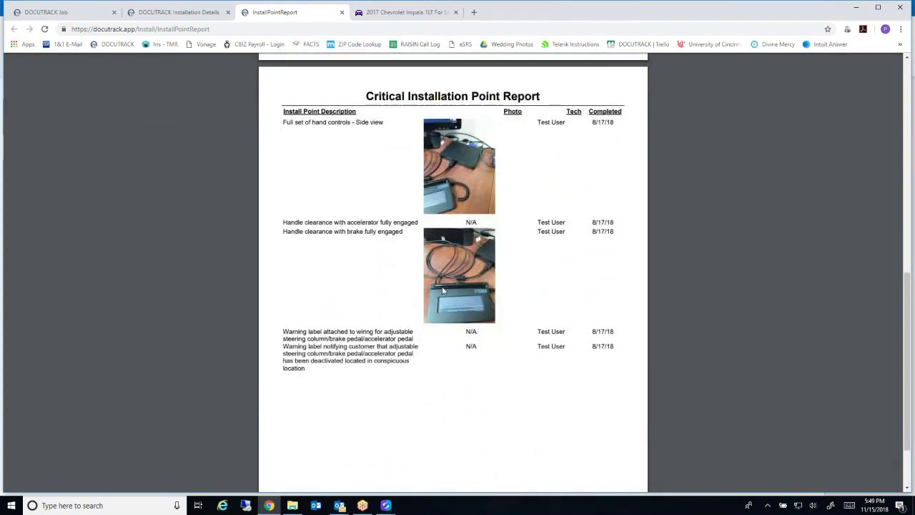
pyautogui.scroll(-1, 443, 290)
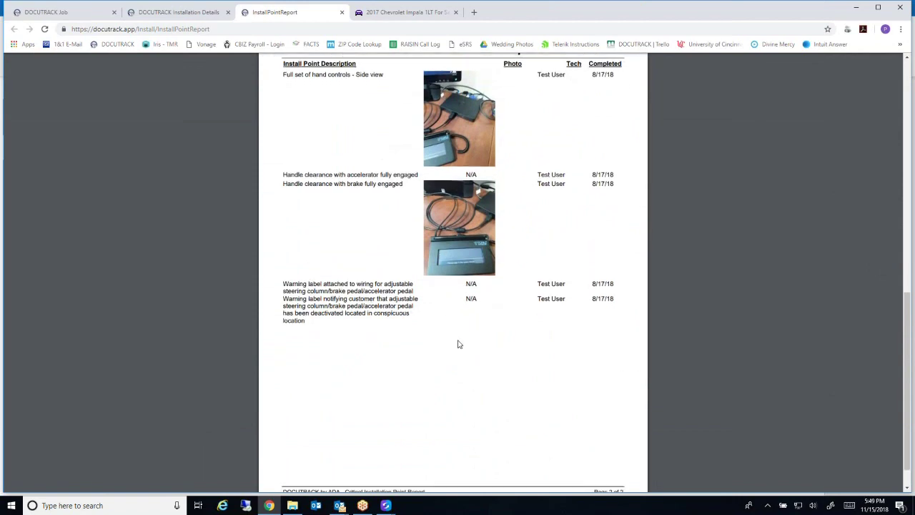
pyautogui.scroll(-1, 458, 344)
pyautogui.scroll(20, 458, 343)
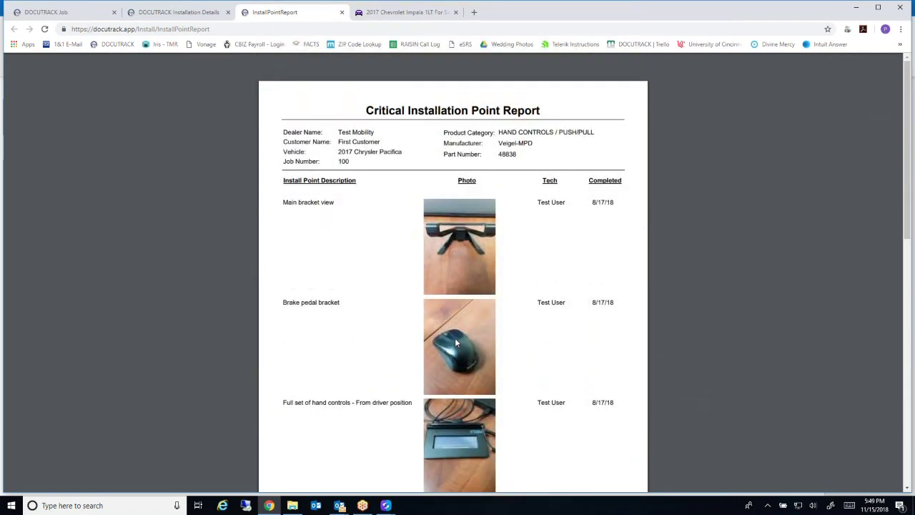
pyautogui.click(342, 13)
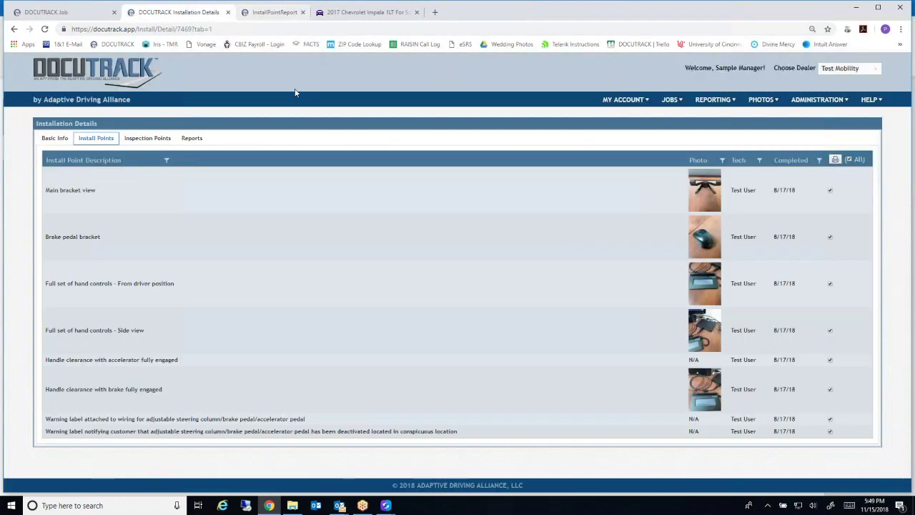
# Check the Inspection Points, then view the submitted QAP Label N-200 report from Reports
pyautogui.click(148, 138)
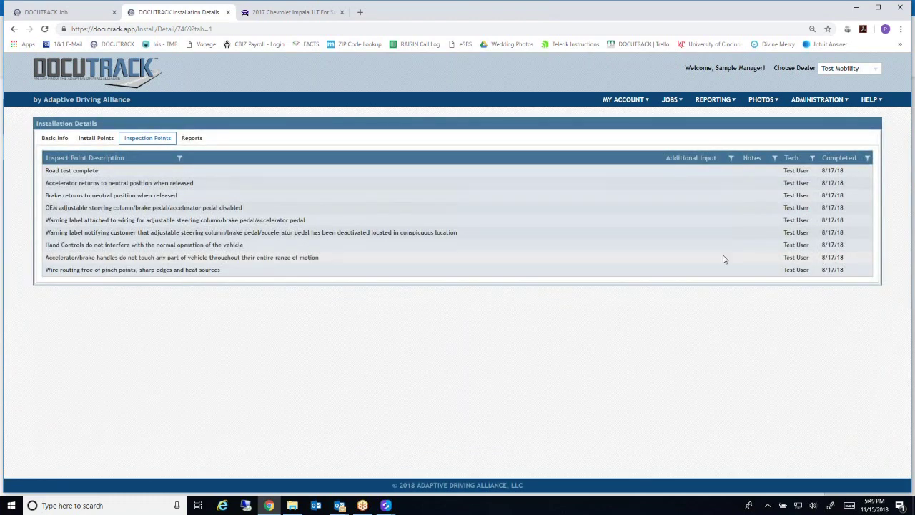
pyautogui.click(191, 138)
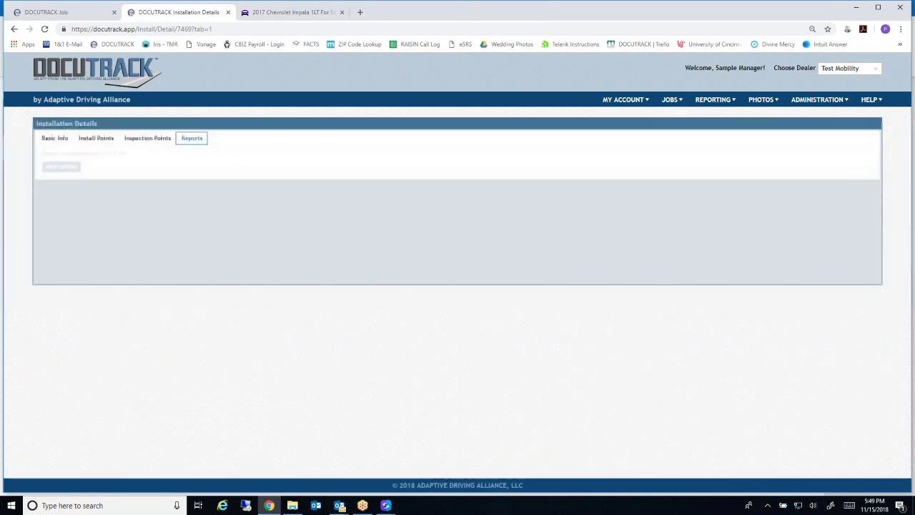
pyautogui.click(52, 168)
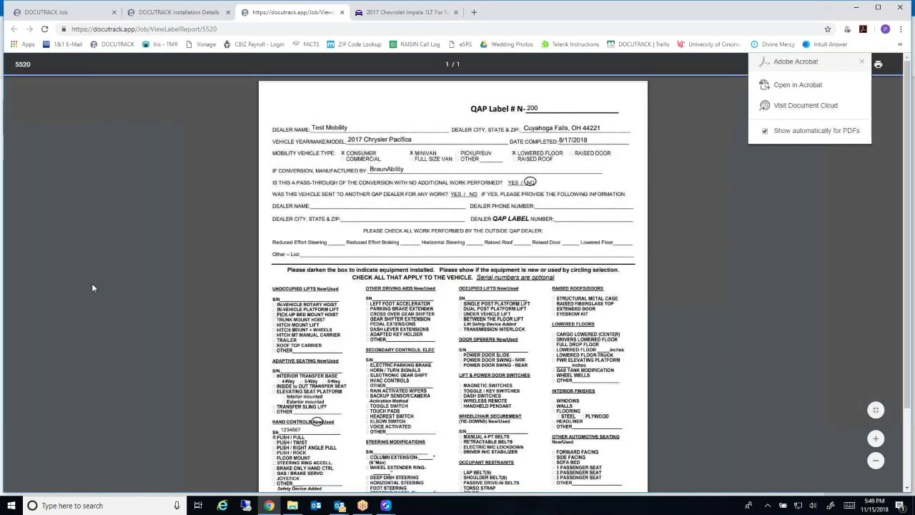
# Scroll through the QAP label report PDF, then close its '5520' tab
pyautogui.scroll(-1, 453, 286)
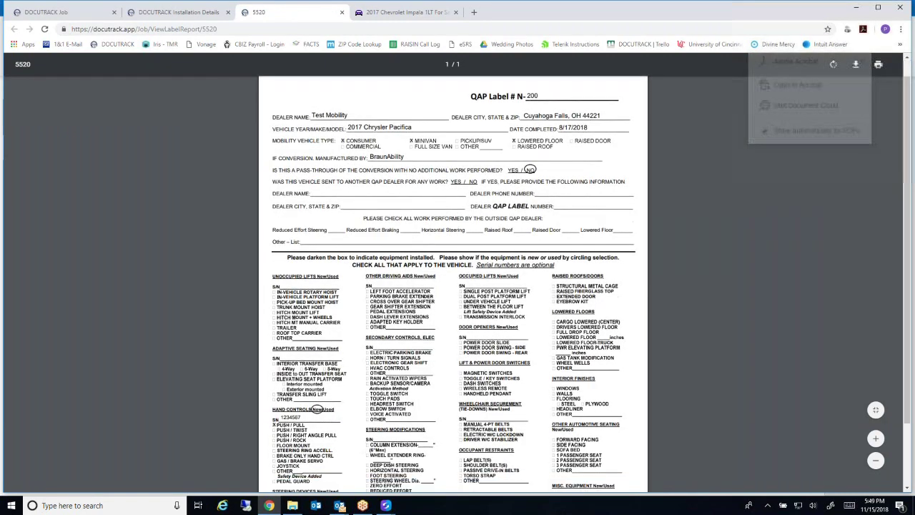
pyautogui.scroll(-3, 291, 333)
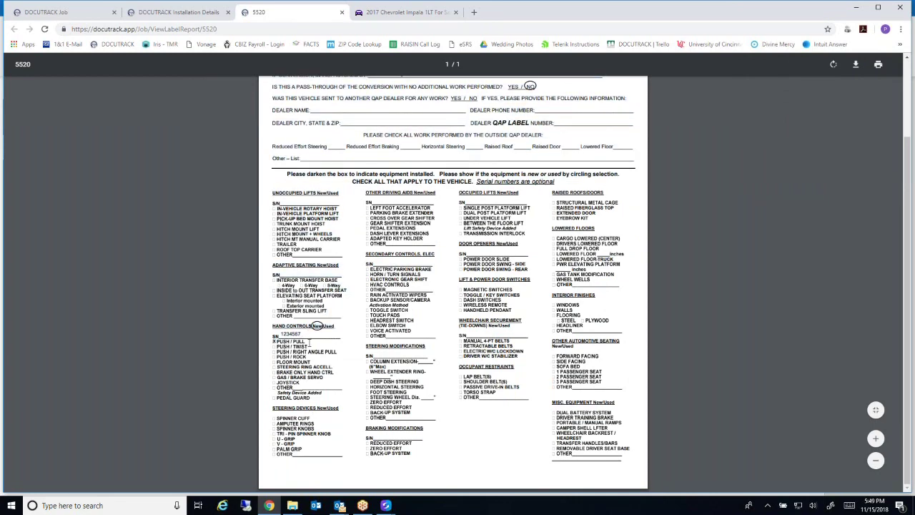
pyautogui.scroll(3, 309, 344)
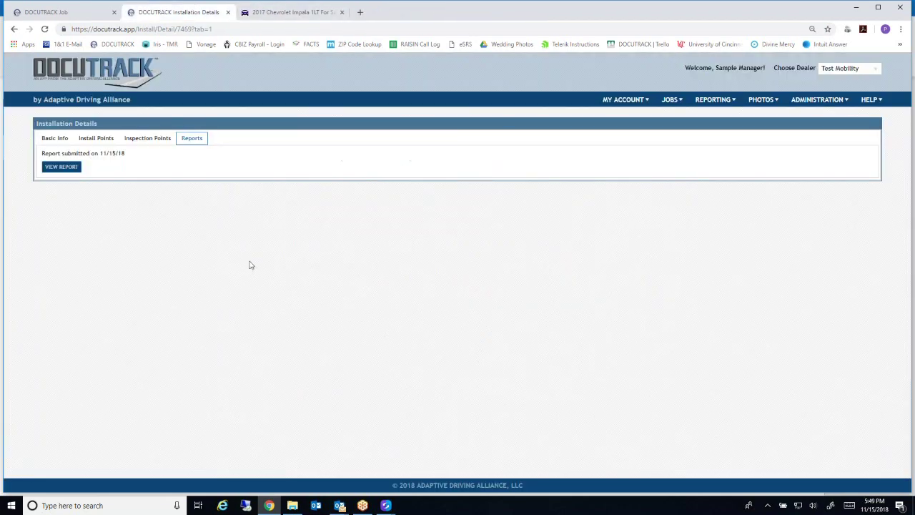
pyautogui.click(341, 13)
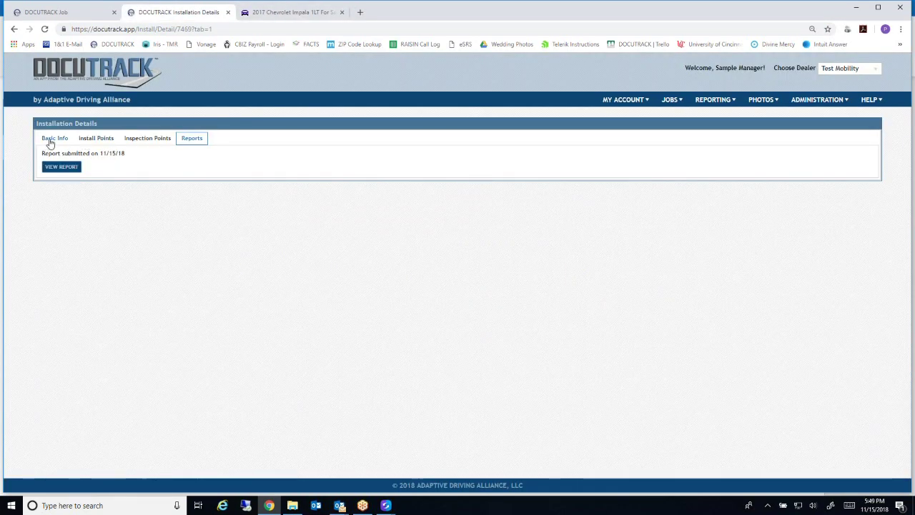
# View the RO 100 installation's Basic Info, then go back to the seven-item Installation List
pyautogui.click(84, 140)
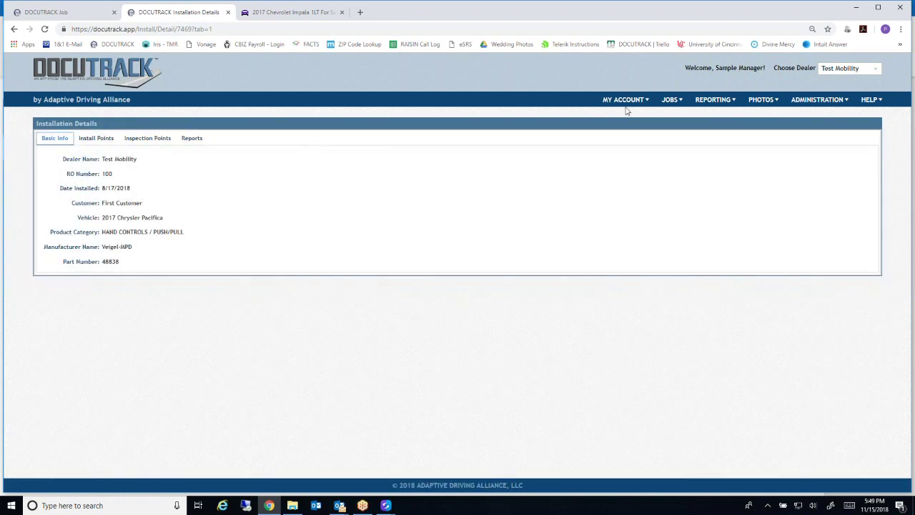
pyautogui.click(14, 28)
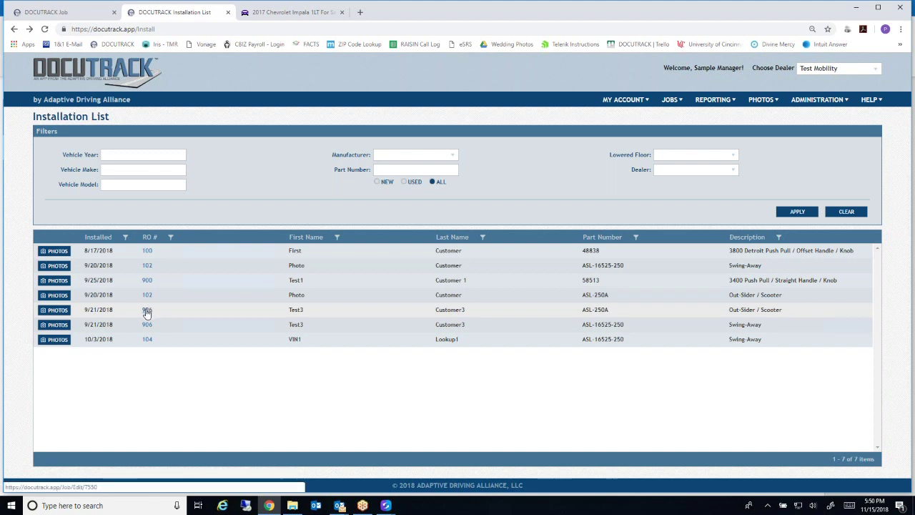
pyautogui.click(147, 312)
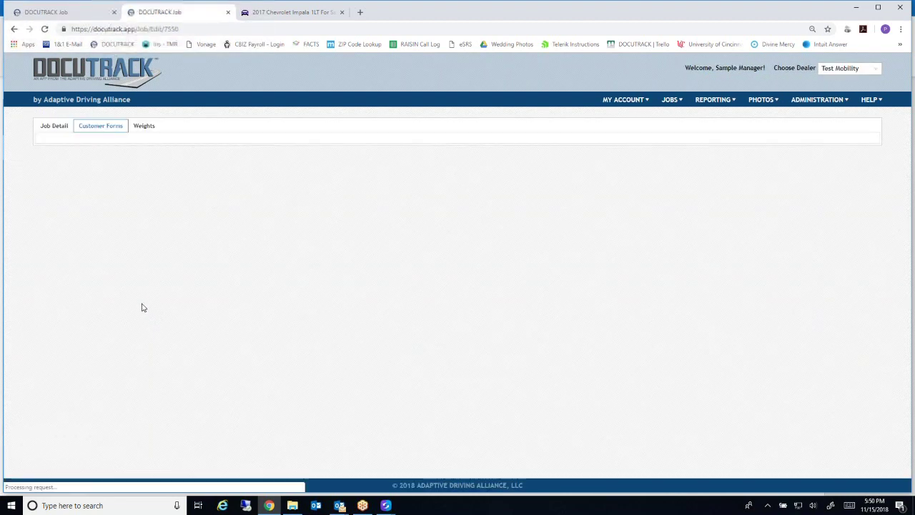
pyautogui.click(53, 129)
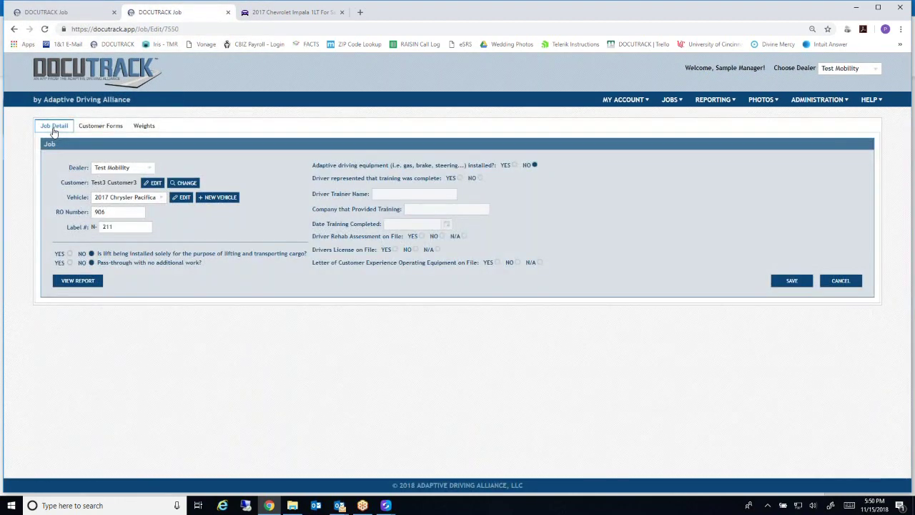
pyautogui.click(93, 127)
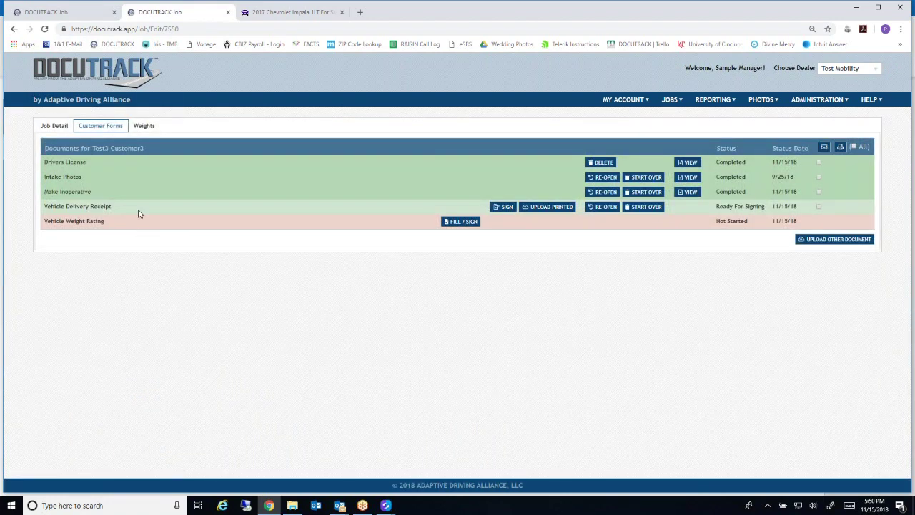
pyautogui.click(144, 127)
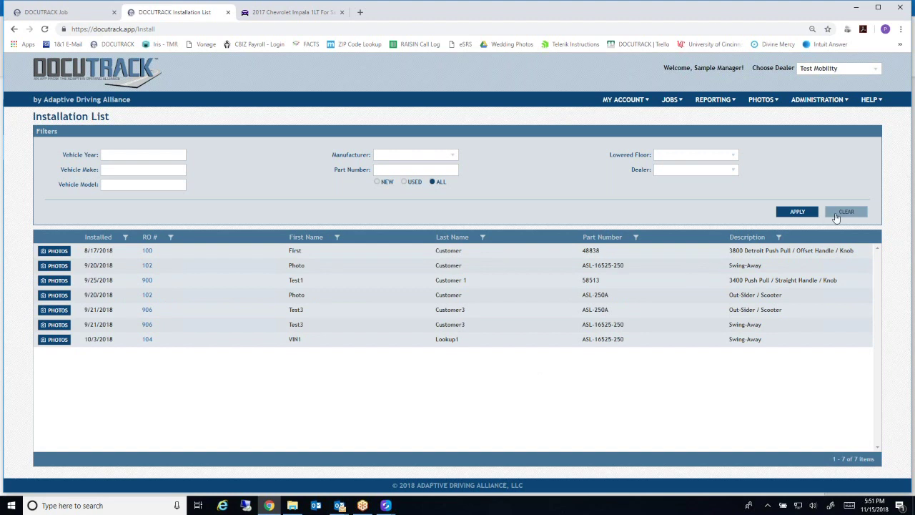
# Open the Installation Photo List through PHOTOS > Install Photos in the menu bar
pyautogui.click(674, 102)
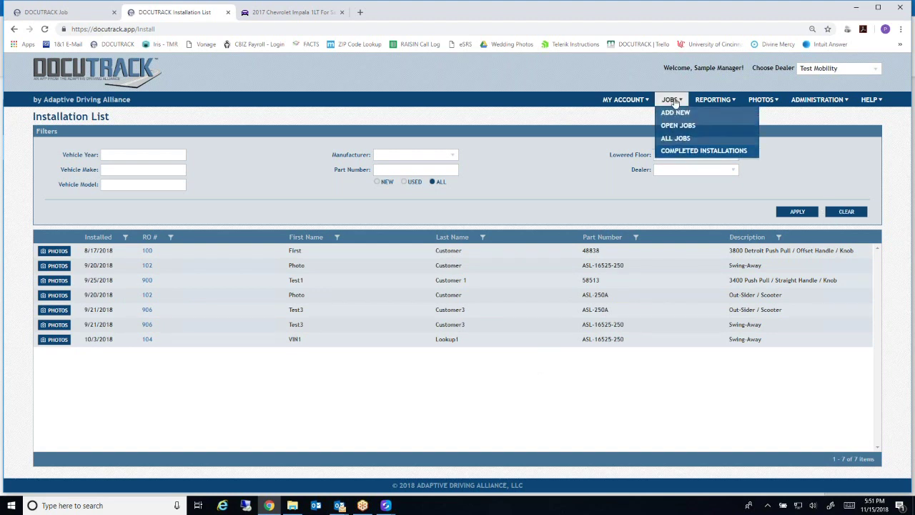
pyautogui.moveTo(720, 106)
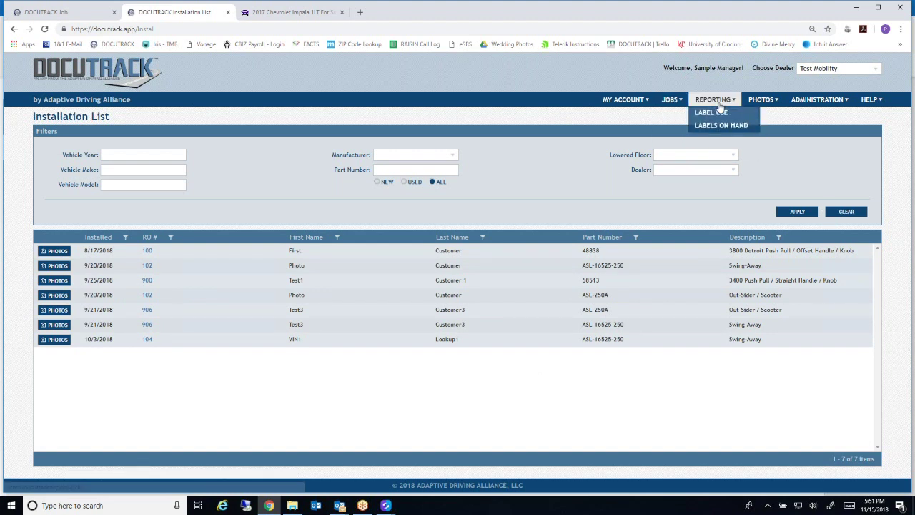
pyautogui.moveTo(770, 103)
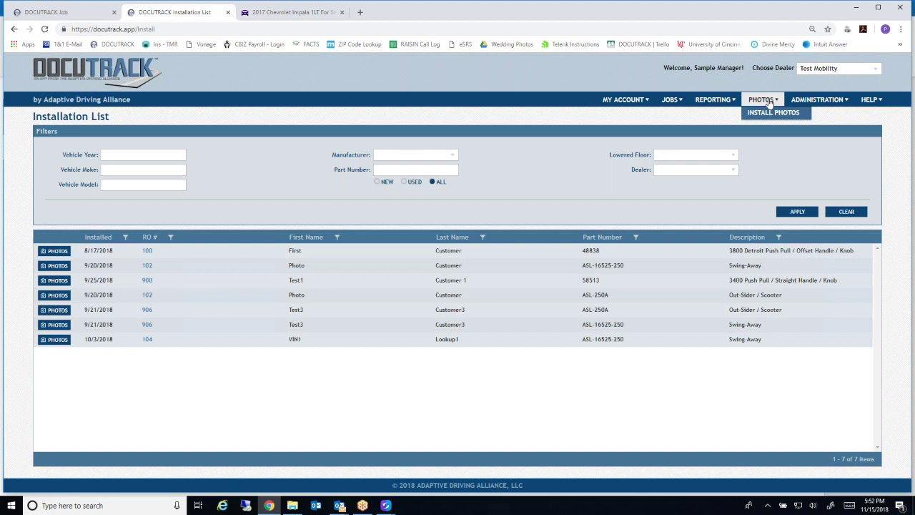
pyautogui.click(773, 113)
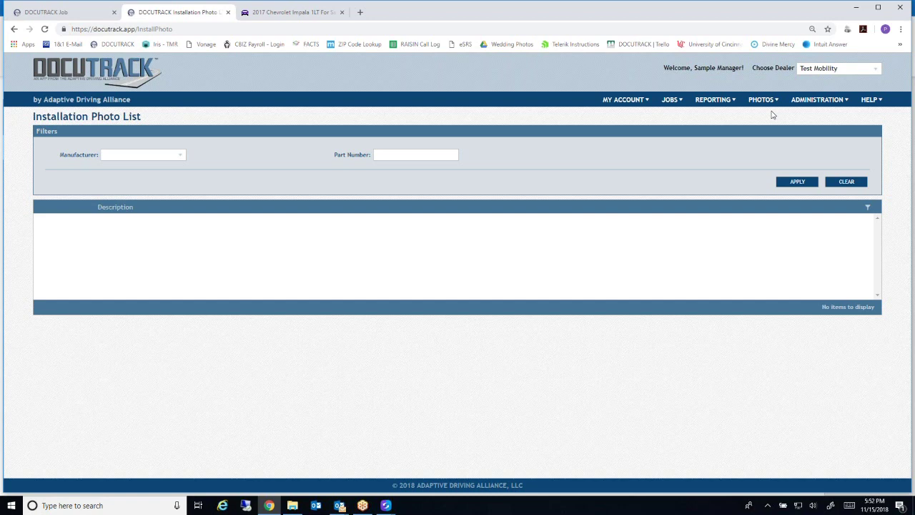
# Filter the installation photos to manufacturer Bruno and part number 250
pyautogui.click(181, 156)
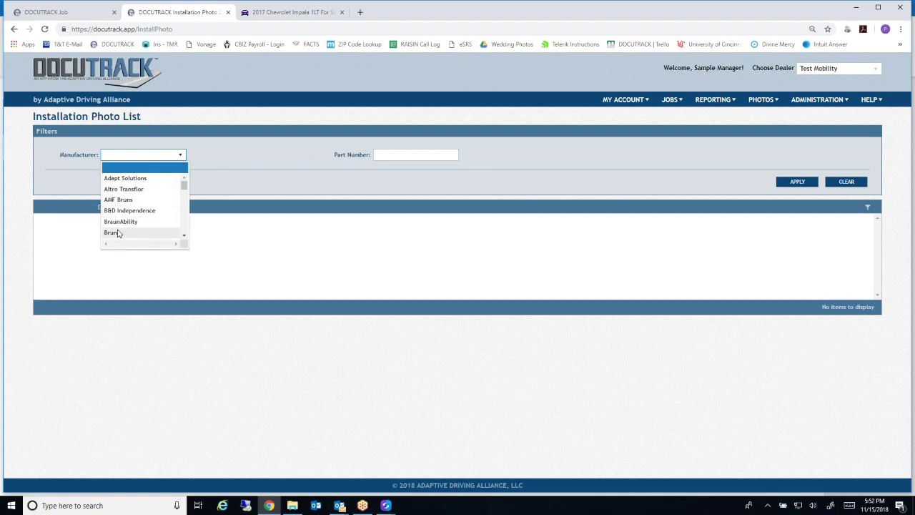
pyautogui.click(116, 235)
pyautogui.click(418, 154)
pyautogui.write('250')
pyautogui.click(801, 182)
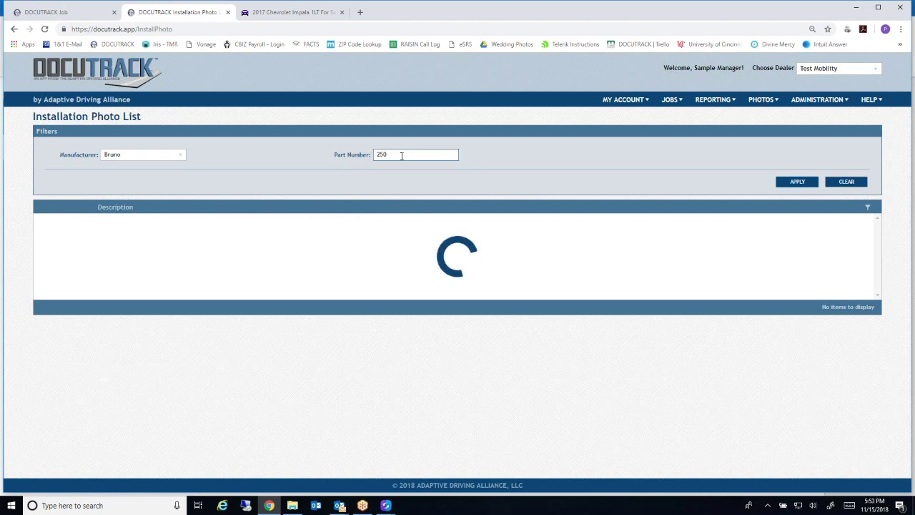
# Open the install photo details for the Bruno ASL-250HTP MWD Out-Sider
pyautogui.click(259, 233)
pyautogui.scroll(-3, 262, 272)
pyautogui.scroll(-1, 454, 254)
pyautogui.scroll(1, 455, 254)
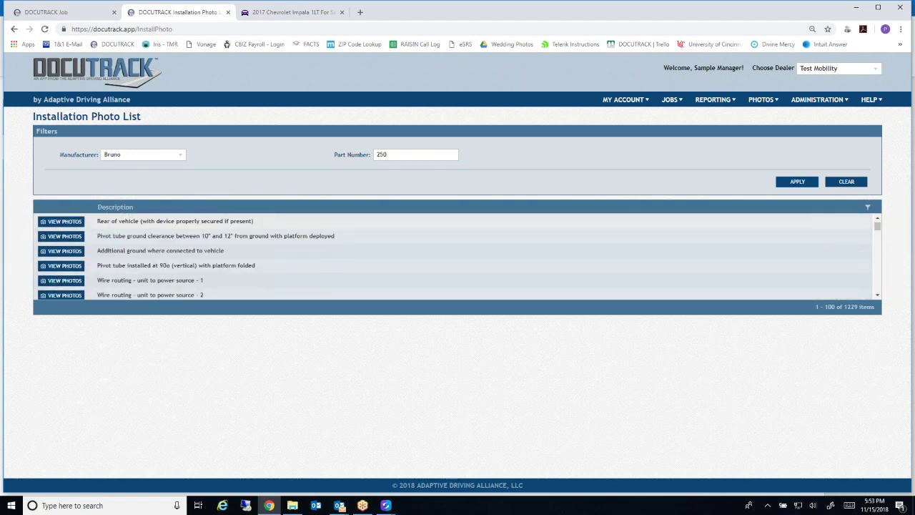
pyautogui.click(62, 238)
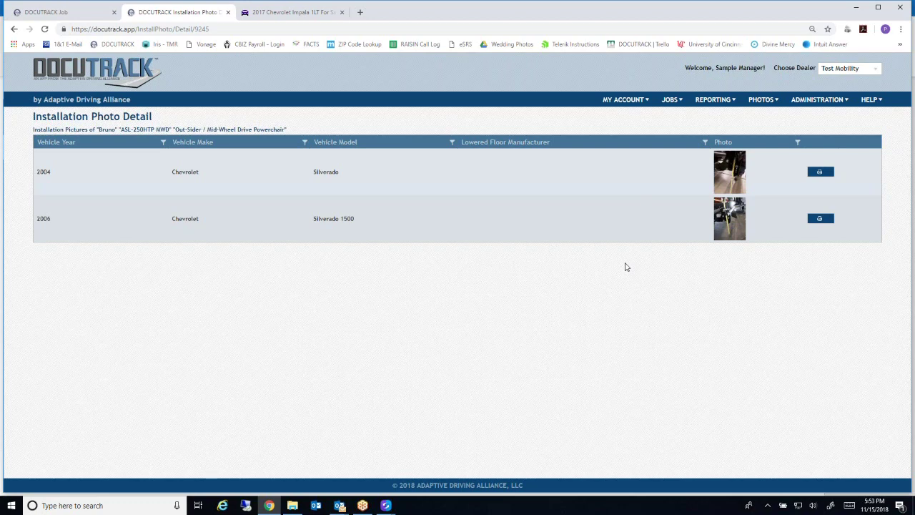
# Enlarge the 2004 Silverado install photo, close it, then open it full size separately and close that tab
pyautogui.click(731, 178)
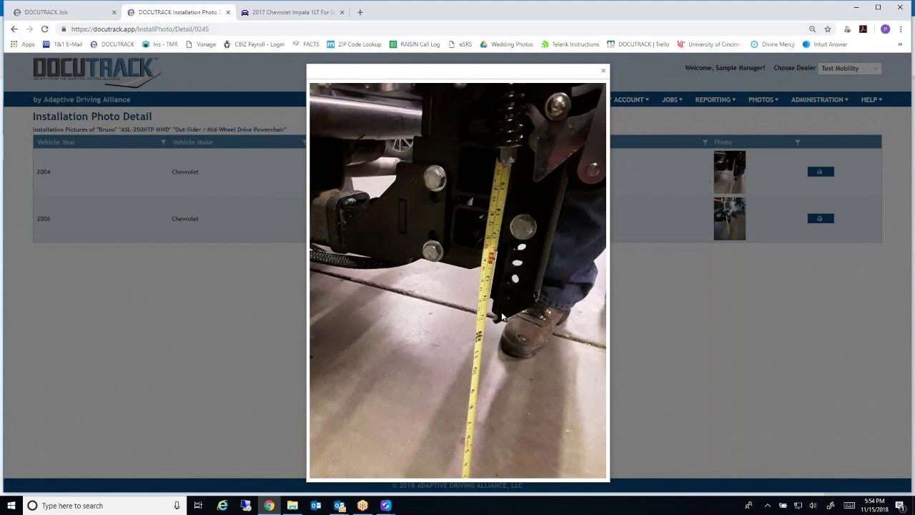
pyautogui.click(603, 71)
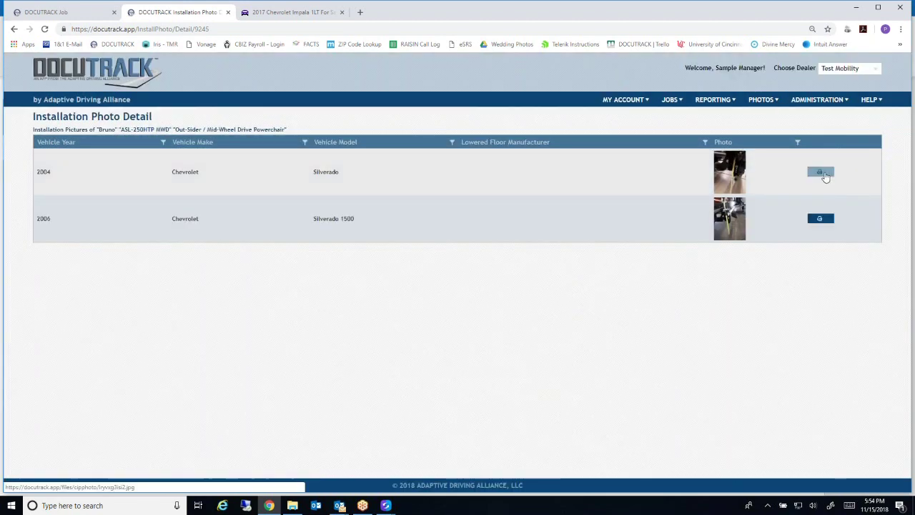
pyautogui.click(819, 171)
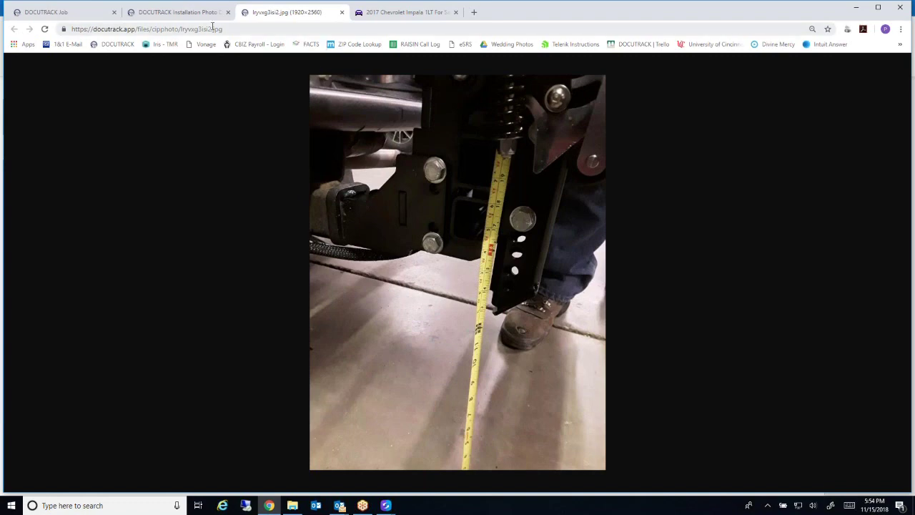
pyautogui.click(341, 12)
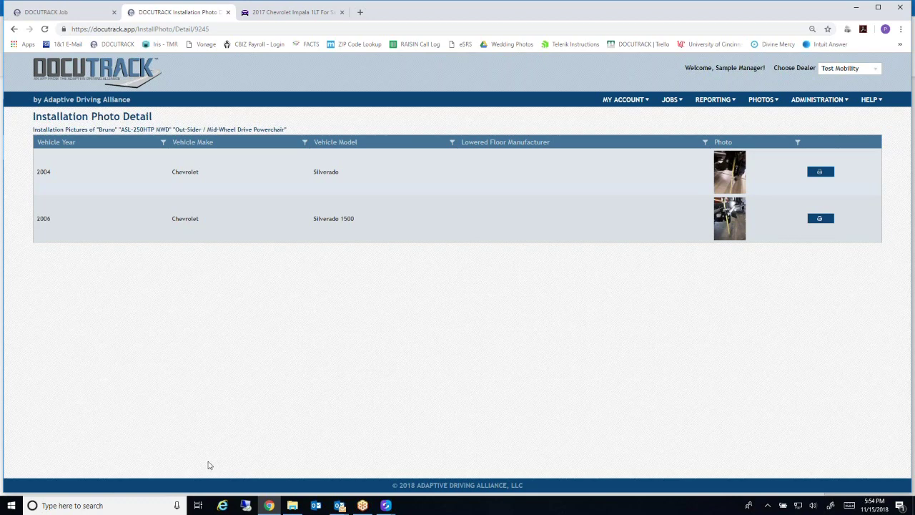
# Open Edit My Account and cancel without changes, then open the dealer's Location Info
pyautogui.moveTo(790, 109)
pyautogui.moveTo(625, 104)
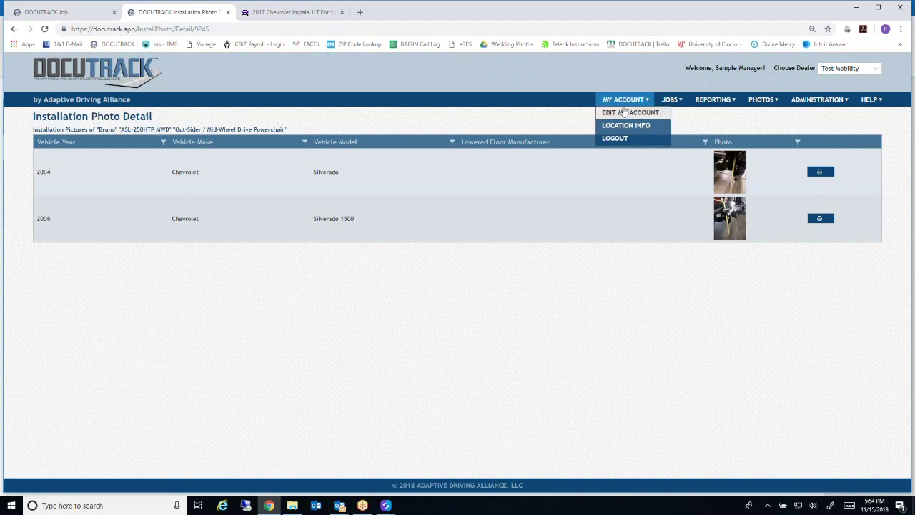
pyautogui.click(620, 114)
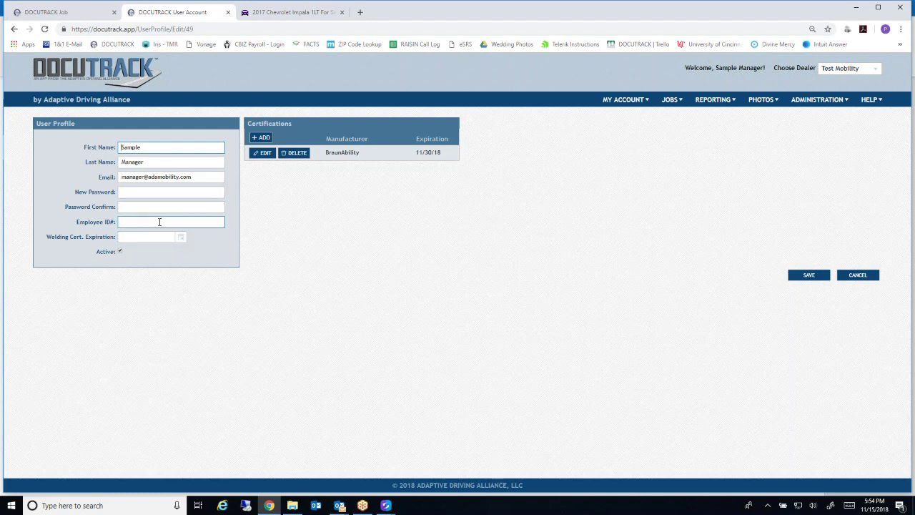
pyautogui.click(854, 276)
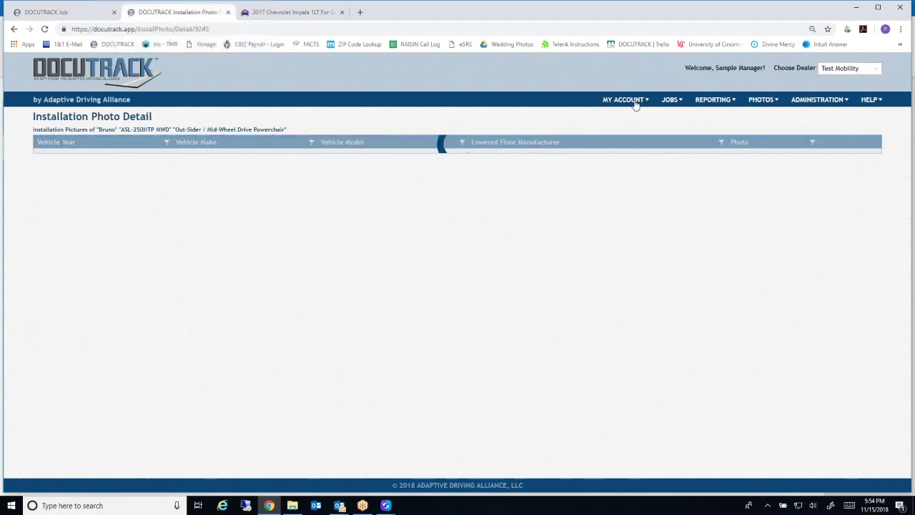
pyautogui.click(624, 99)
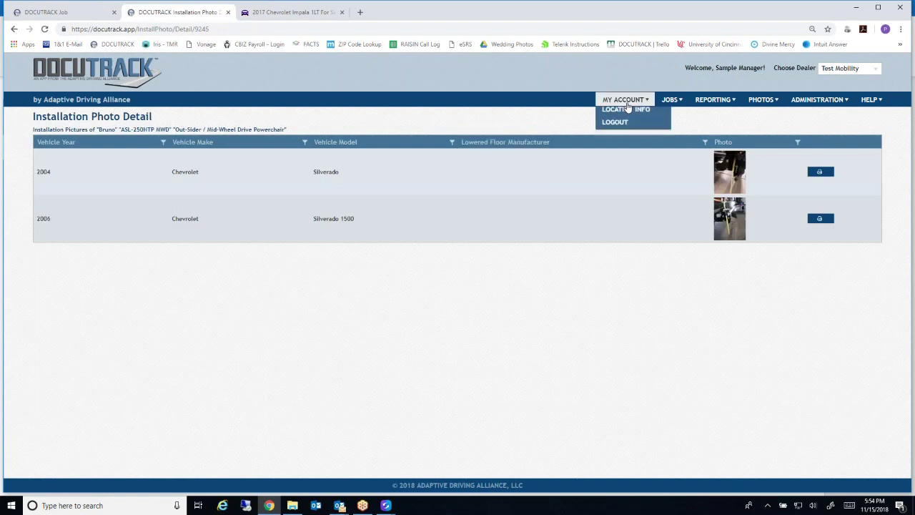
pyautogui.click(621, 126)
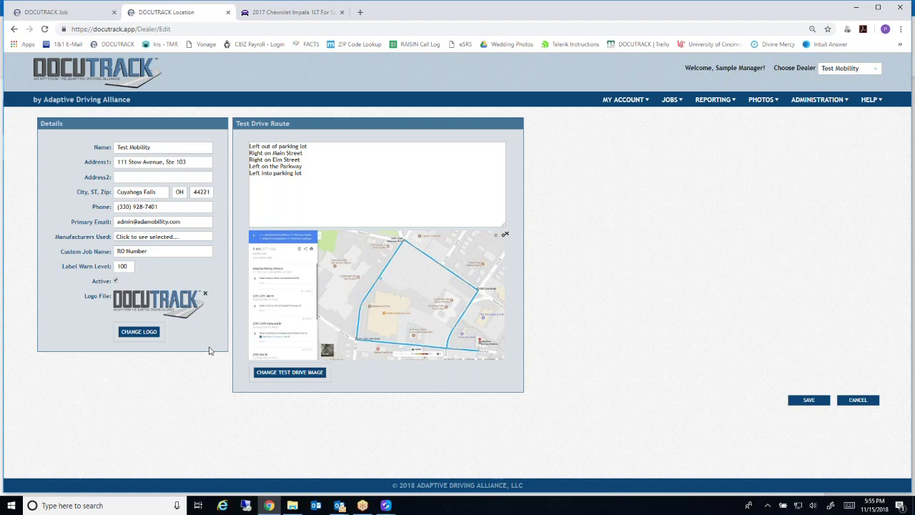
pyautogui.click(142, 250)
pyautogui.click(147, 281)
pyautogui.click(131, 266)
pyautogui.write('0')
pyautogui.click(135, 331)
# Go to Administration > User Accounts and open the Training Account user's profile
pyautogui.moveTo(624, 106)
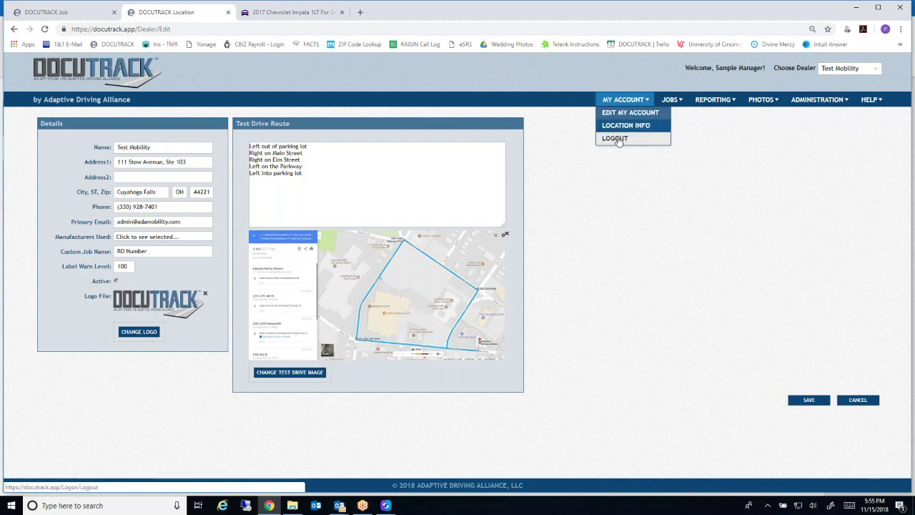
pyautogui.moveTo(817, 102)
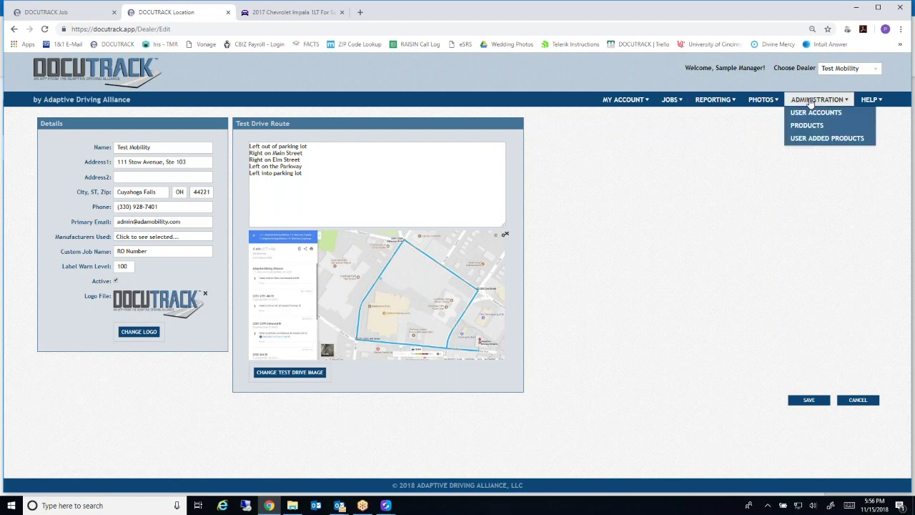
pyautogui.click(812, 115)
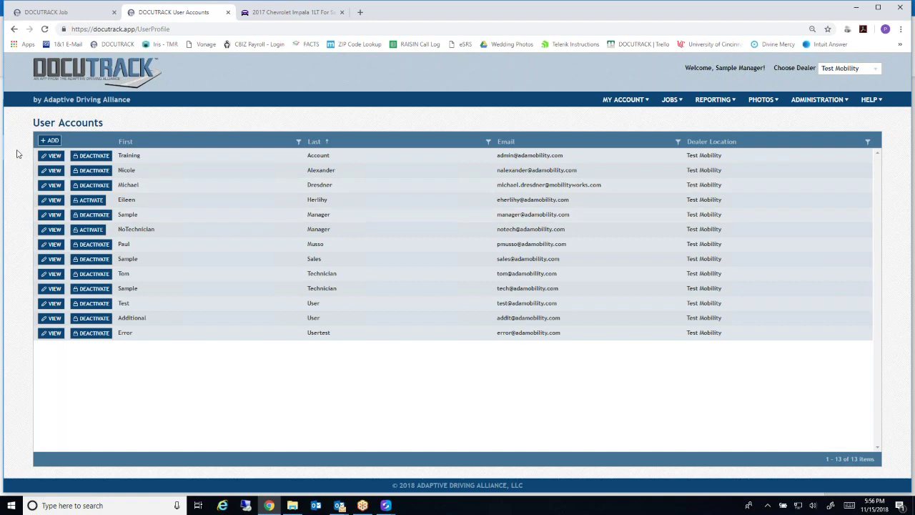
pyautogui.click(55, 156)
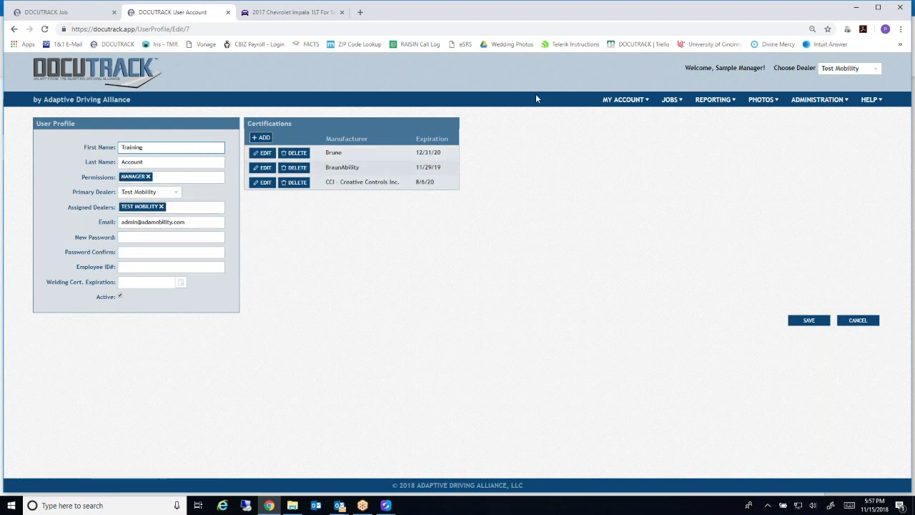
pyautogui.click(187, 179)
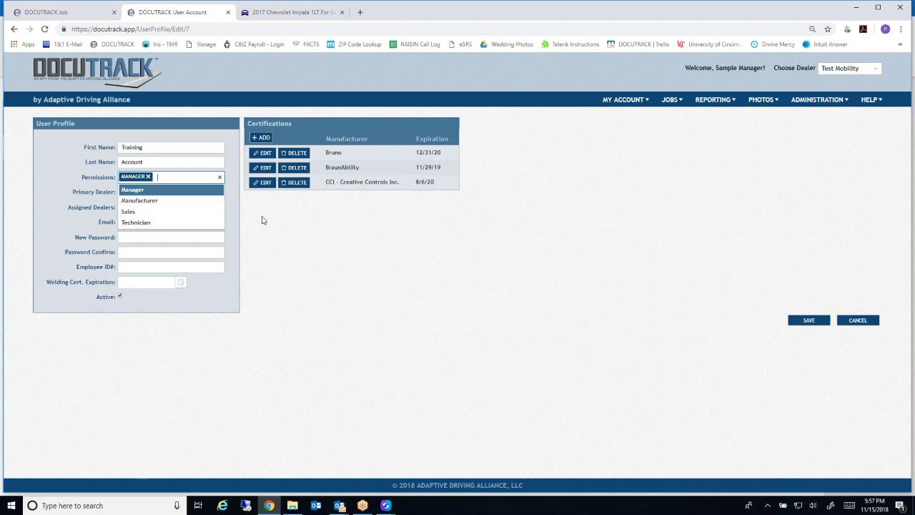
pyautogui.click(220, 177)
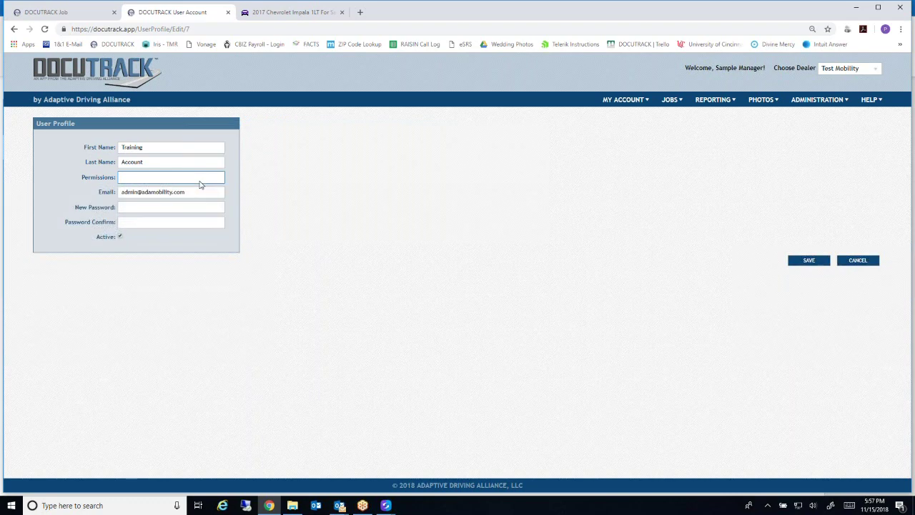
pyautogui.click(221, 178)
pyautogui.click(202, 190)
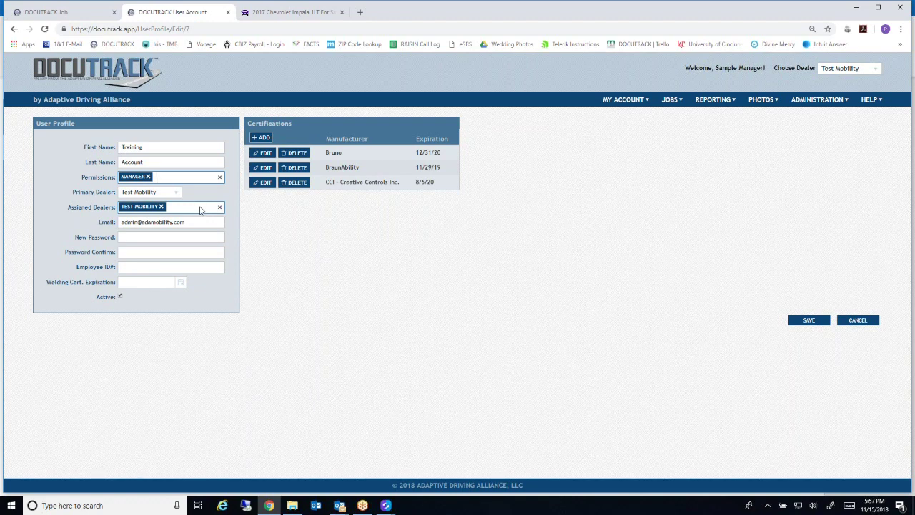
pyautogui.click(201, 208)
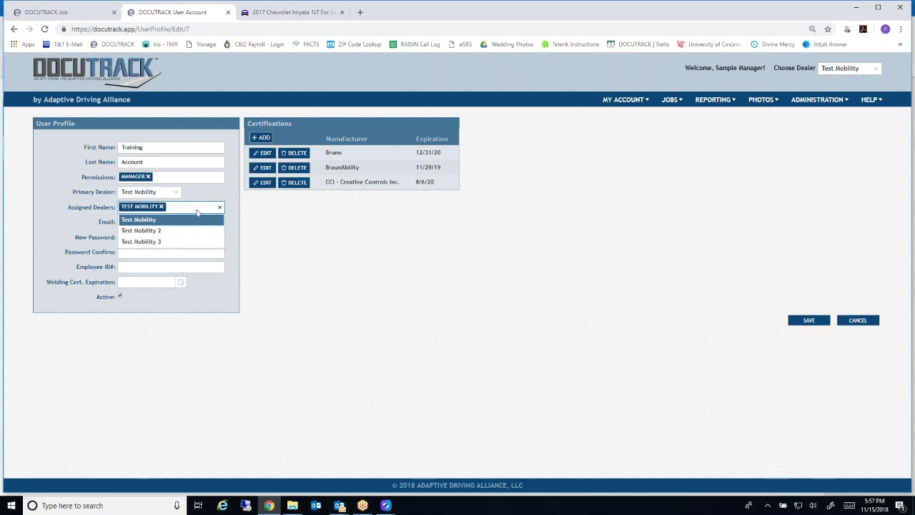
pyautogui.click(189, 220)
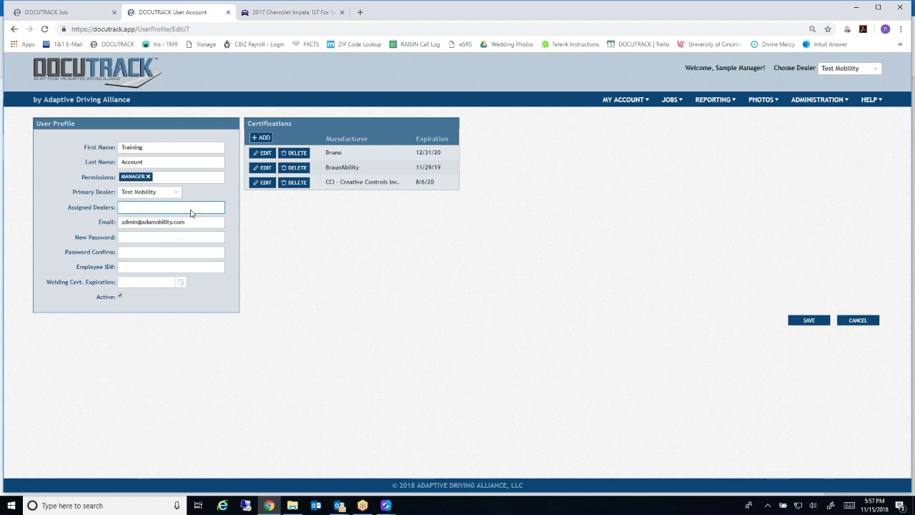
pyautogui.click(190, 209)
pyautogui.click(169, 220)
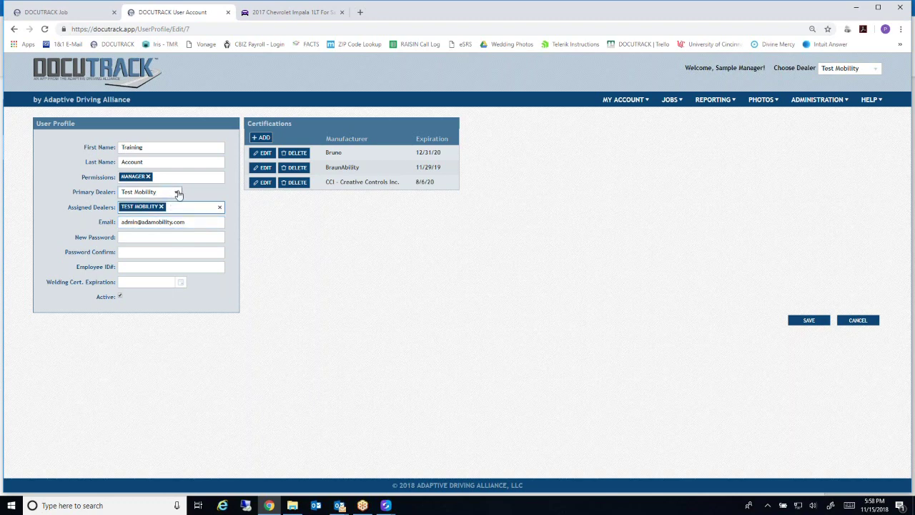
pyautogui.click(178, 194)
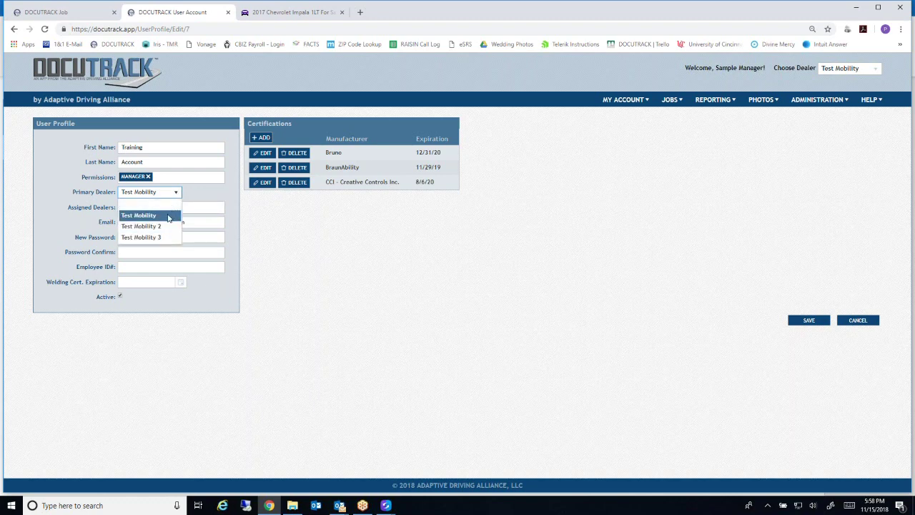
pyautogui.click(168, 215)
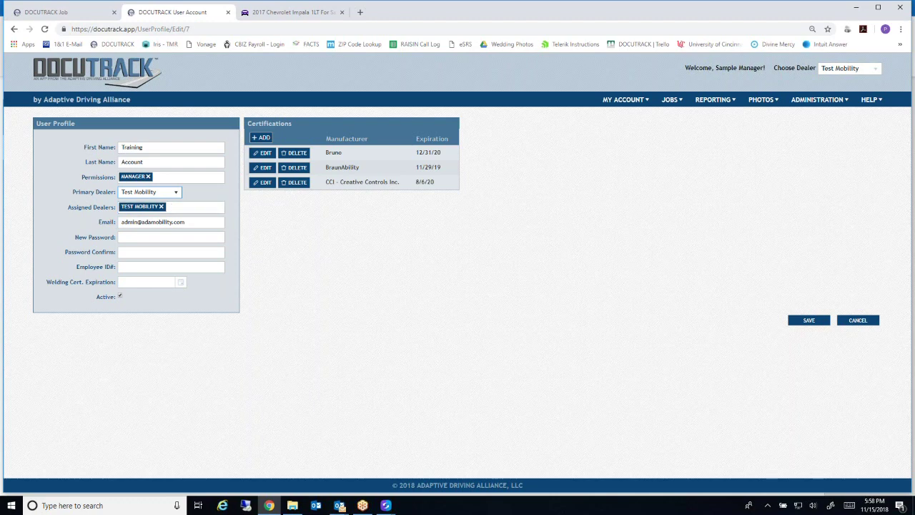
pyautogui.click(174, 206)
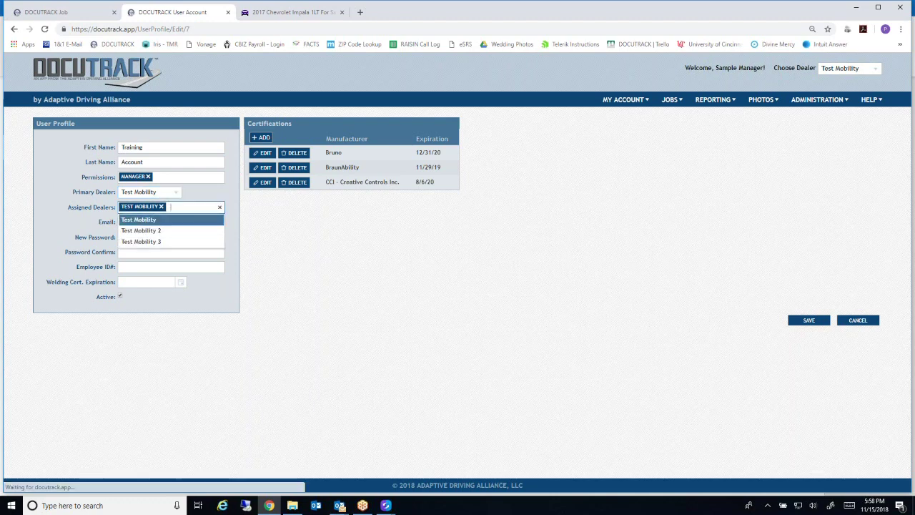
pyautogui.press('BackSpace')
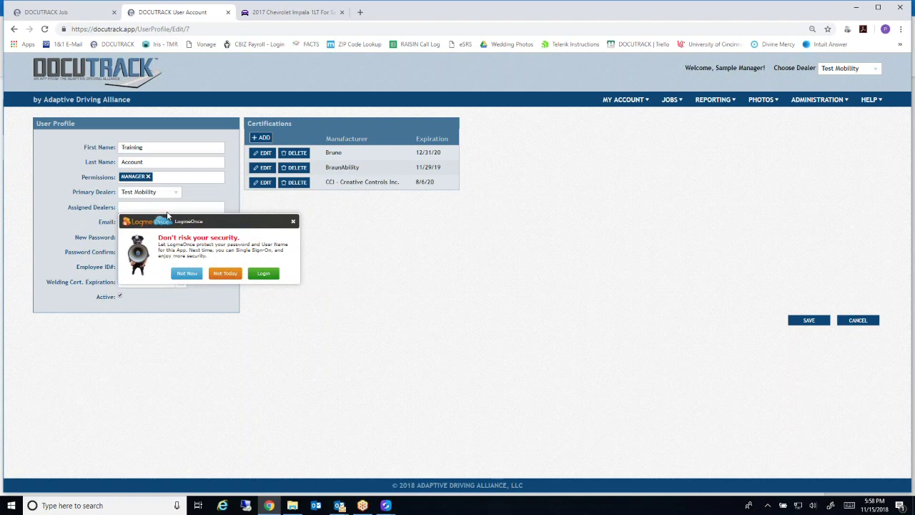
pyautogui.click(156, 211)
pyautogui.click(156, 221)
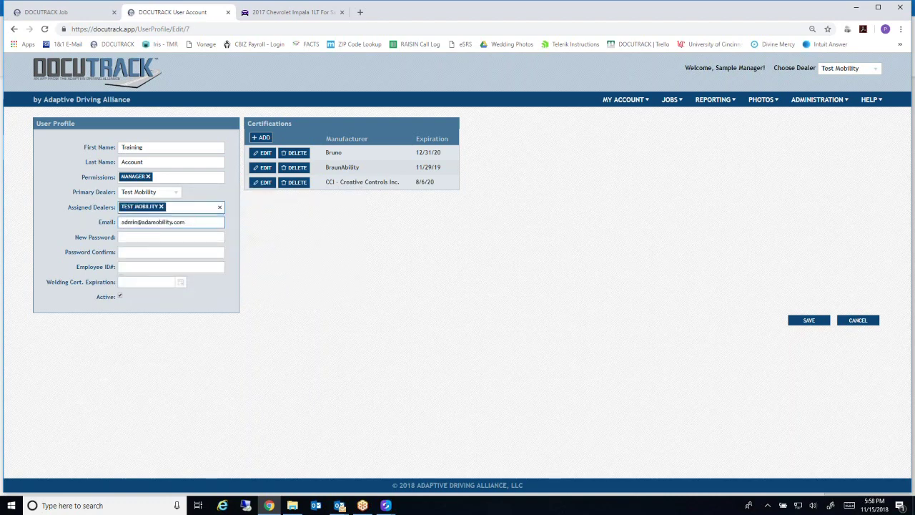
pyautogui.click(198, 209)
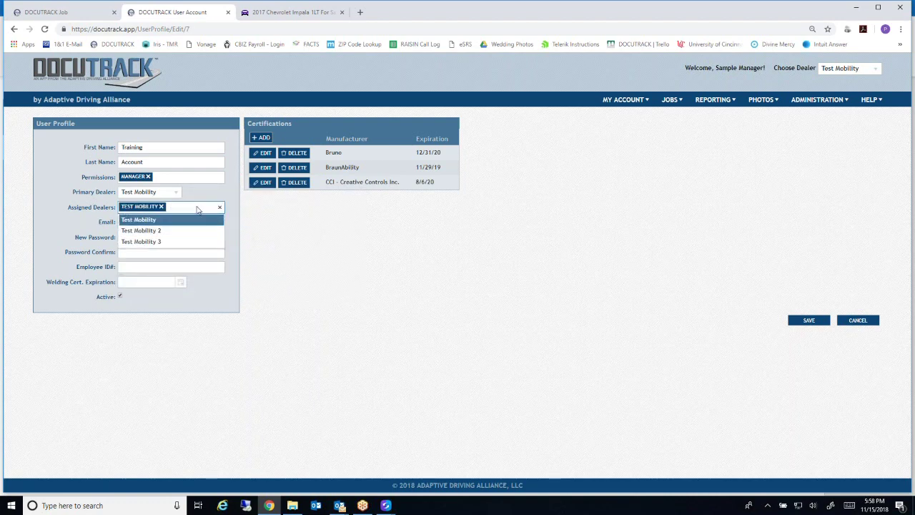
pyautogui.click(190, 231)
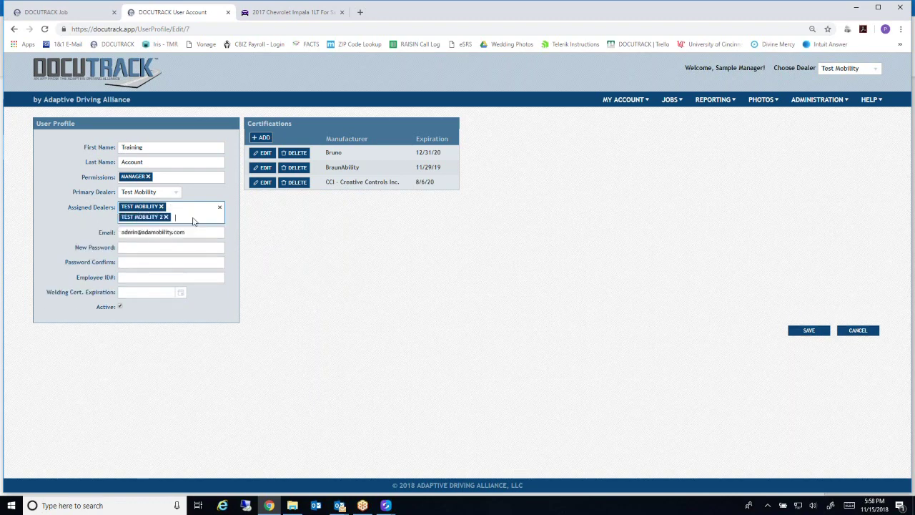
pyautogui.click(185, 250)
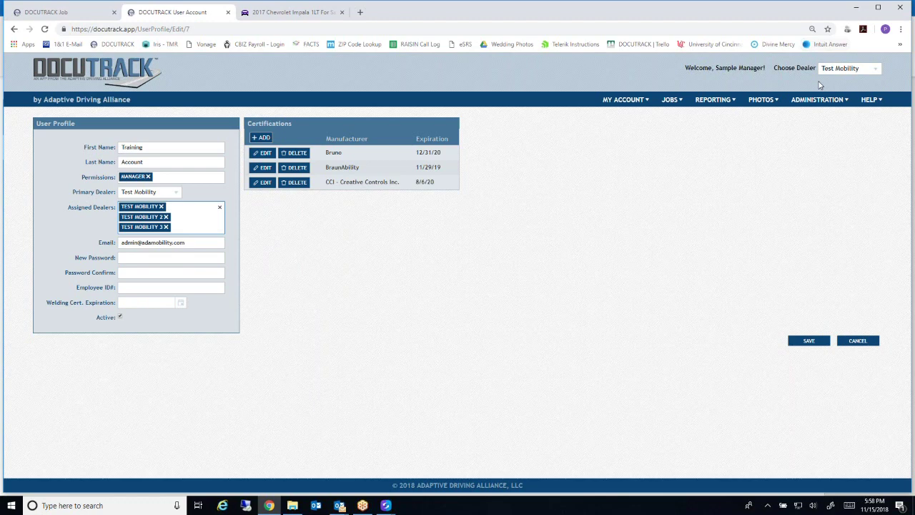
pyautogui.click(198, 274)
pyautogui.click(165, 227)
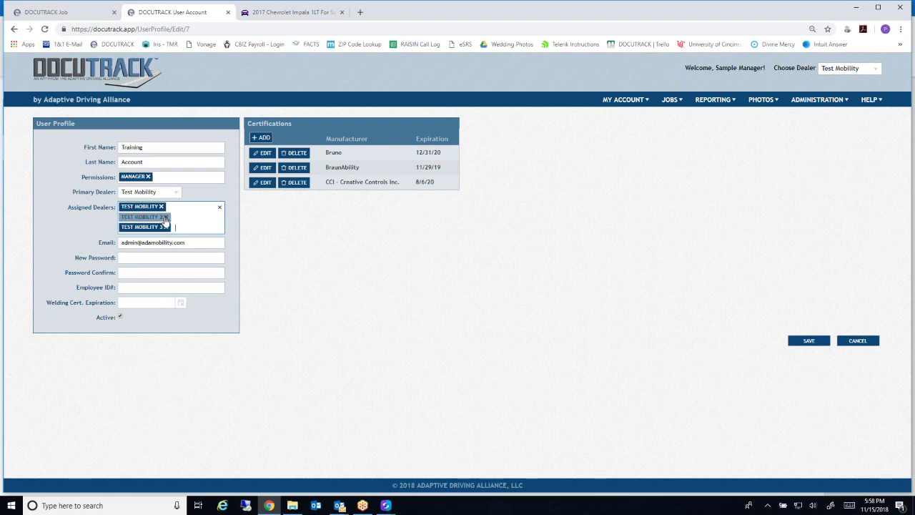
pyautogui.click(165, 218)
pyautogui.click(163, 218)
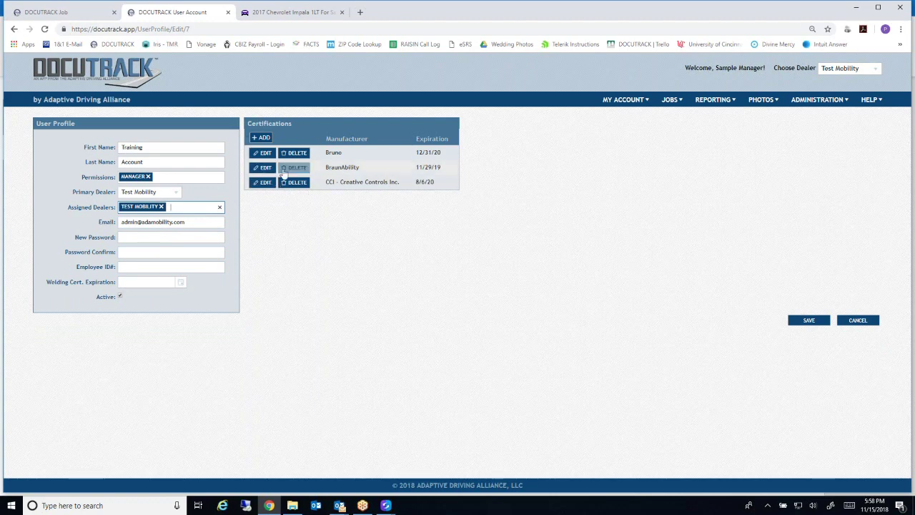
# Start a new certification row, then cancel it, keeping the Bruno, BraunAbility and CCI certifications
pyautogui.click(262, 137)
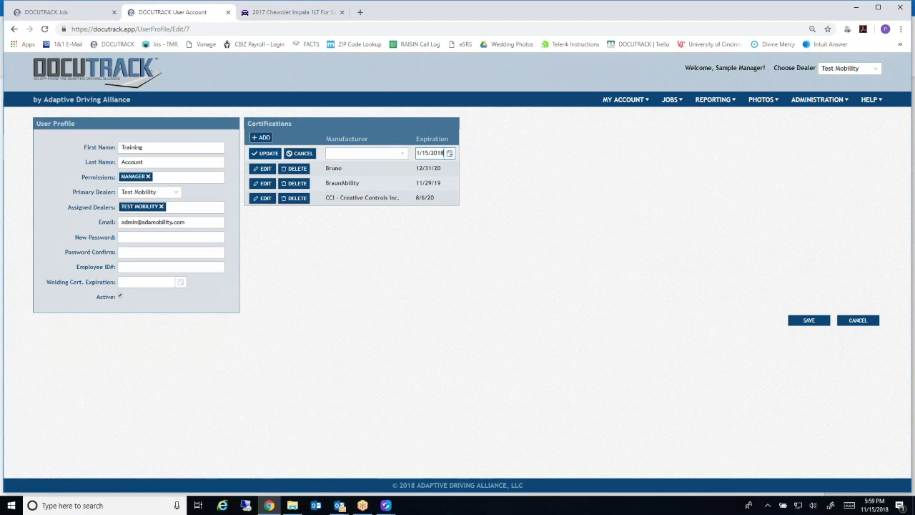
pyautogui.click(404, 155)
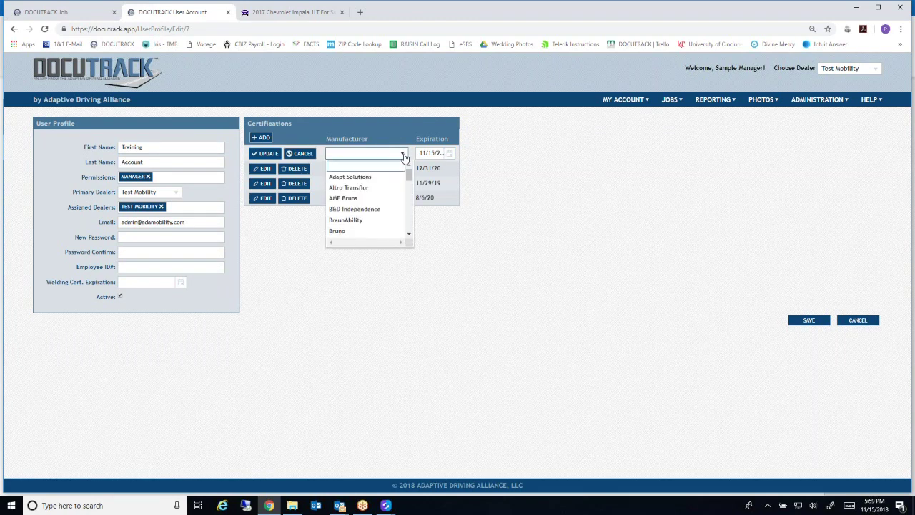
pyautogui.click(403, 154)
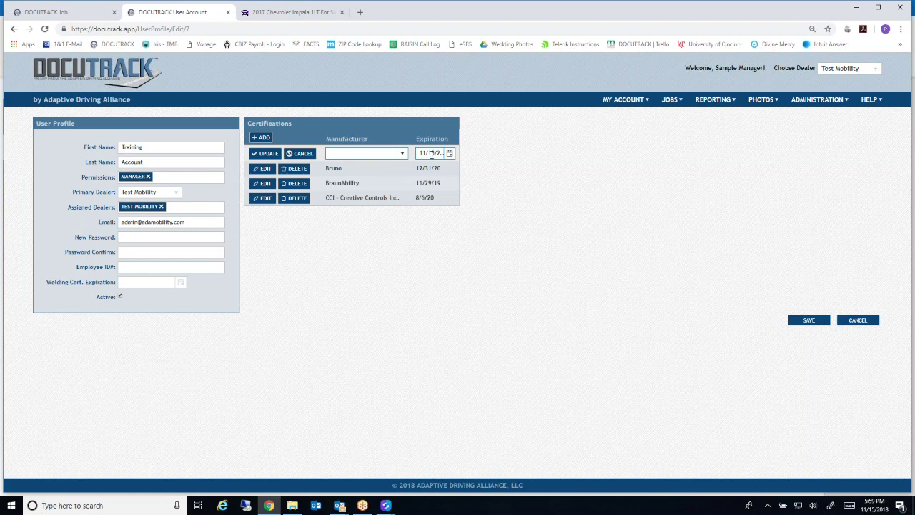
pyautogui.click(300, 153)
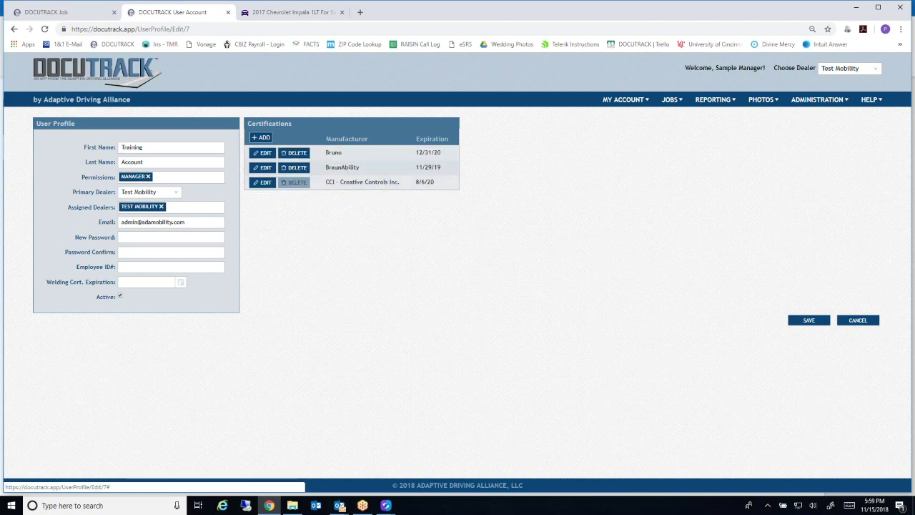
pyautogui.moveTo(817, 99)
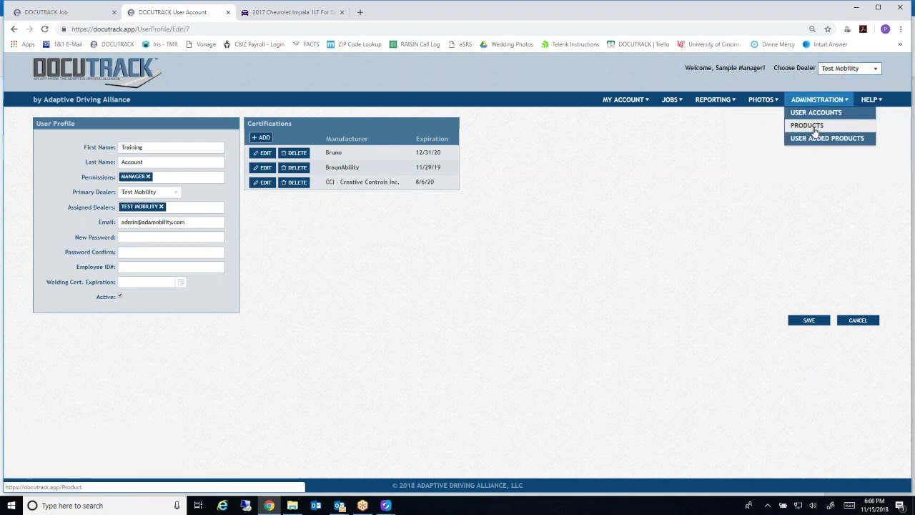
# Open Administration > User Added Products to see the Titan Driver Training Brake under Misc. Equipment
pyautogui.click(807, 141)
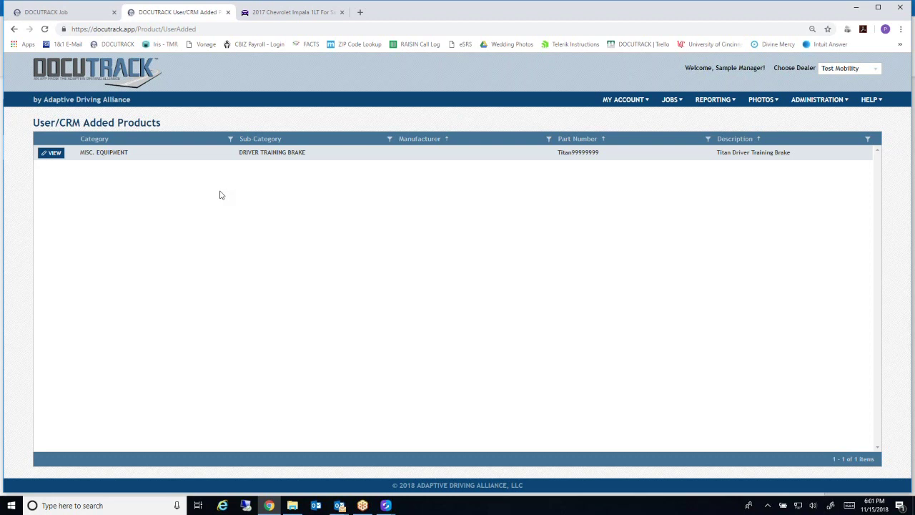
pyautogui.moveTo(815, 99)
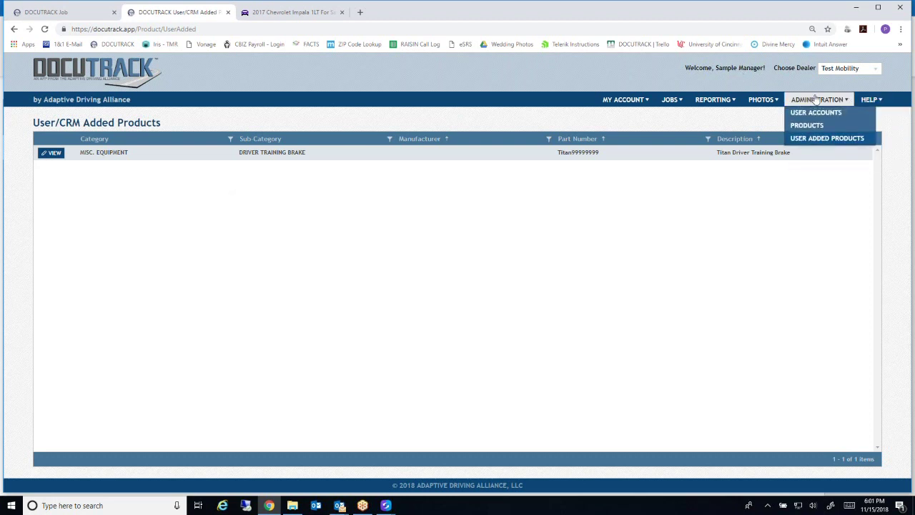
pyautogui.moveTo(869, 100)
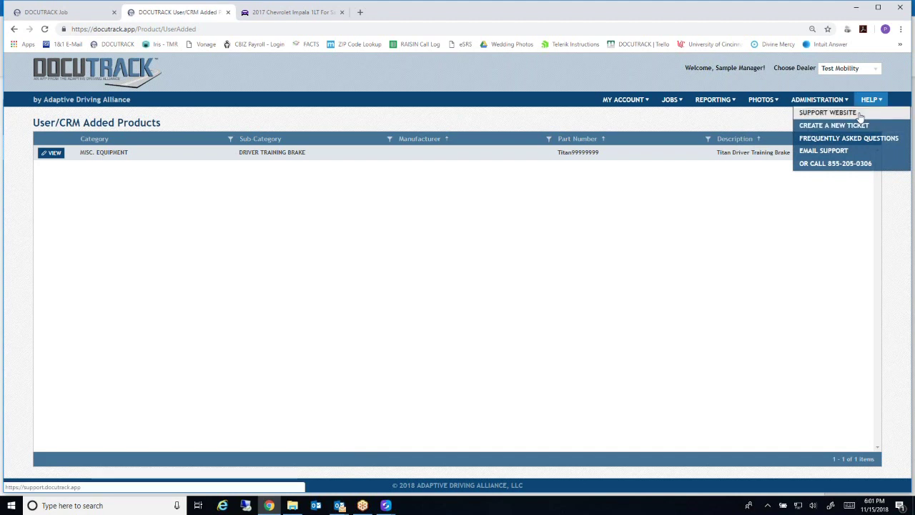
# Open Help > Support Website in a new tab, then return to the User/CRM Added Products tab
pyautogui.click(830, 113)
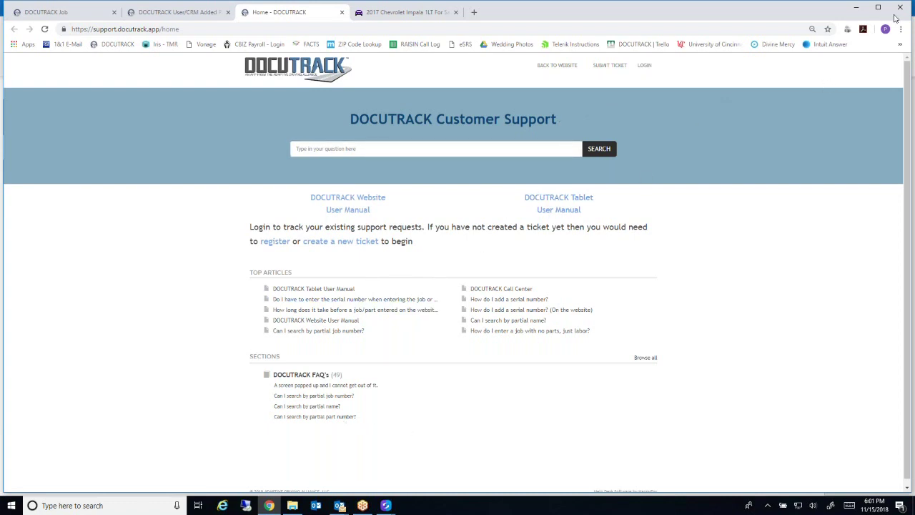
pyautogui.click(181, 14)
pyautogui.click(81, 14)
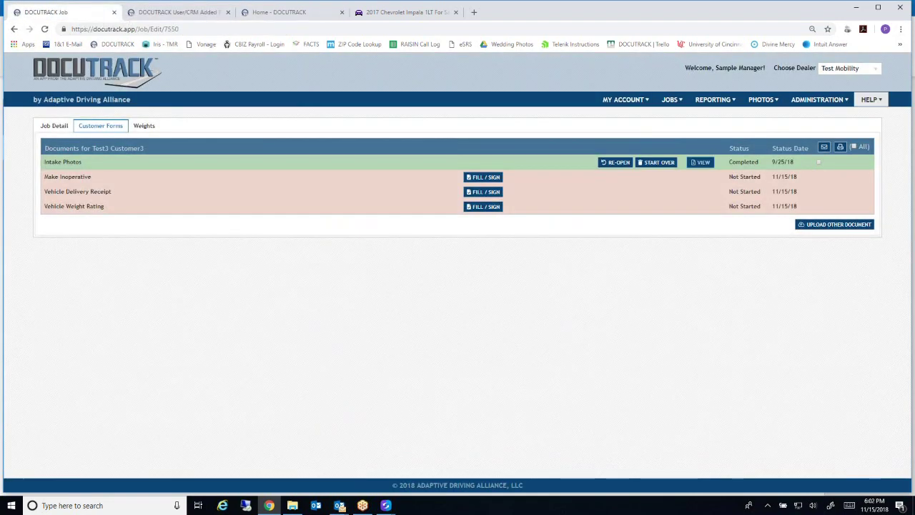
pyautogui.click(223, 18)
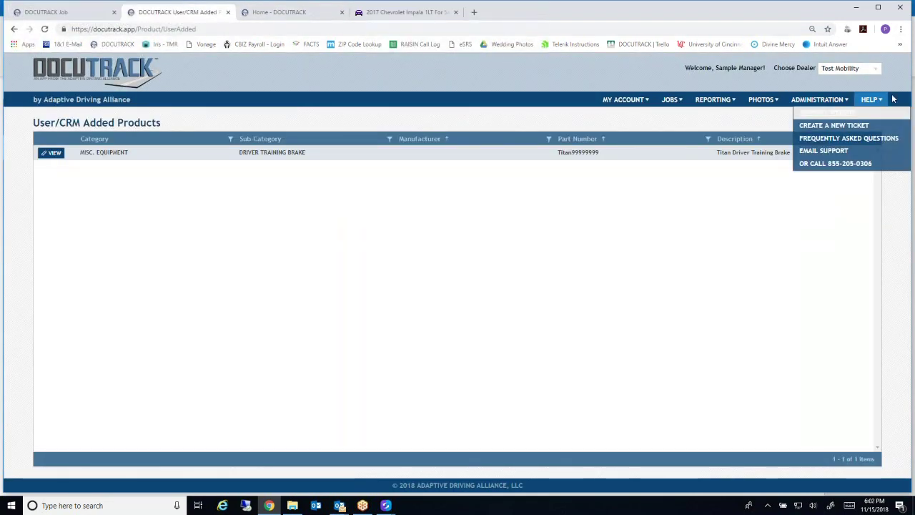